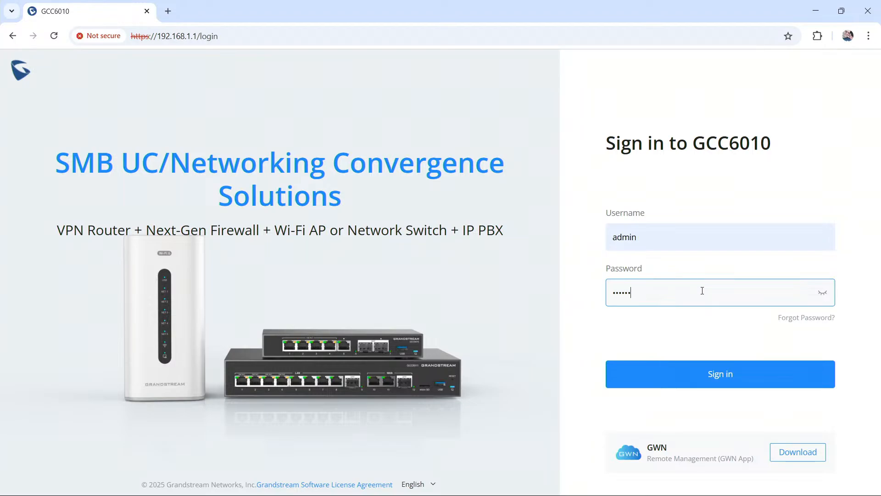
Step: Sign in to the GCC6010 and open the firewall's inbound traffic rules
key(Return)
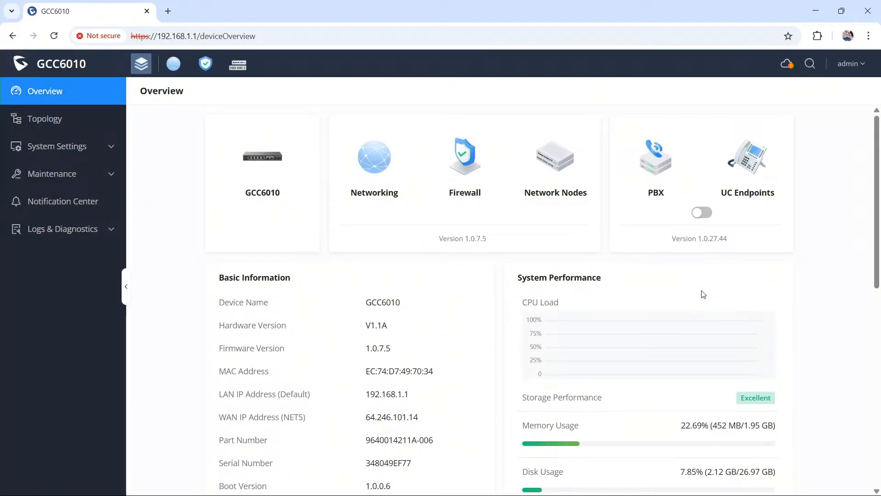
click(174, 64)
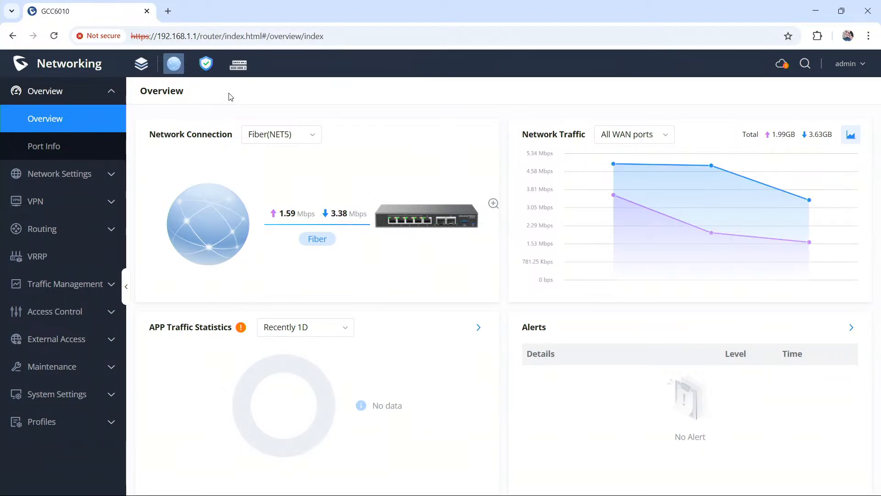
click(207, 69)
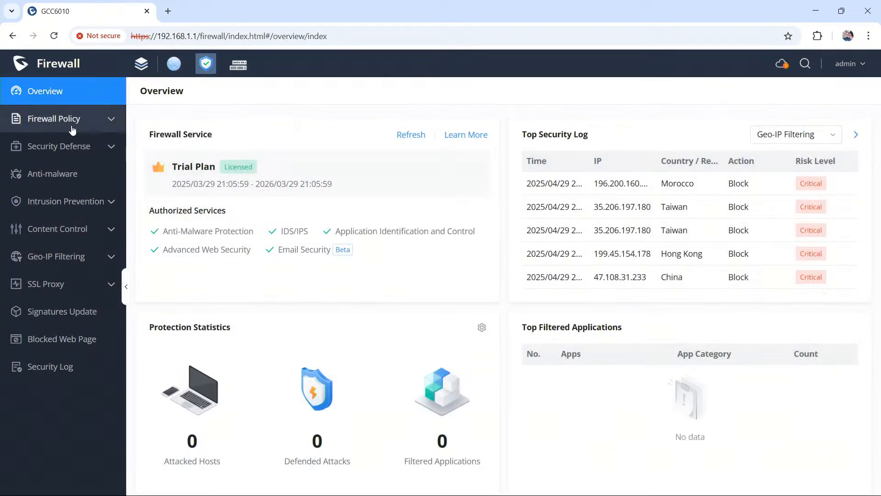
click(72, 130)
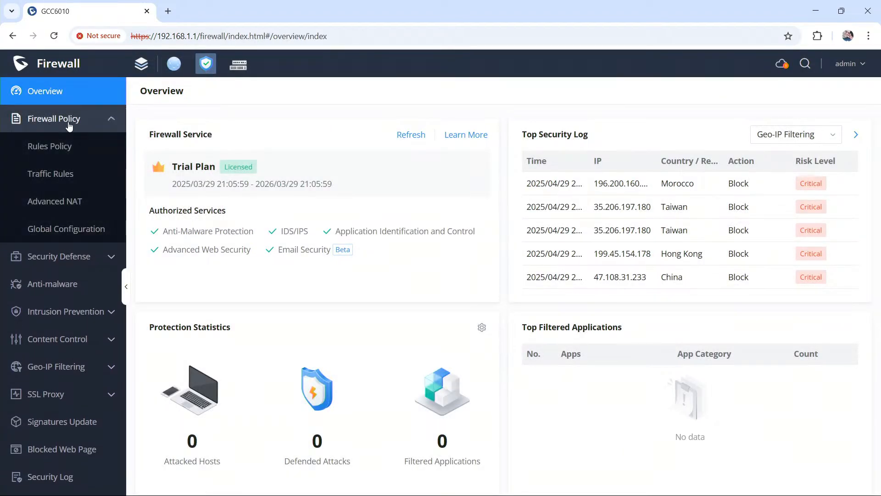
click(70, 175)
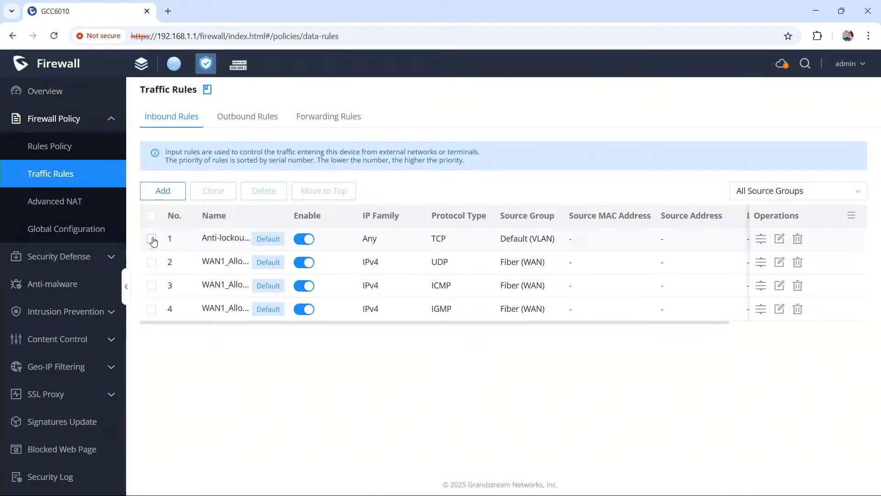
Step: Clone the default anti-lockout inbound rule and delete the cloned copy
click(152, 239)
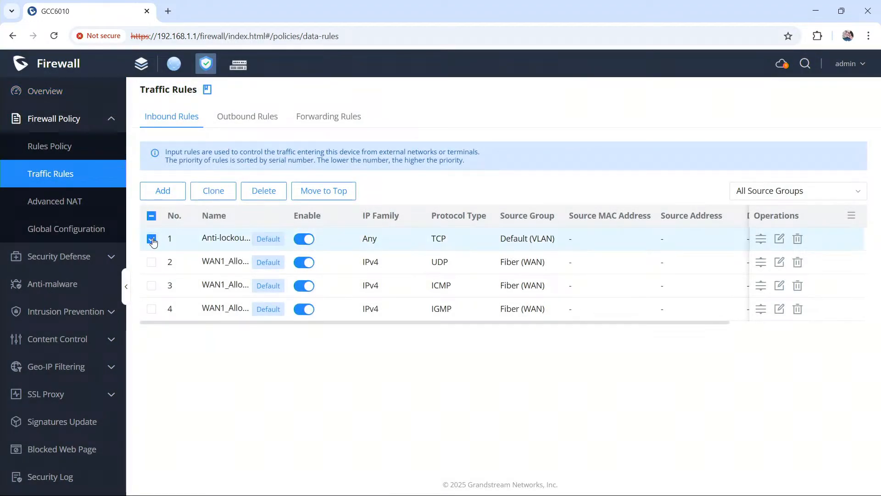
click(217, 192)
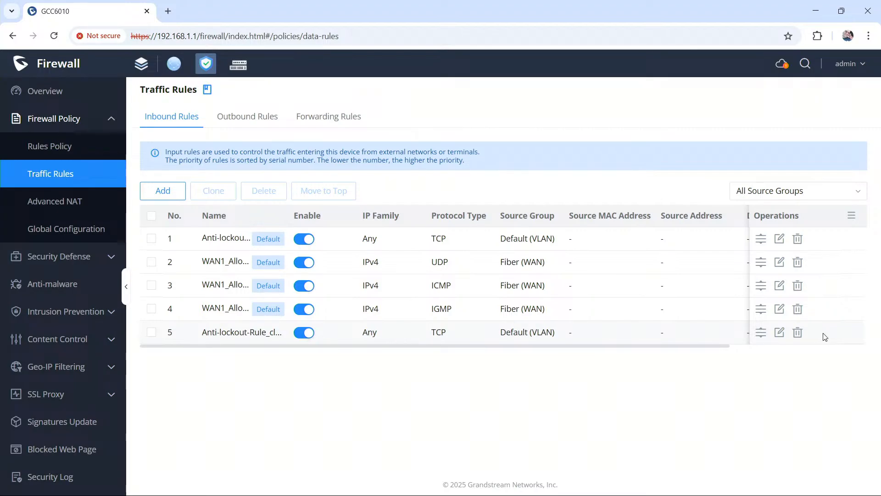
click(797, 333)
click(757, 304)
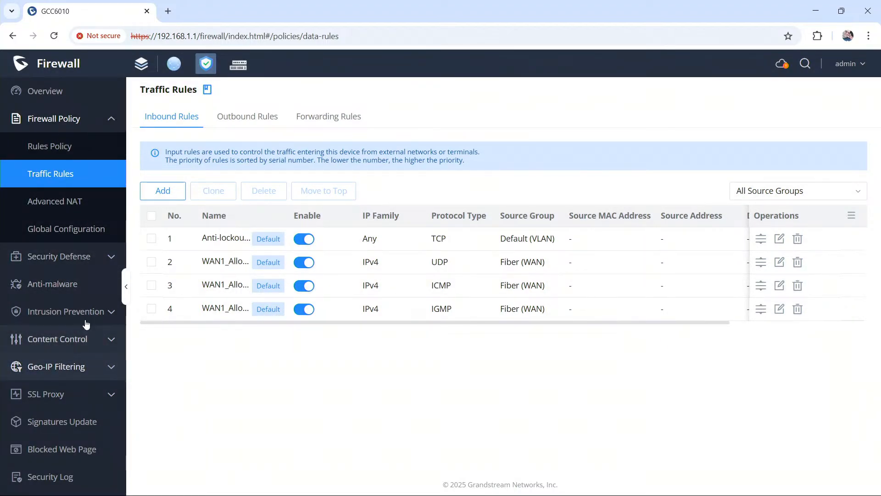
Step: Start a new port forwarding rule under the networking module's external access settings and name it Test
click(174, 67)
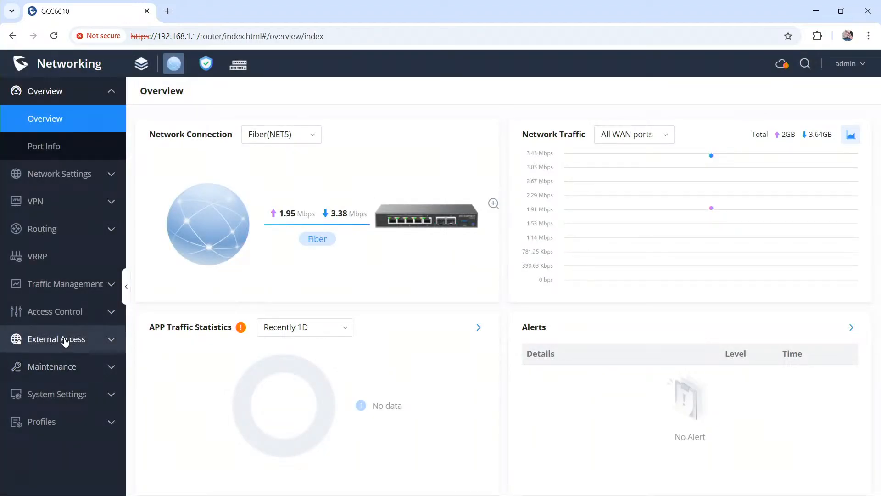
click(64, 339)
click(76, 403)
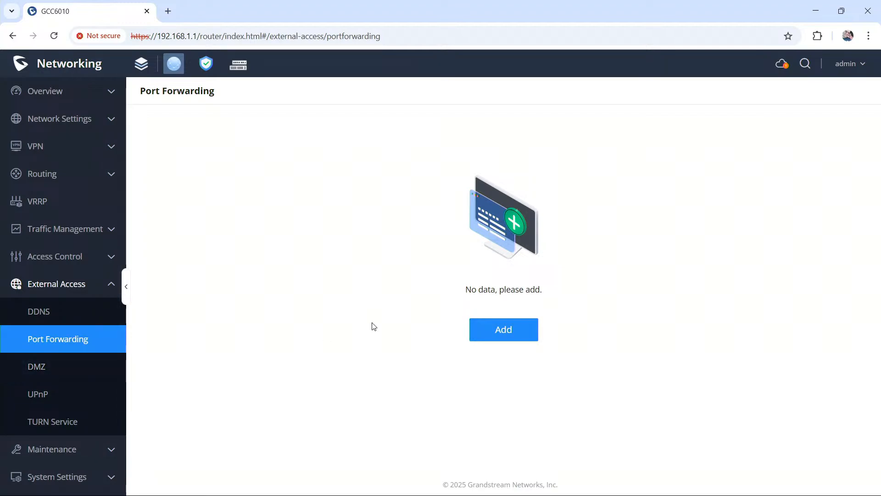
click(524, 334)
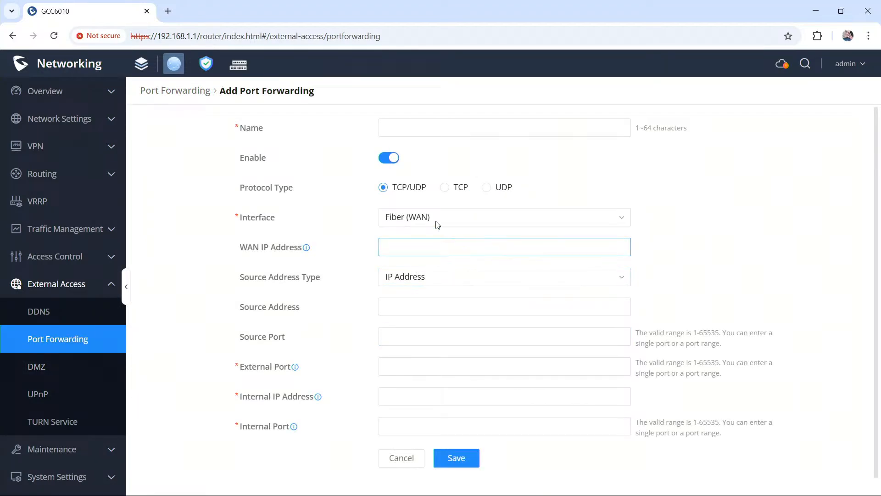
text(Test)
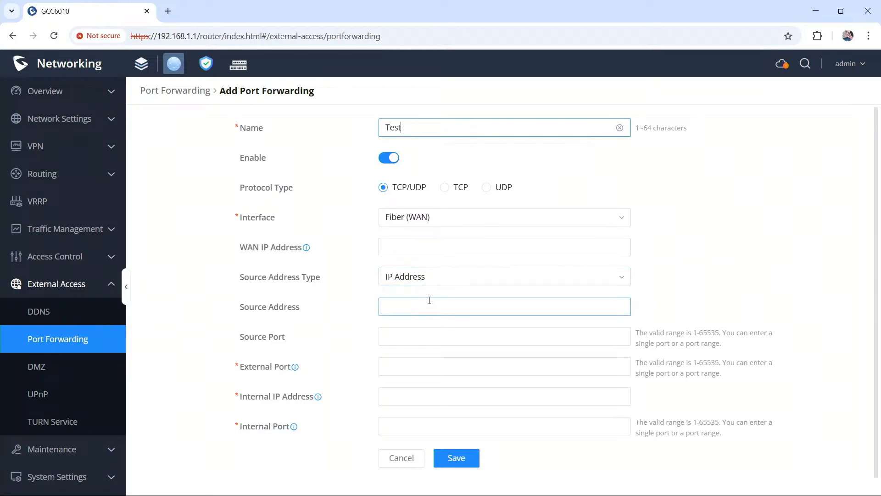
Step: Set the port forwarding rule's source address type to Select IPv4 Address Group
click(413, 283)
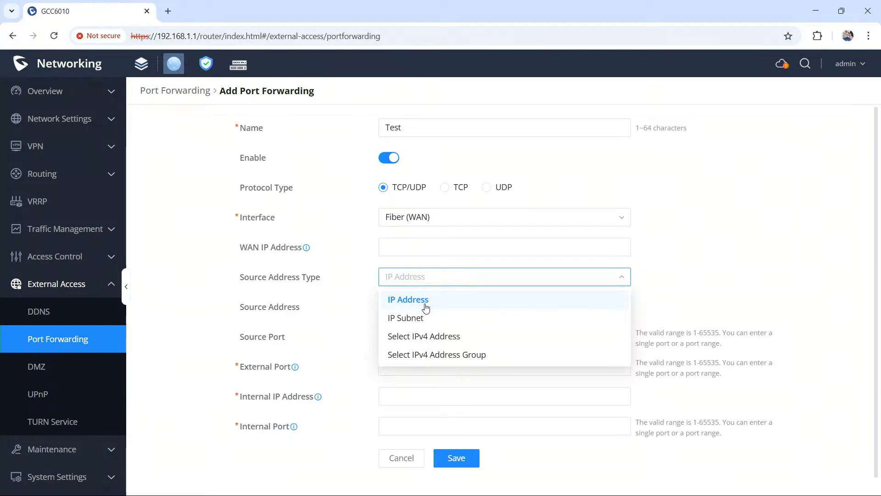
click(440, 339)
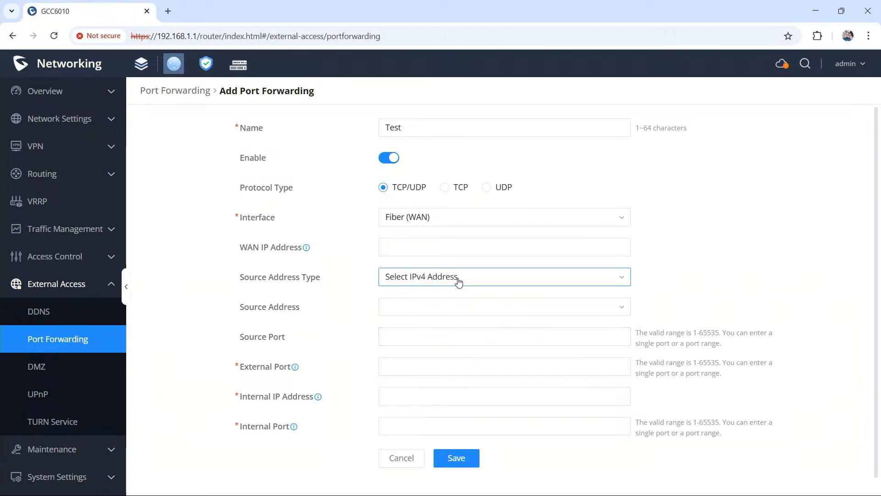
click(457, 277)
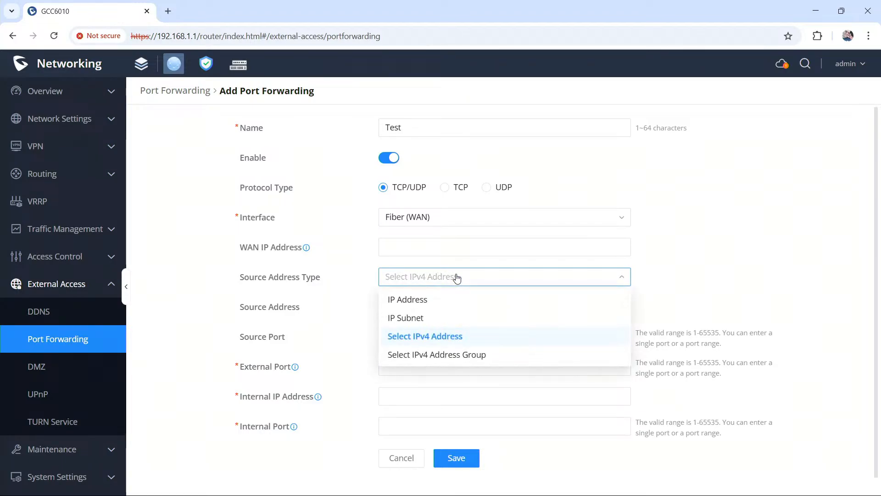
click(451, 356)
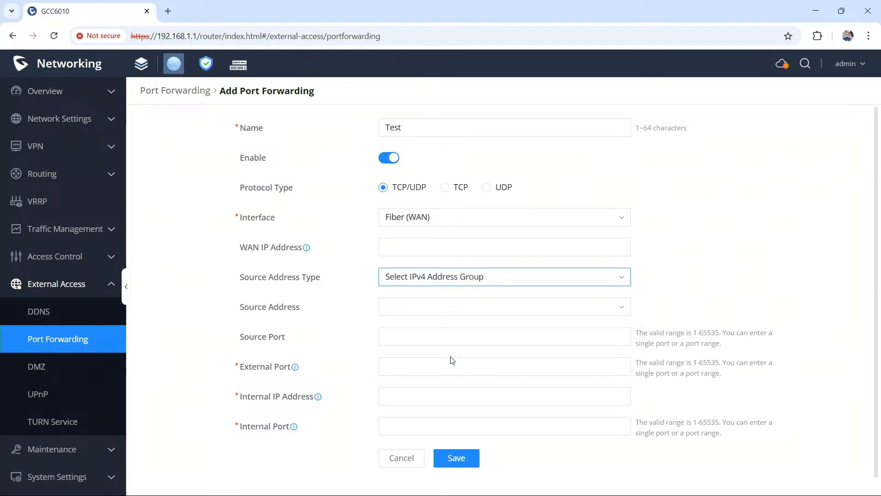
Step: Start a new IPv4 address group for the rule's source address and name the group Test
click(448, 306)
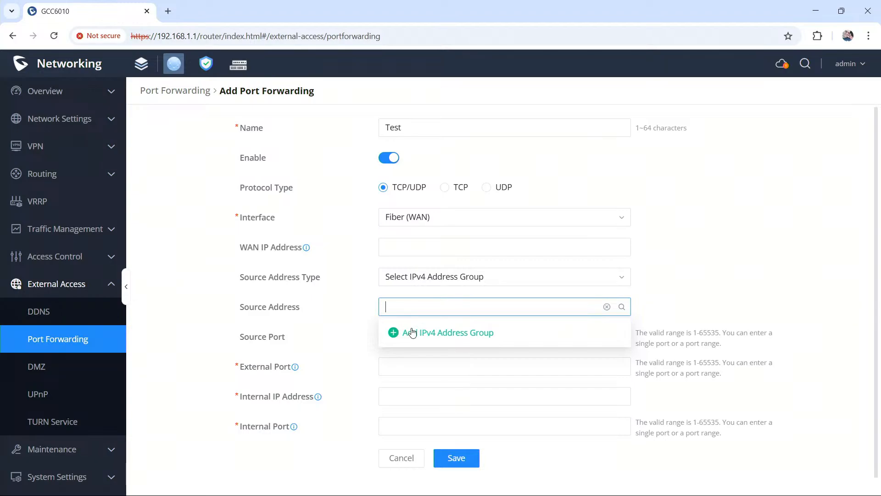
click(449, 333)
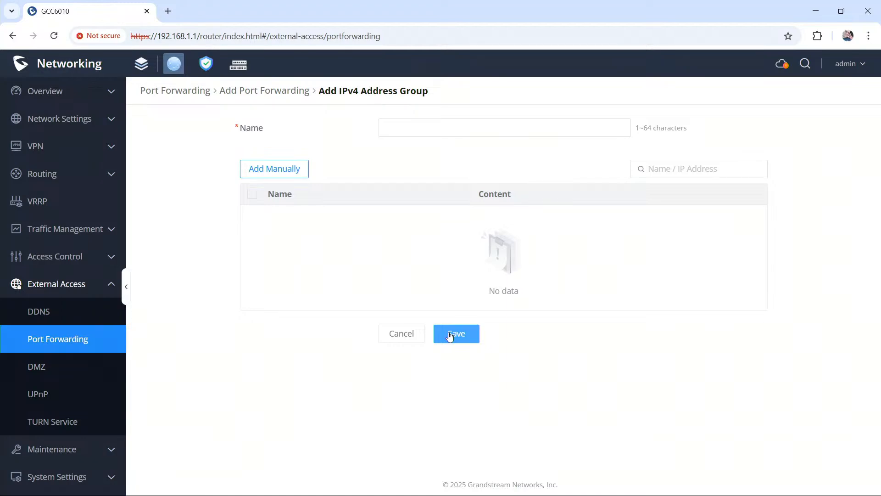
click(512, 123)
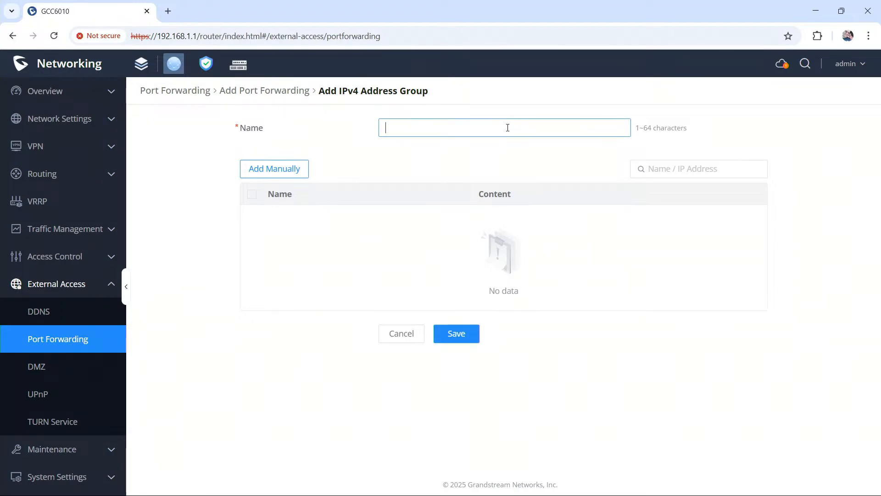
text(The)
key(BackSpace)
key(BackSpace)
click(356, 175)
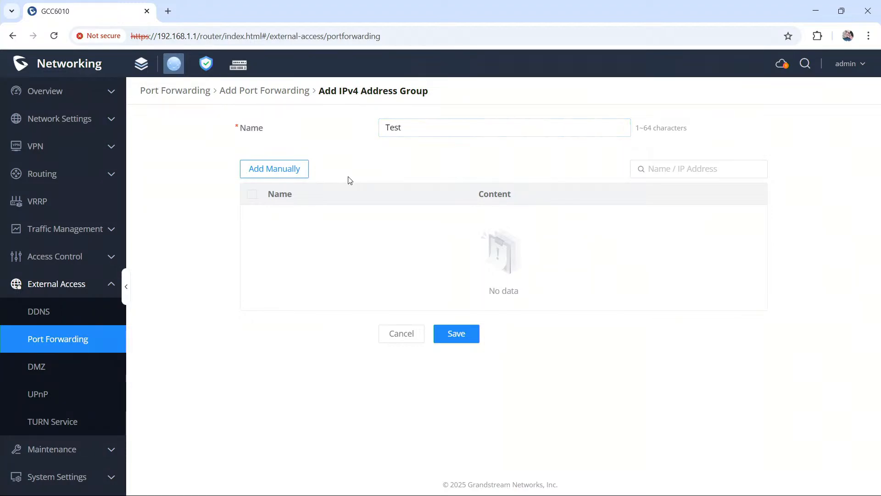
Step: Manually add an IP address entry named Google with content 8.8.8.8 to the address group
click(292, 168)
click(416, 225)
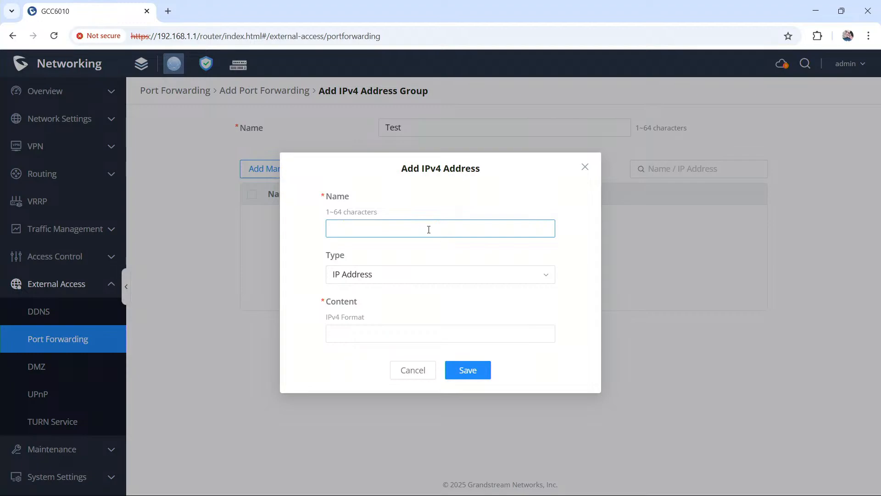
text(Google)
key(Tab)
key(Tab)
text(8.8.8)
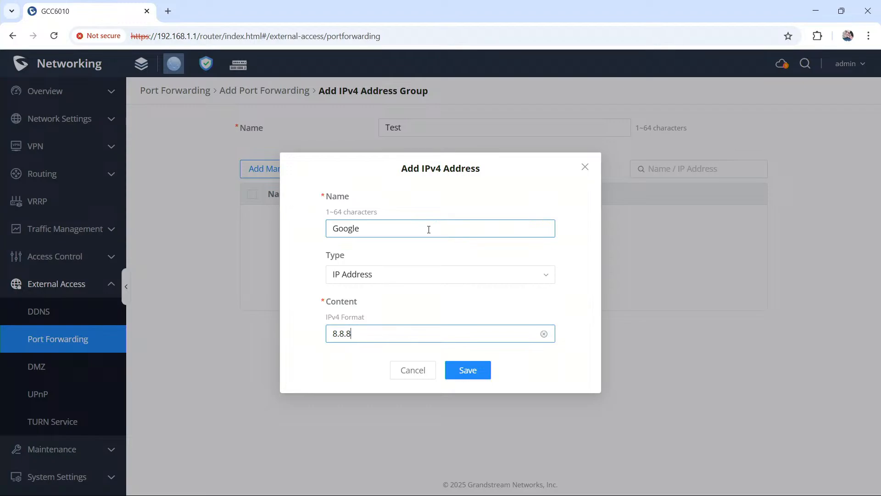
text(.8)
click(480, 375)
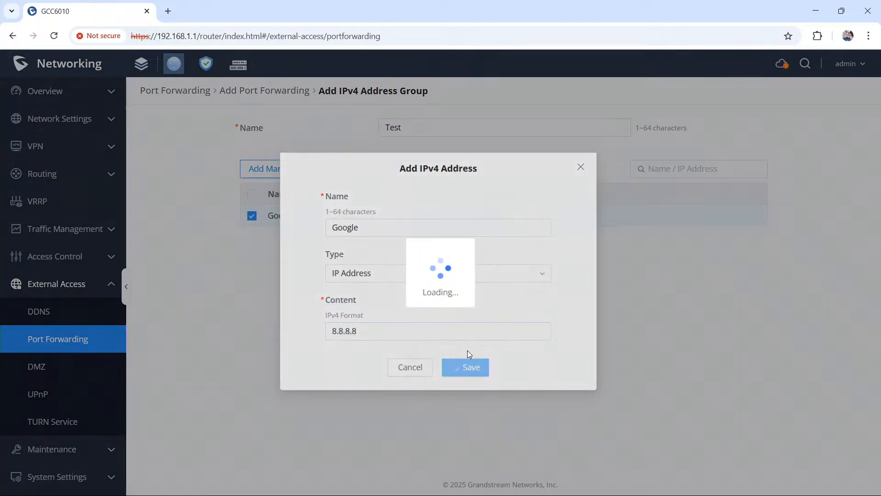
Step: Manually add an IP address entry named Quad with content 9.9.9.9 to the address group
click(277, 170)
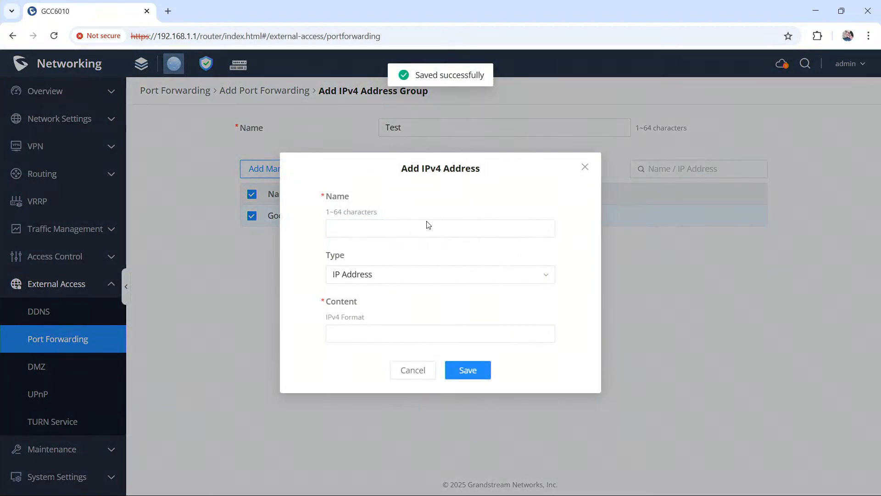
text(QWua)
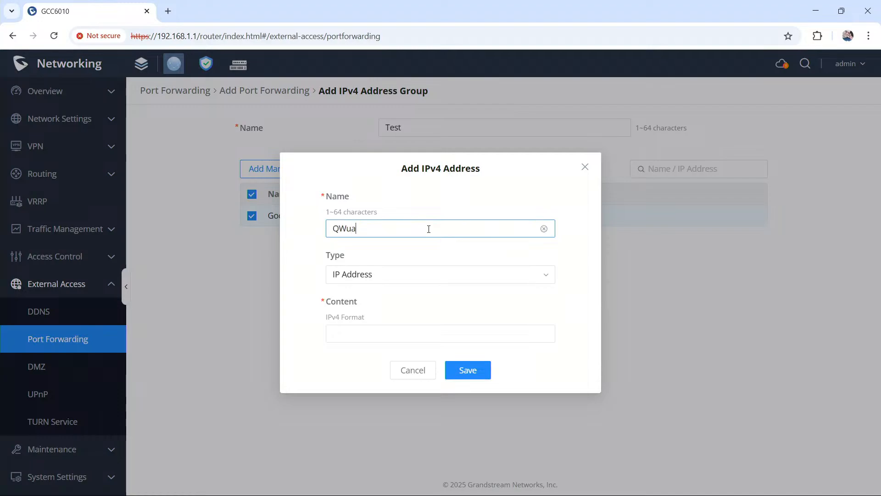
text(ad)
key(Tab)
key(Tab)
key(Tab)
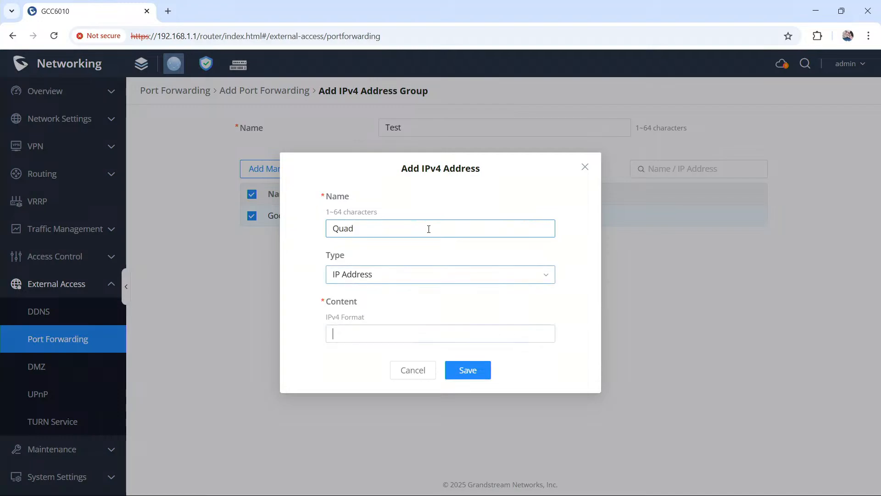
click(413, 328)
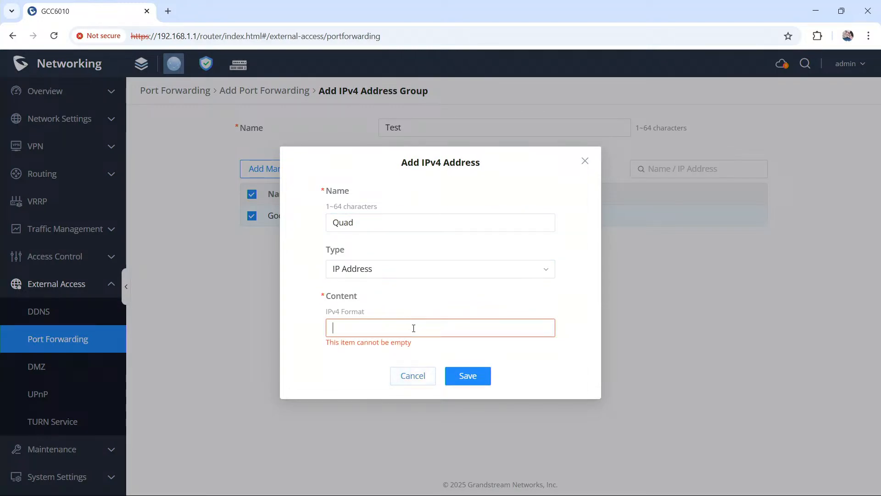
text(90.90.)
key(BackSpace)
key(BackSpace)
key(BackSpace)
key(BackSpace)
key(BackSpace)
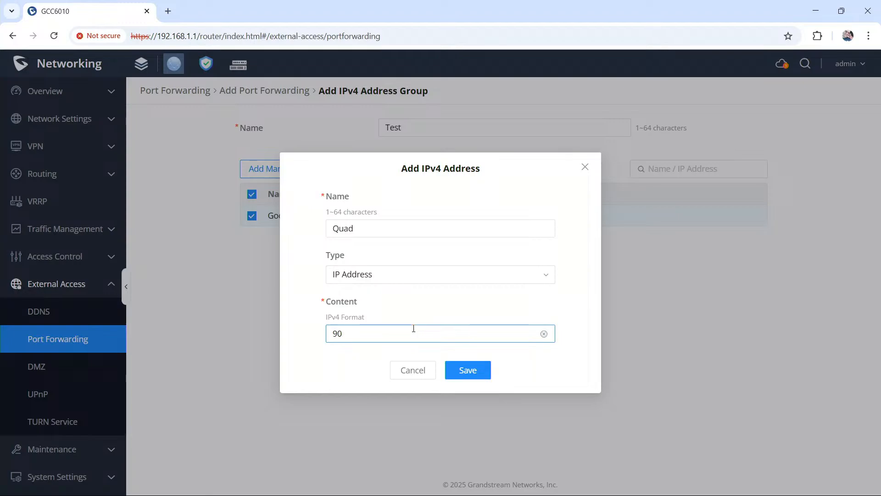
text(.9.9.9)
click(478, 368)
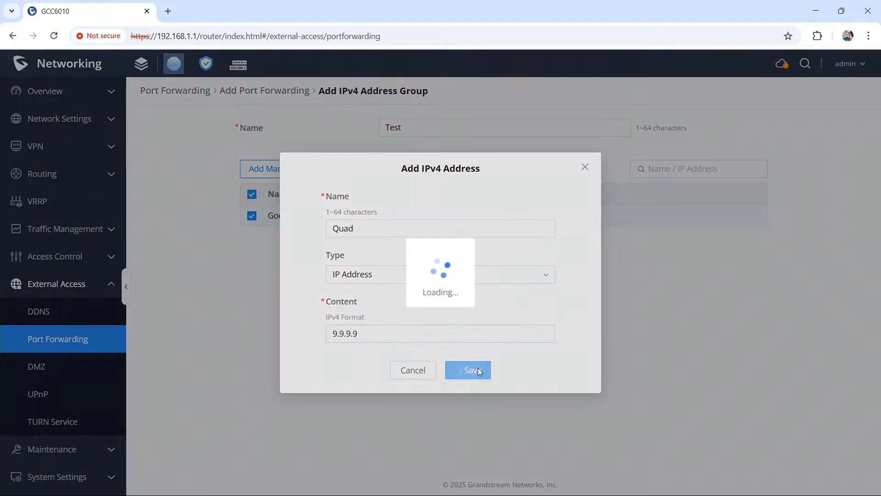
Step: Manually add an IP address entry named One.one with content 1.1.1.1 to the address group
click(299, 168)
click(388, 225)
text(One.one)
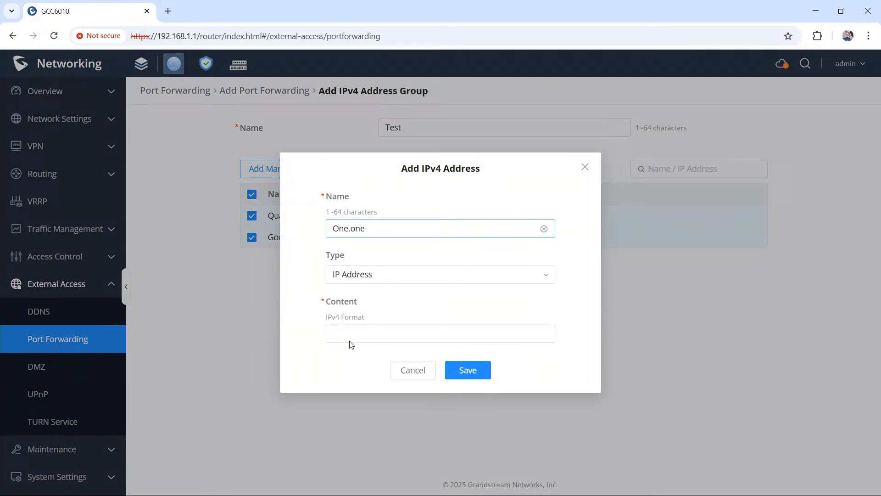
click(354, 338)
text(1.1.1.1)
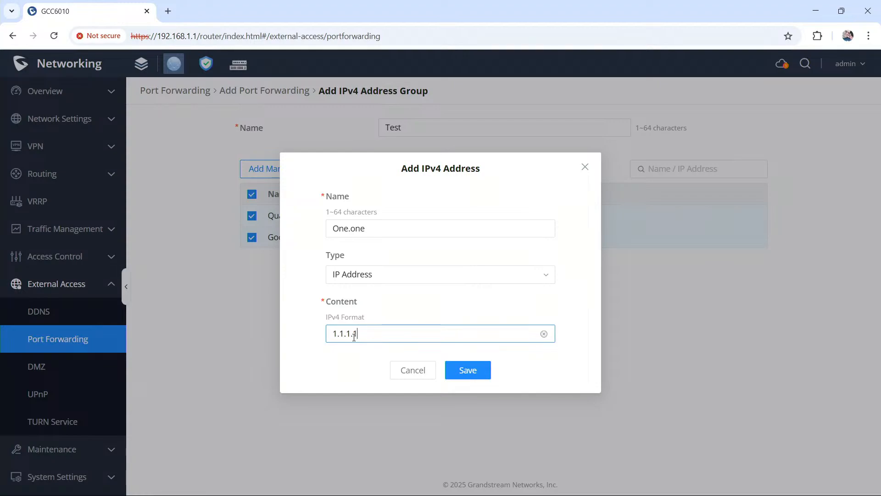
click(481, 370)
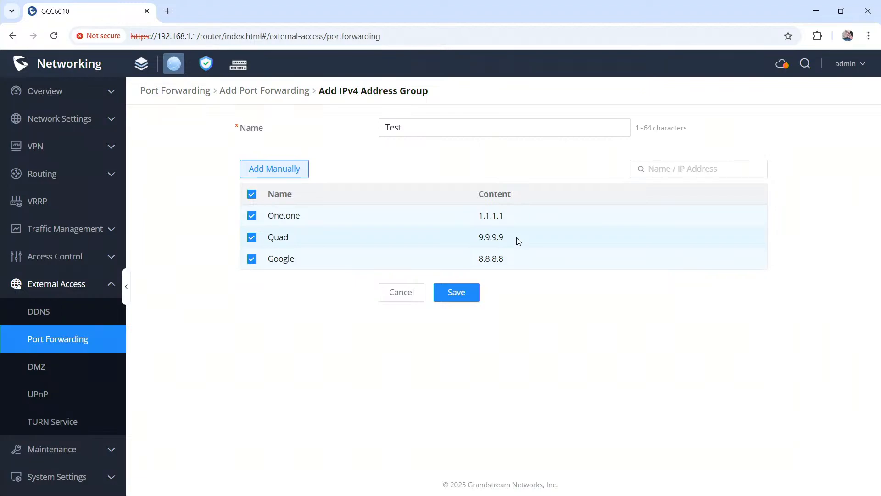
Step: Save the IPv4 address group and choose Test as the port forwarding rule's source address
click(469, 292)
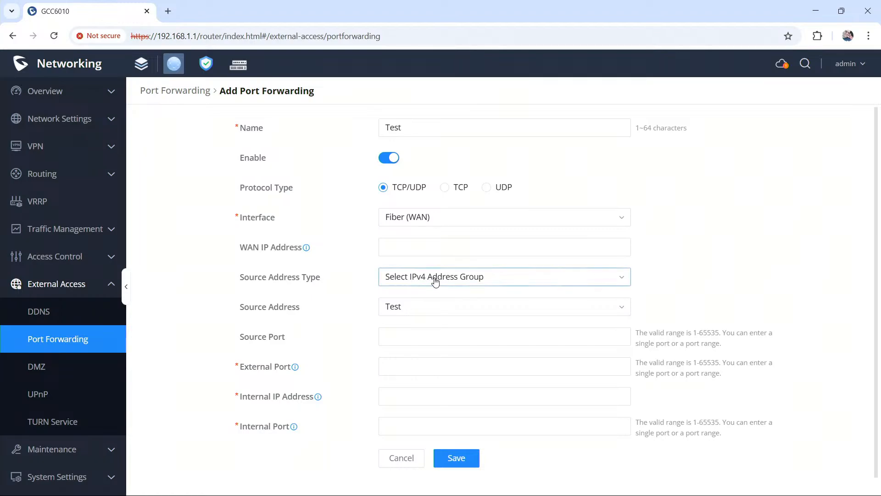
click(409, 308)
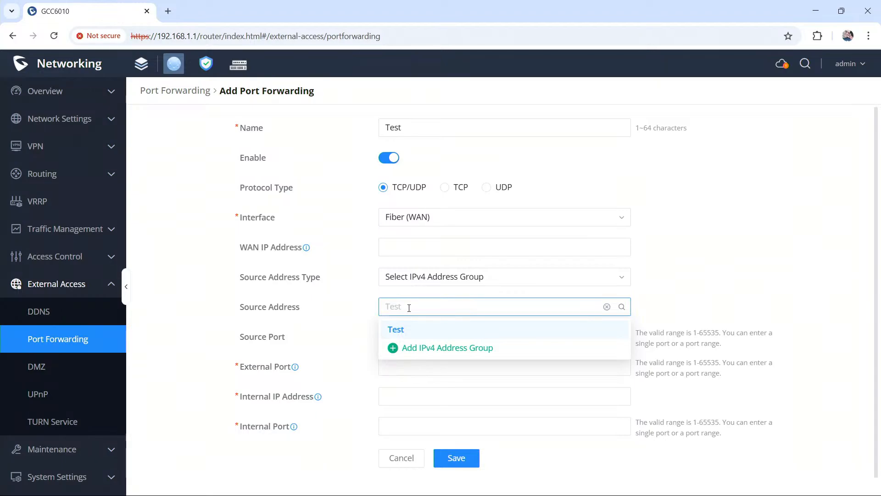
click(410, 330)
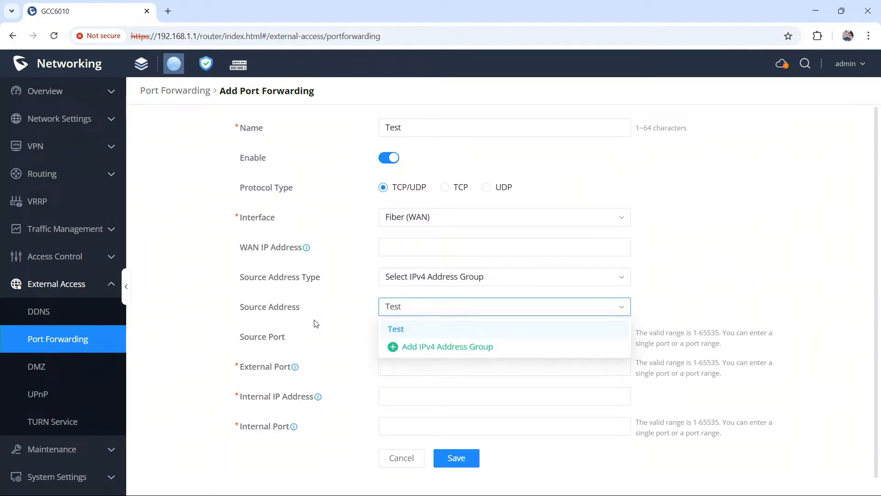
Step: Keep Test as the port forwarding rule's source address and set the external port to 80
click(413, 334)
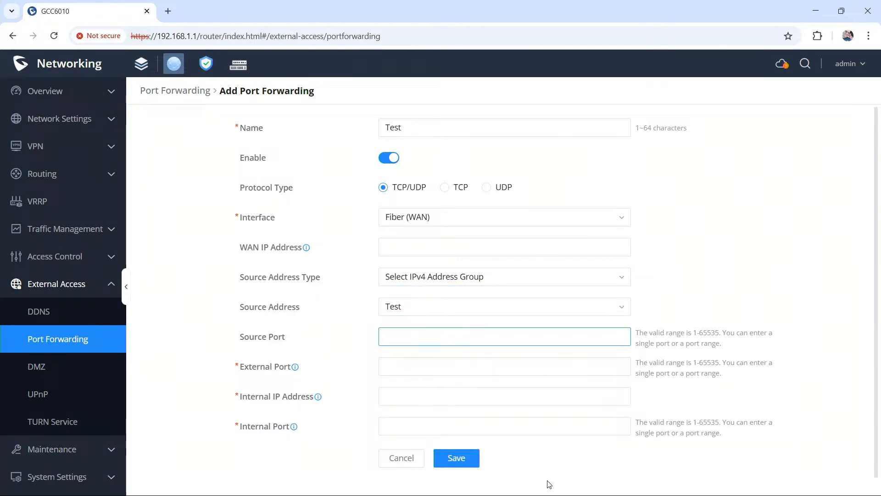
click(438, 362)
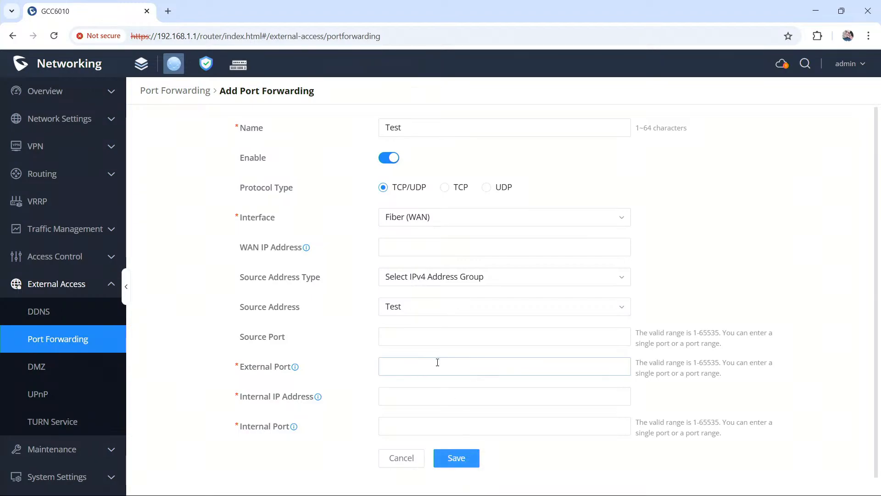
click(424, 400)
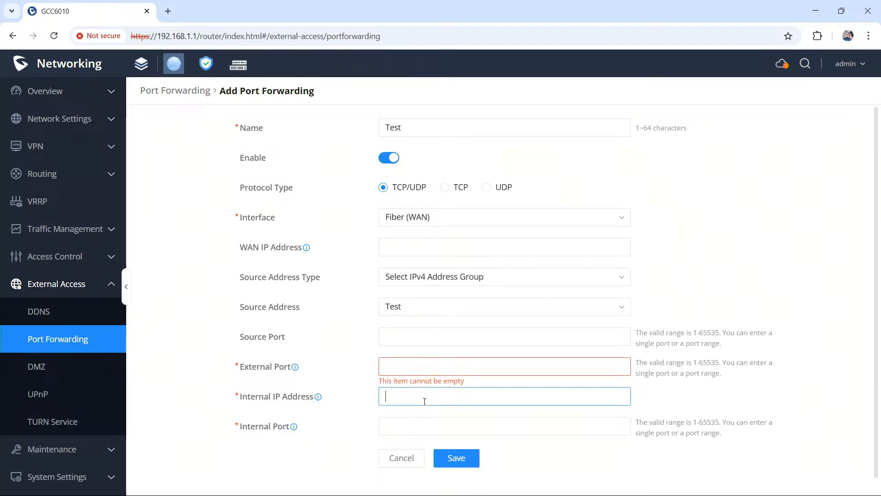
text(80)
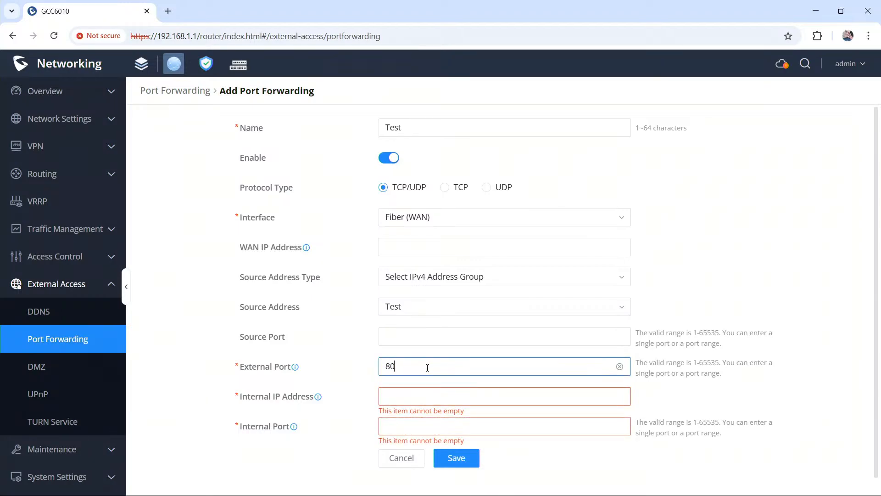
Step: Set the internal IP address to 10.1.1.1 and the internal port to 80, and save the port forwarding rule
click(433, 395)
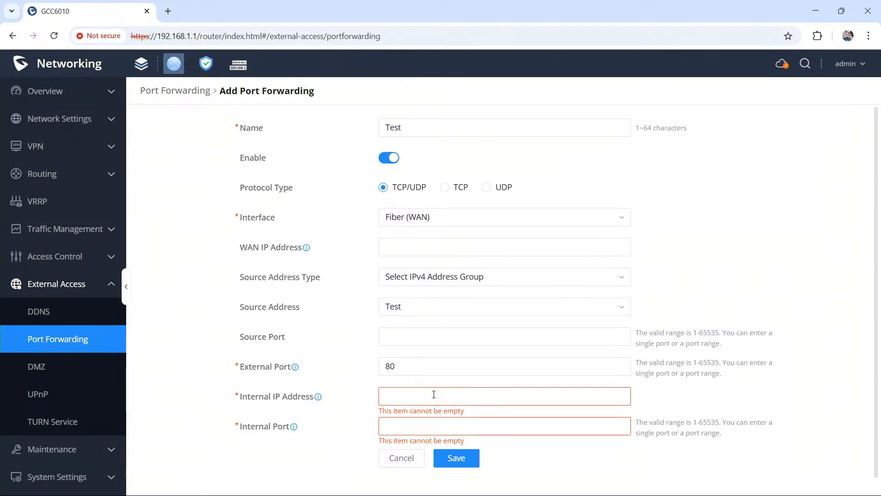
text(10.)
text(1.1.1)
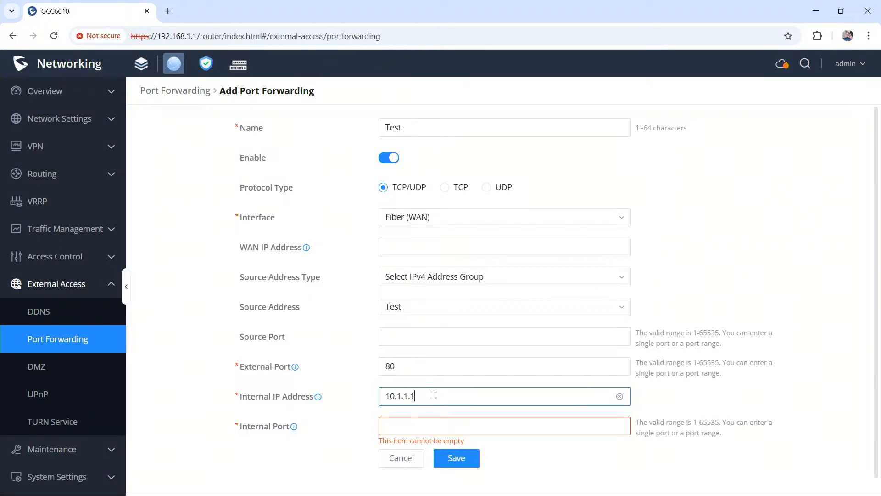
click(441, 423)
text(80)
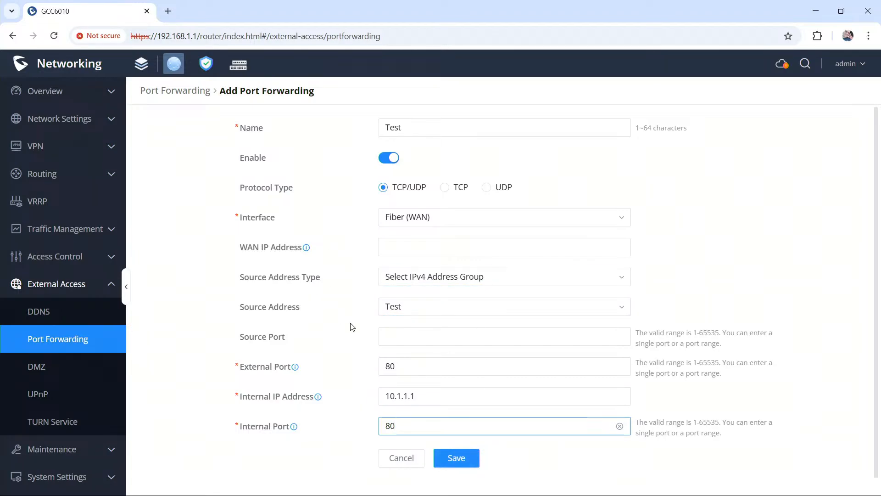
click(462, 459)
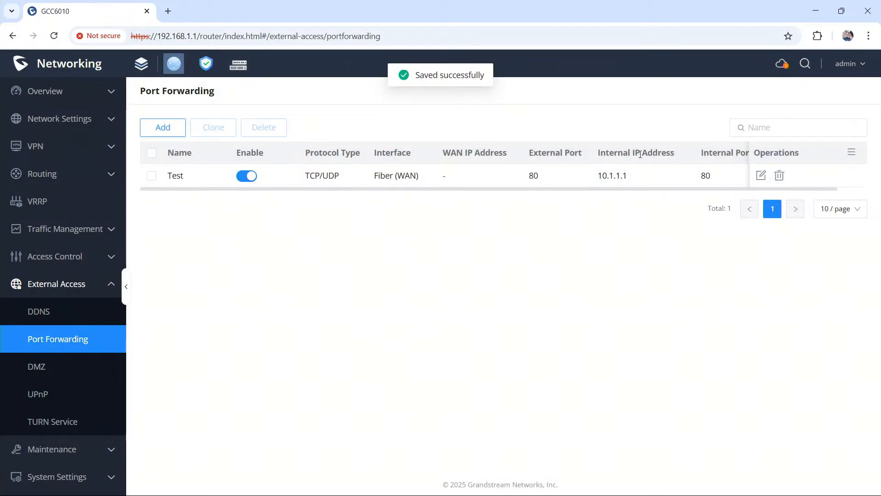
Step: Check the saved Test rule's settings without changing them, and clone the rule
click(761, 175)
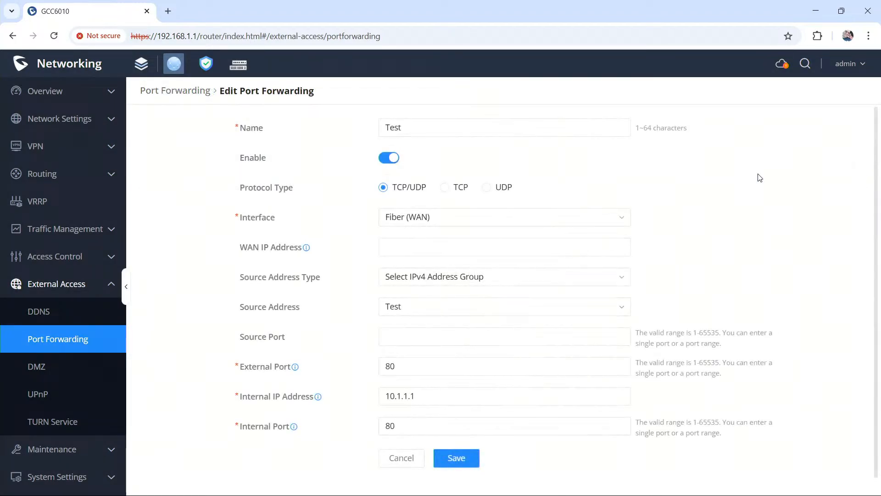
click(403, 457)
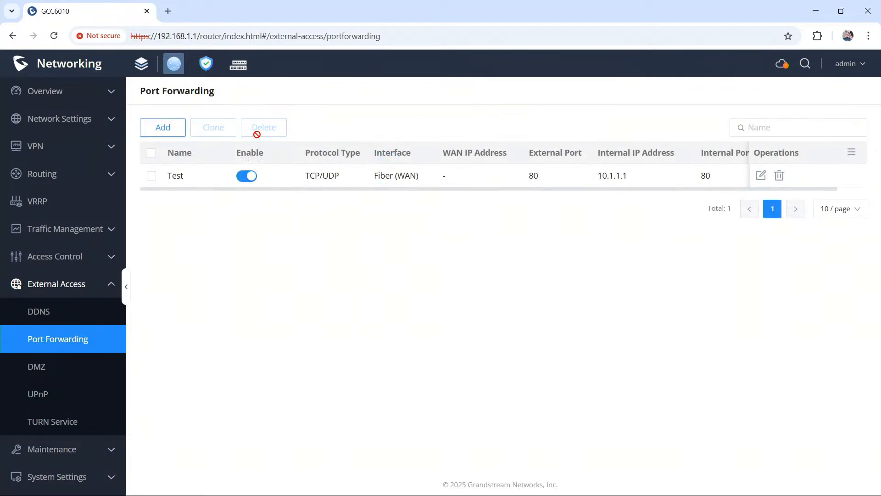
click(151, 153)
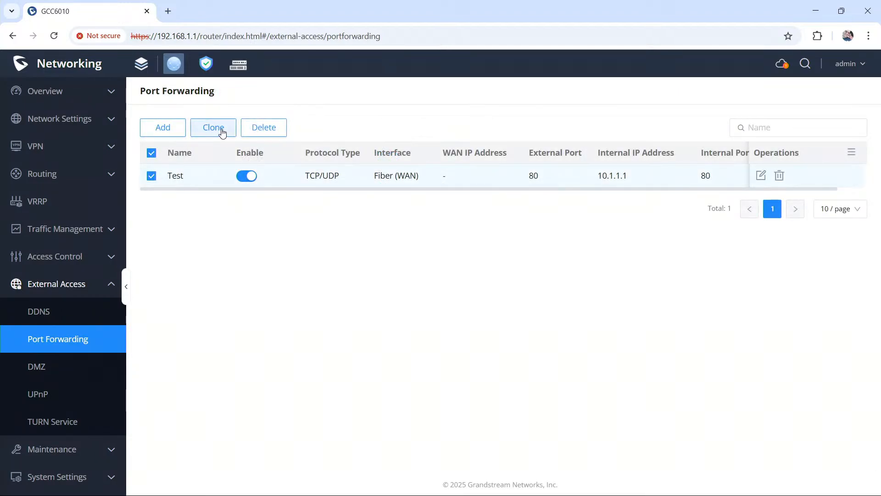
click(222, 130)
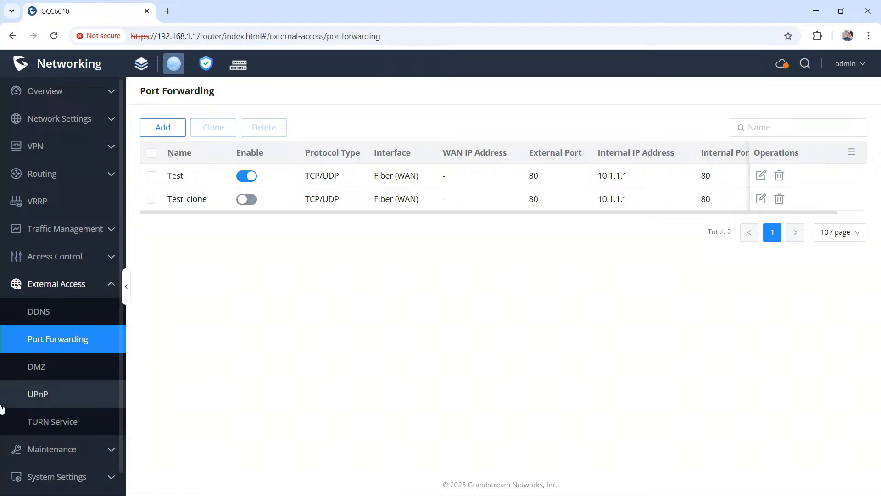
Step: Open the IP address group profiles and examine the IPv4 address entries and the Test group that references them
scroll(72, 326, down, 1)
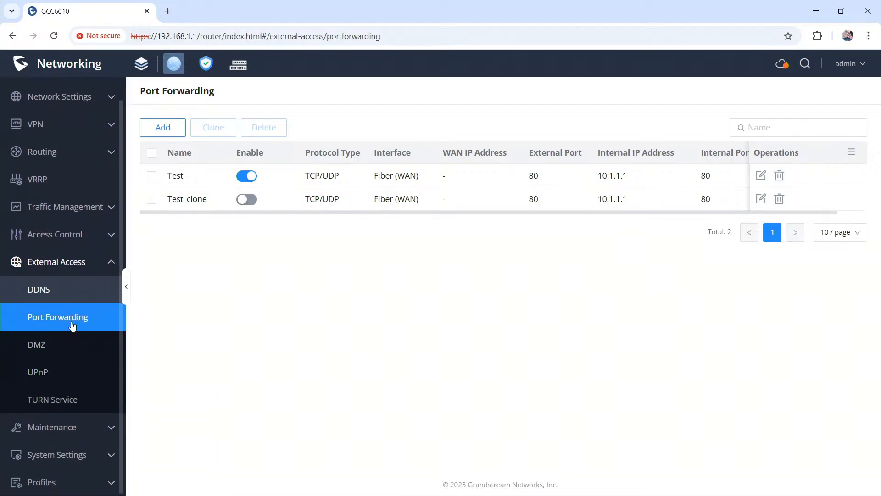
click(77, 487)
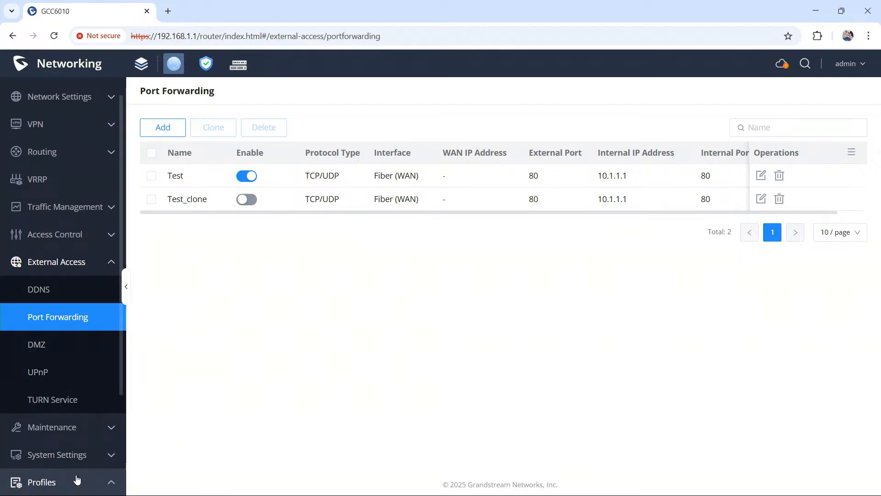
scroll(76, 481, down, 3)
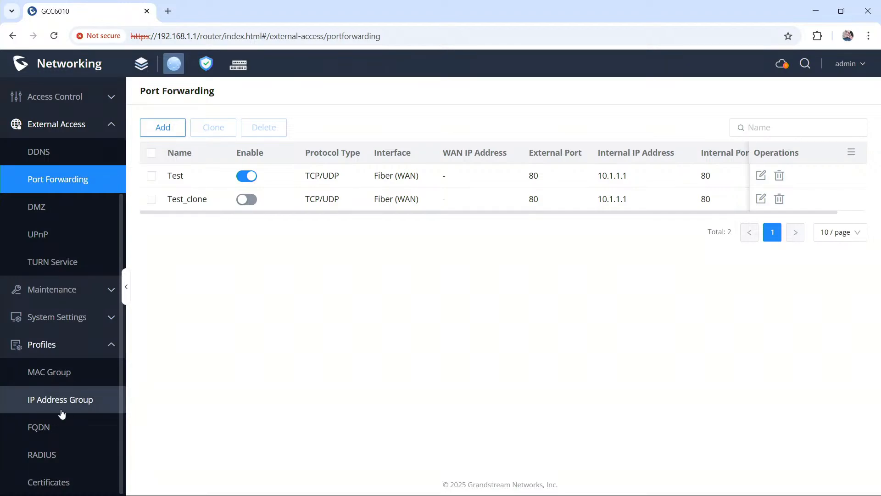
click(63, 406)
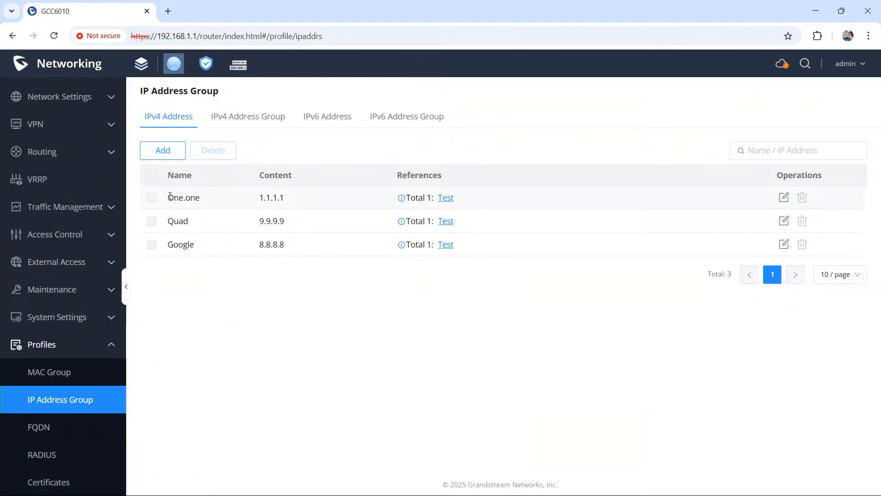
drag(170, 196, 273, 197)
click(281, 198)
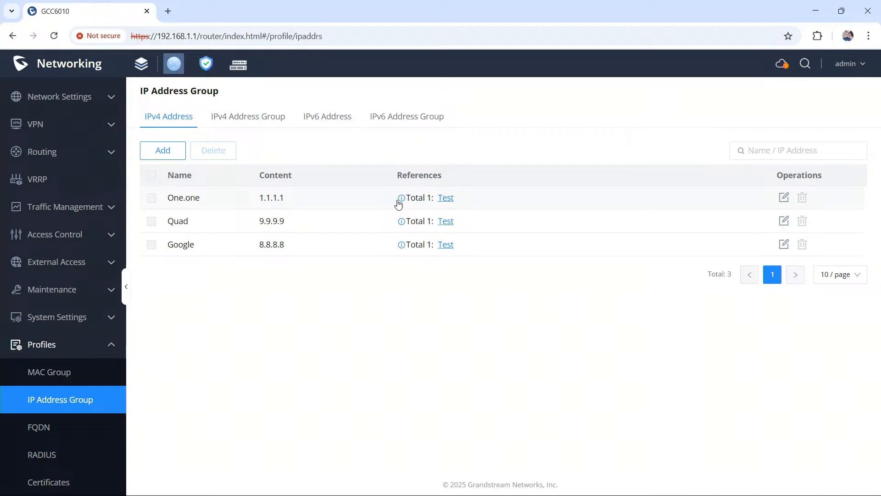
click(447, 198)
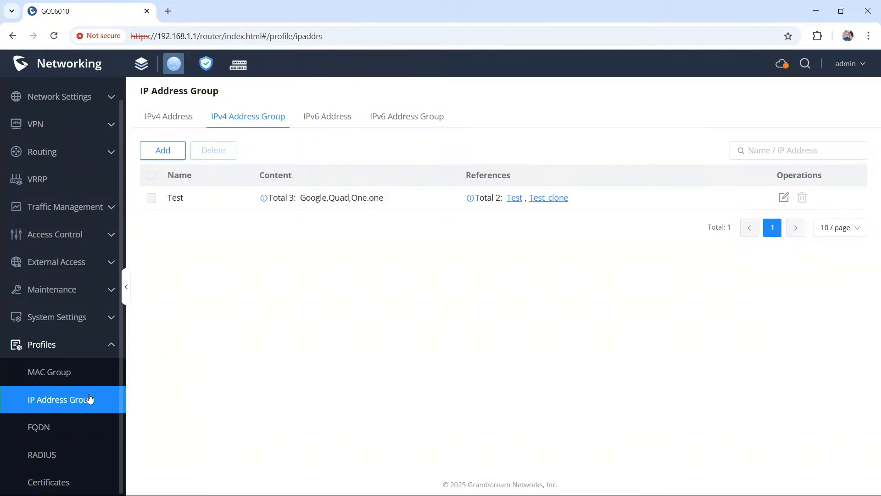
Step: Examine the form for adding a MAC group profile and leave it without saving
click(86, 375)
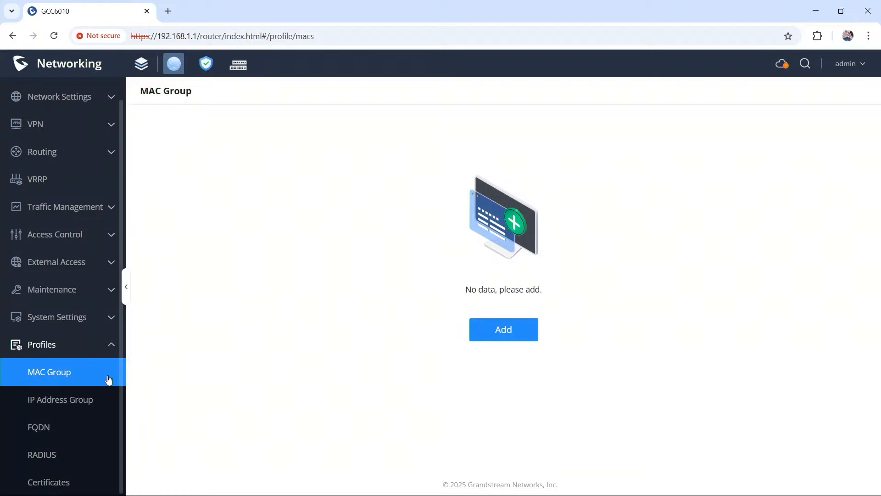
click(503, 329)
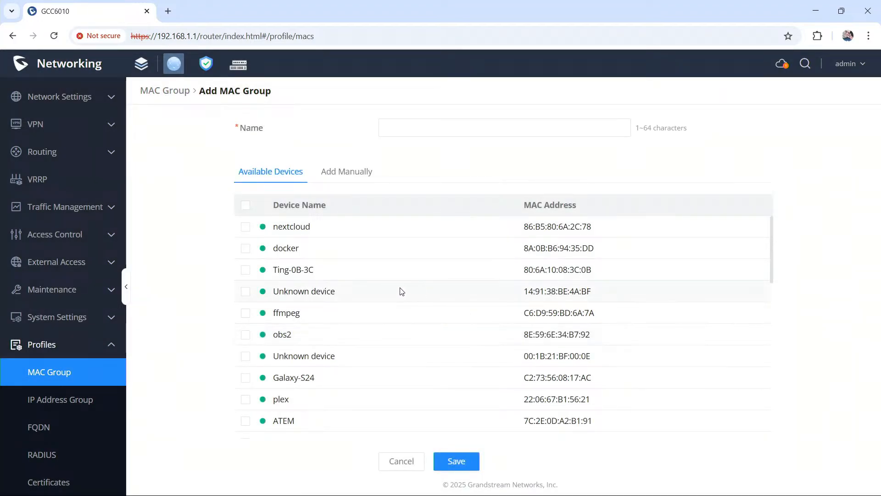
click(405, 463)
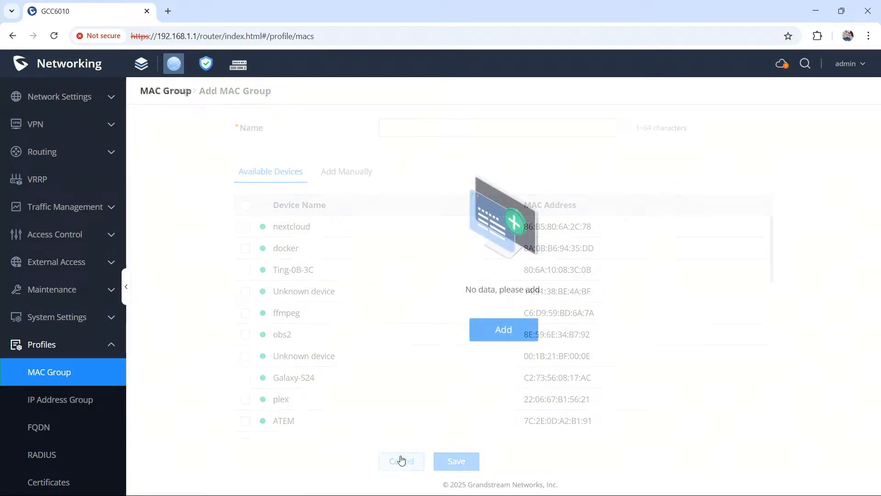
Step: Examine the form for adding an FQDN address group and leave it without saving
click(46, 427)
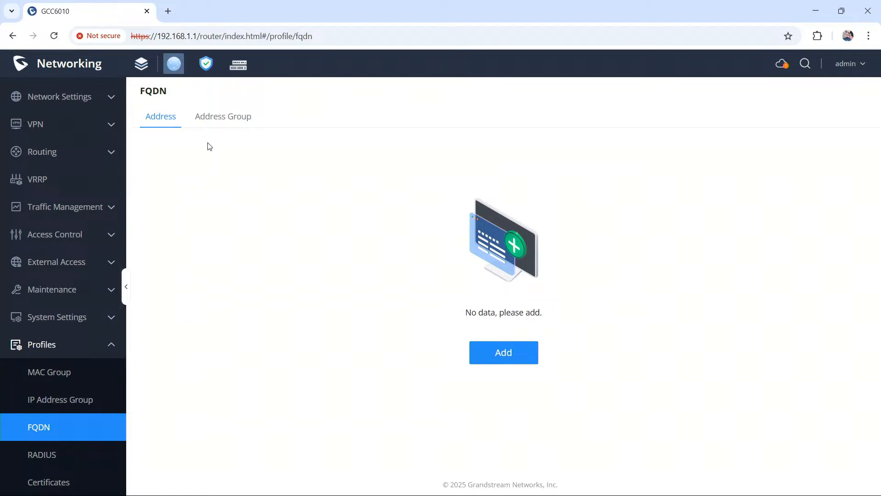
click(244, 119)
click(508, 360)
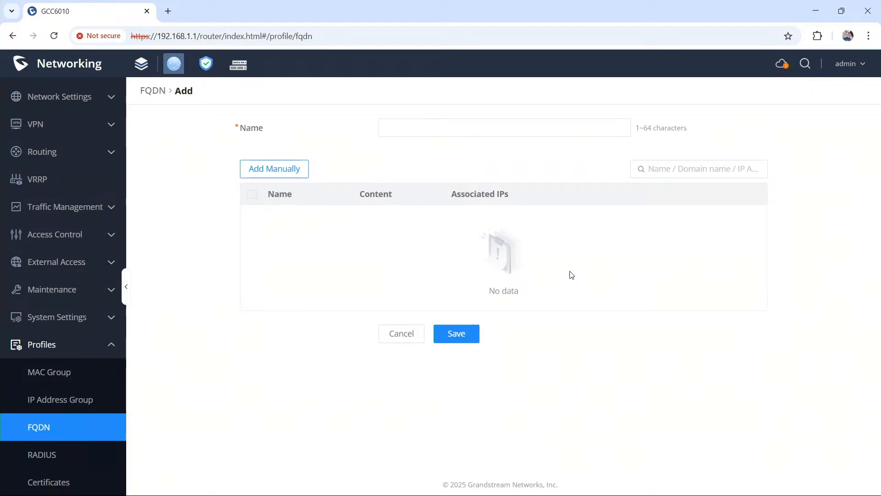
click(408, 334)
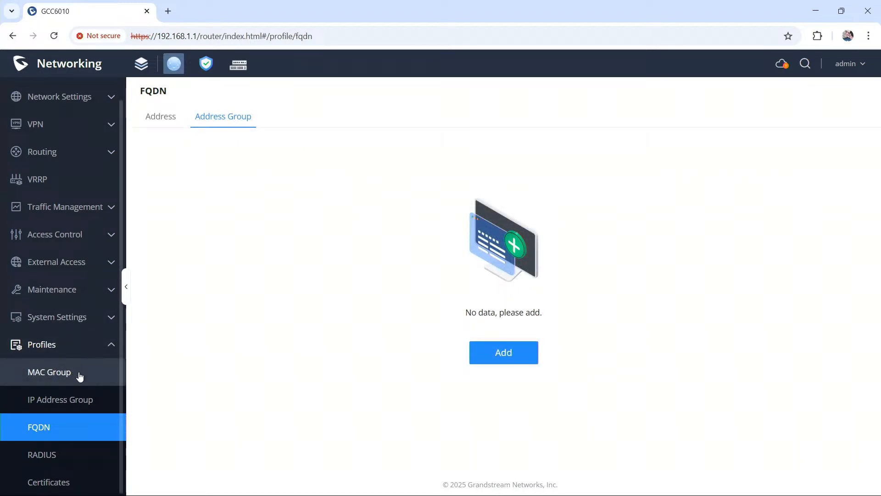
Step: Review the IPv4 address entries in the IP address group profiles and return to the port forwarding rules
click(73, 405)
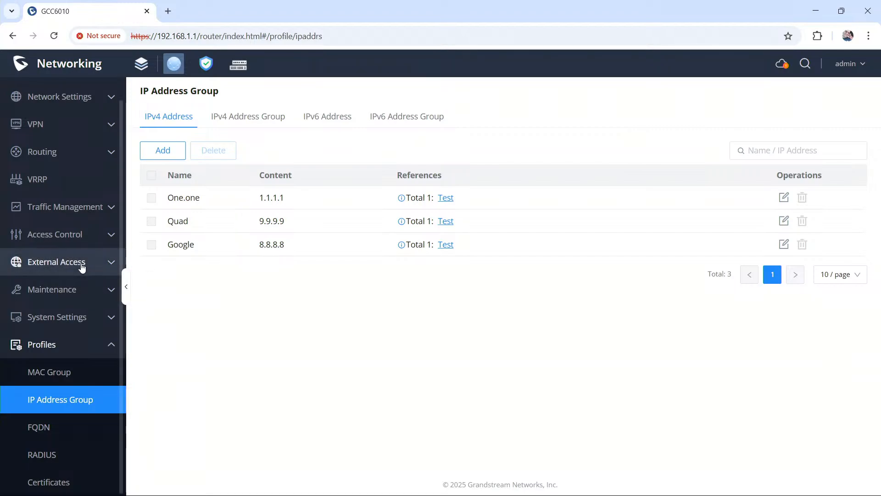
click(61, 269)
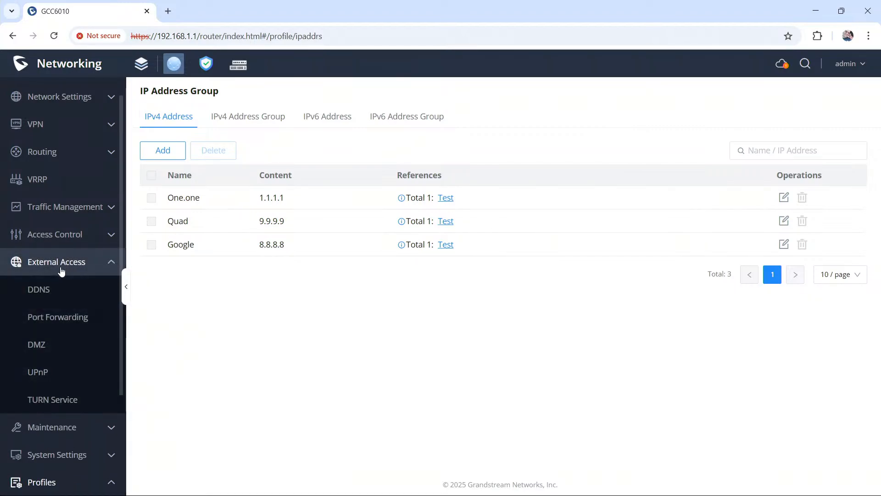
click(67, 322)
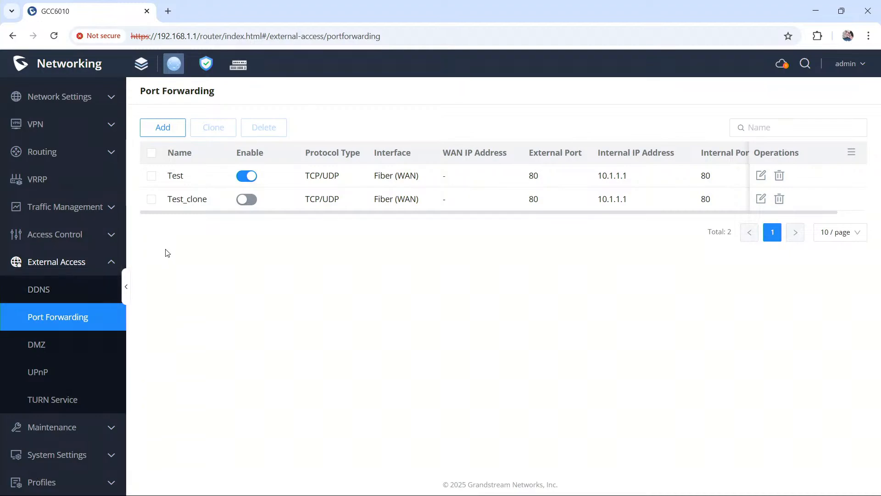
scroll(51, 190, up, 1)
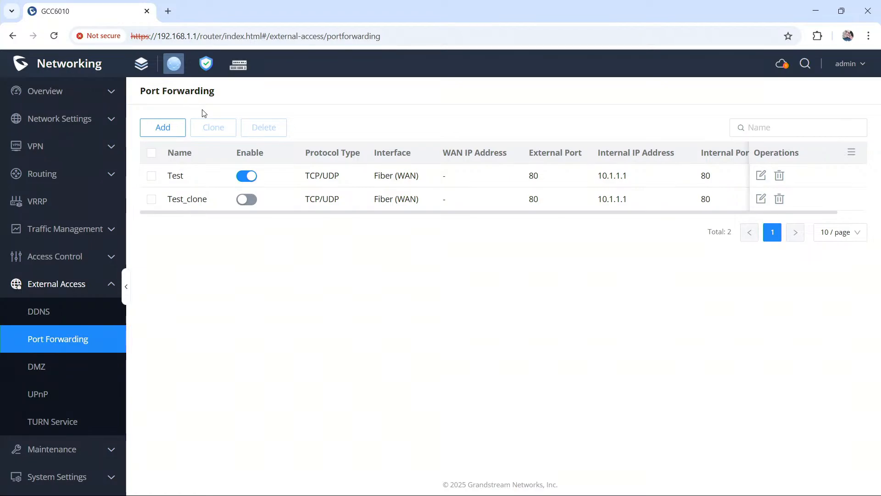
Step: Open the Test port forwarding rule for editing and view the available source address groups
click(762, 175)
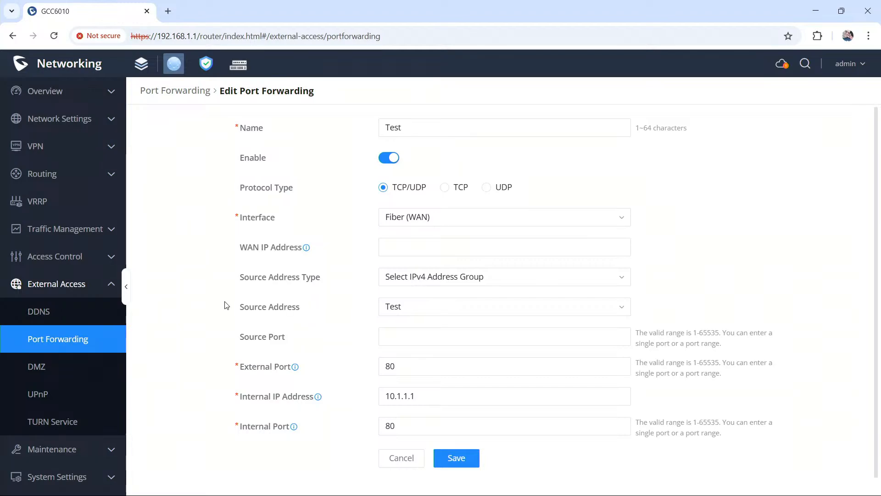
click(474, 298)
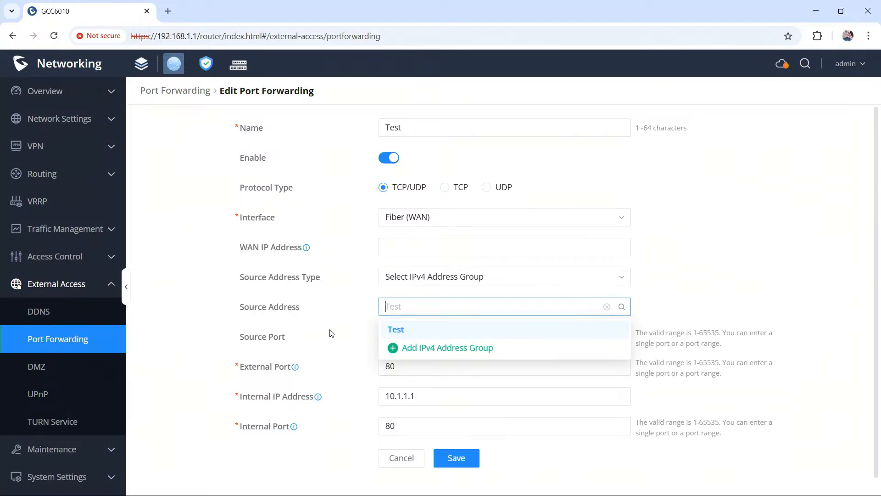
click(288, 317)
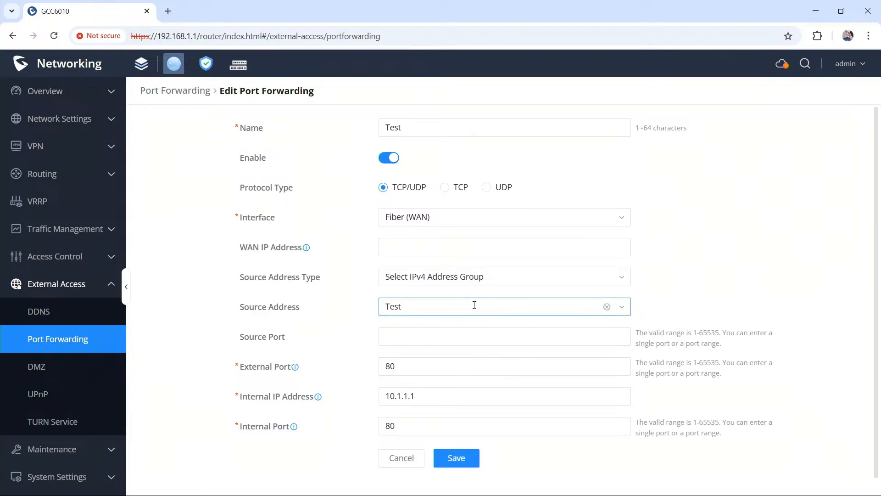
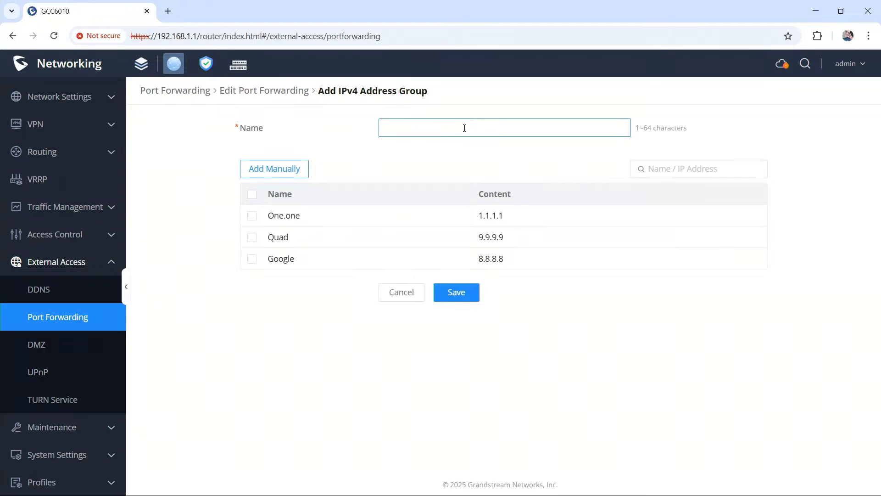
Step: Name the new IPv4 address group hostname and start a manual address entry named Grish
text(hostname)
click(299, 176)
click(388, 274)
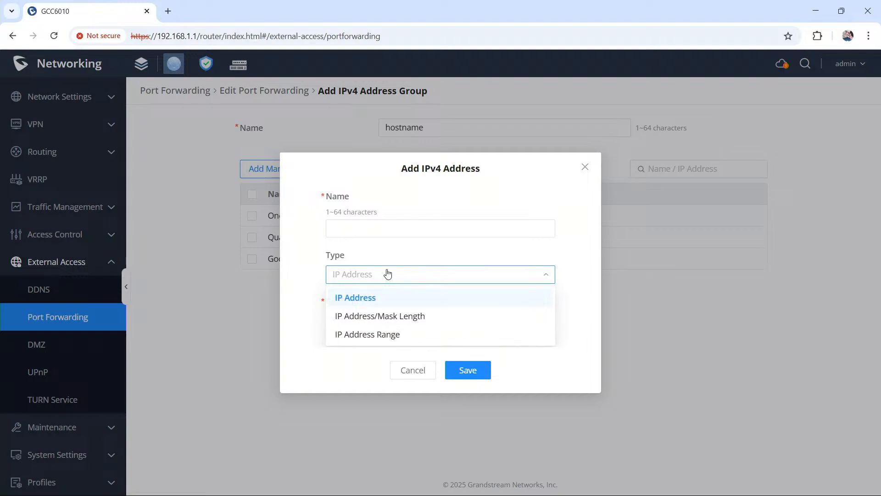
click(389, 227)
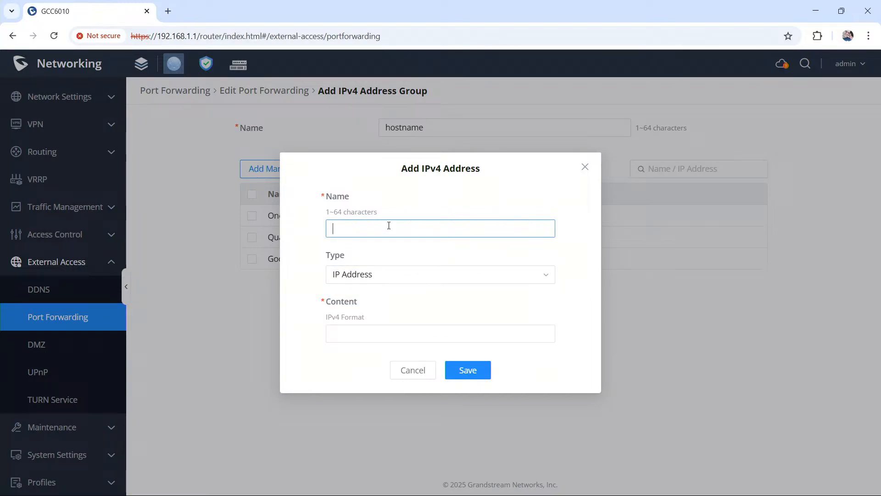
key(BackSpace)
key(BackSpace)
key(BackSpace)
text(H)
key(BackSpace)
text(Grt)
Step: Examine the IP Address/Mask Length, IP Address Range and IP Address types for the address entry, and discard the entry
click(385, 280)
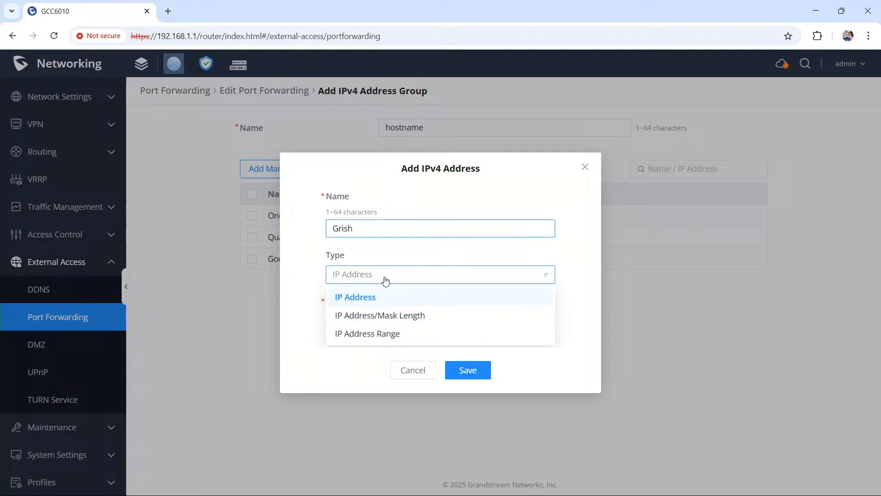
click(384, 322)
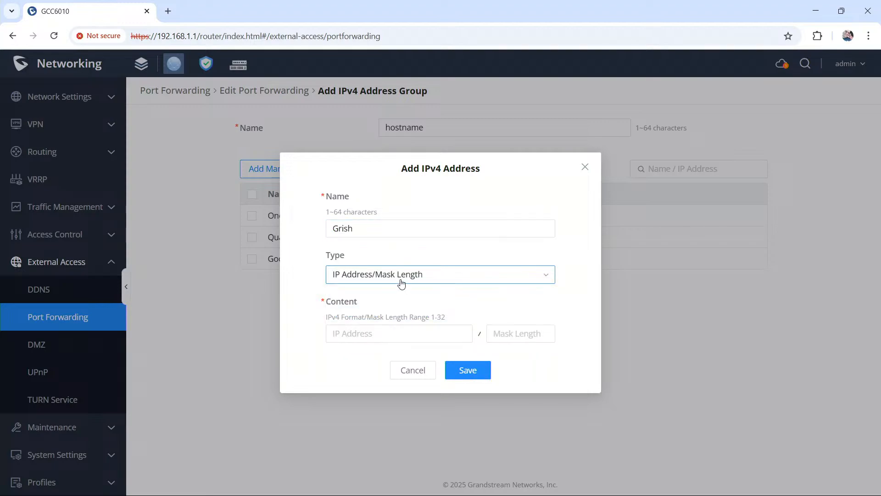
click(375, 281)
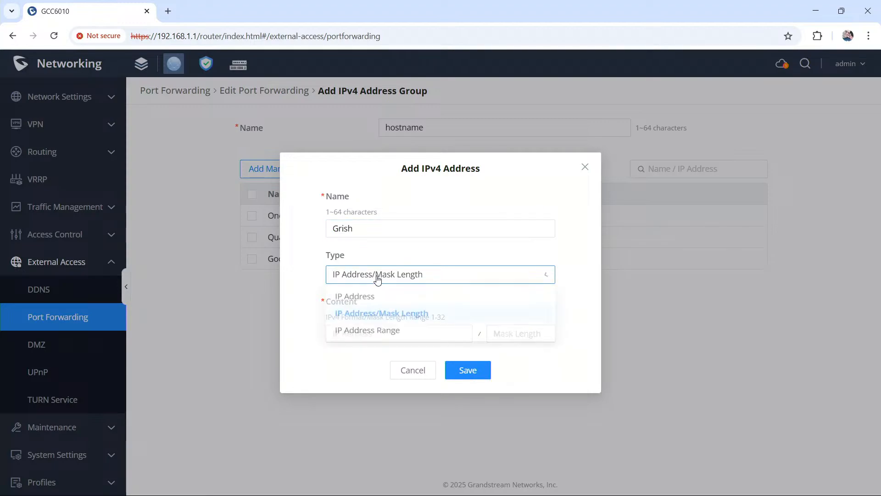
click(387, 335)
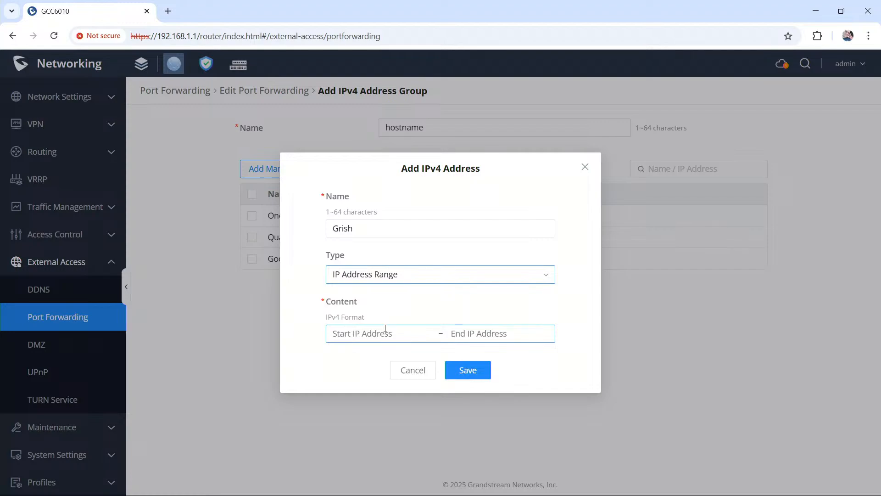
click(393, 278)
click(388, 303)
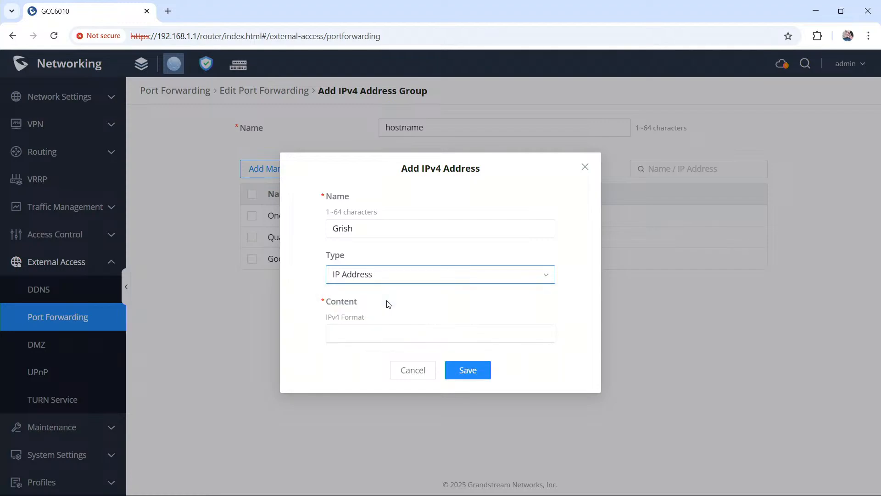
click(404, 226)
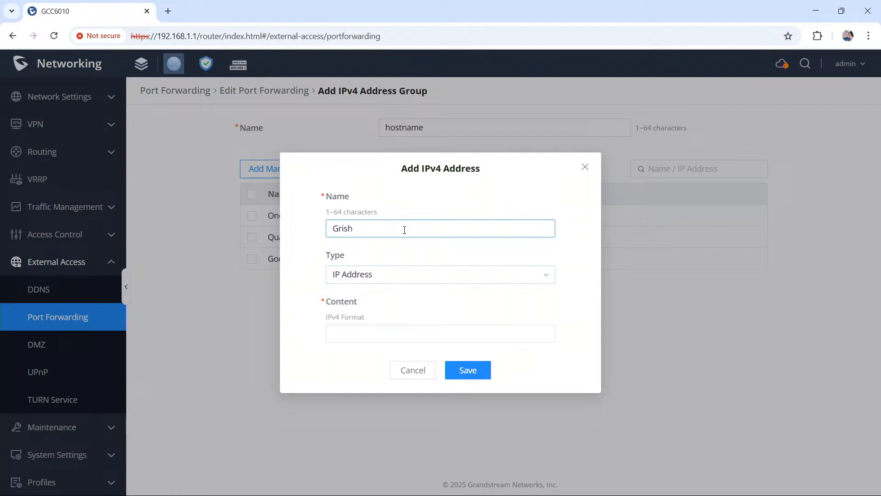
click(421, 370)
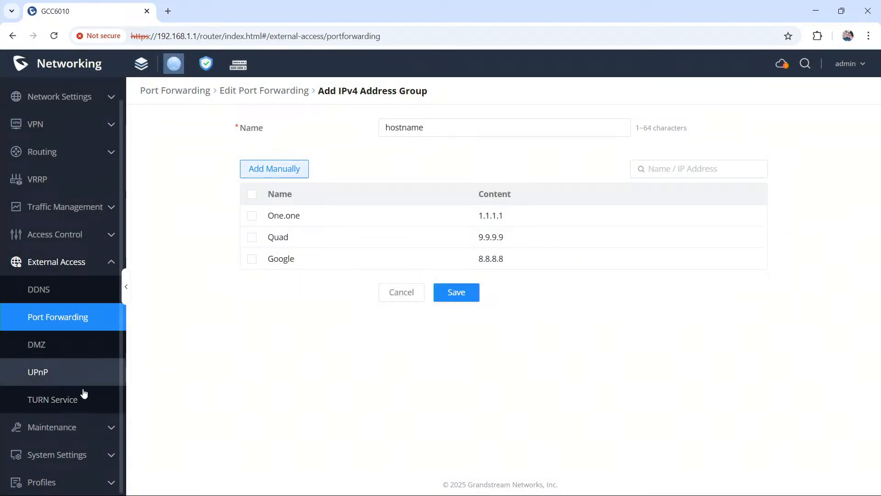
Step: Start a new FQDN address group in the profiles and name it Hostnames
scroll(93, 436, down, 3)
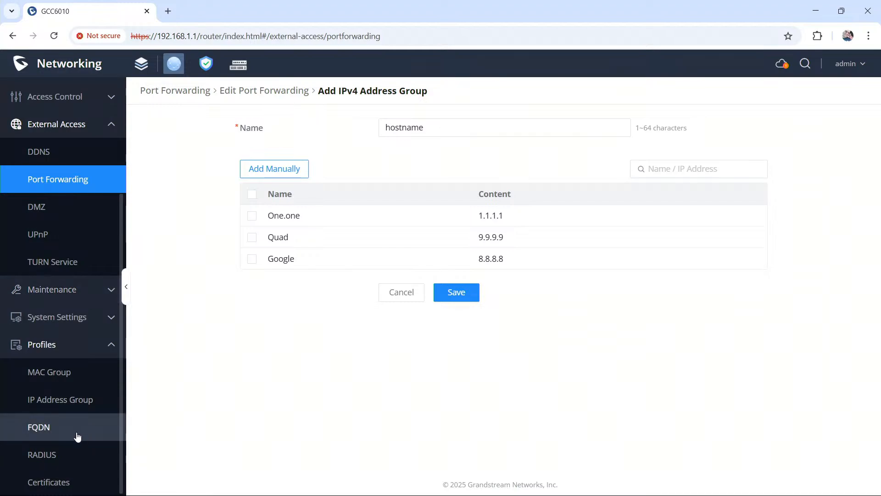
click(76, 434)
click(224, 118)
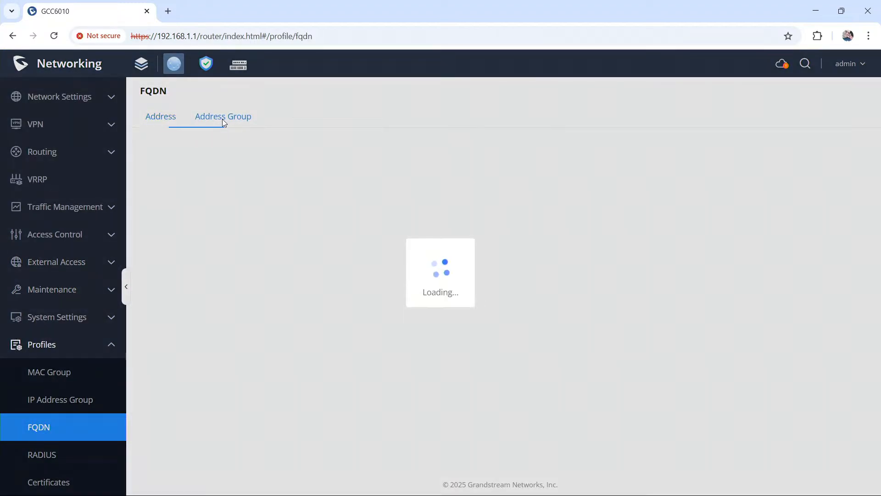
click(508, 354)
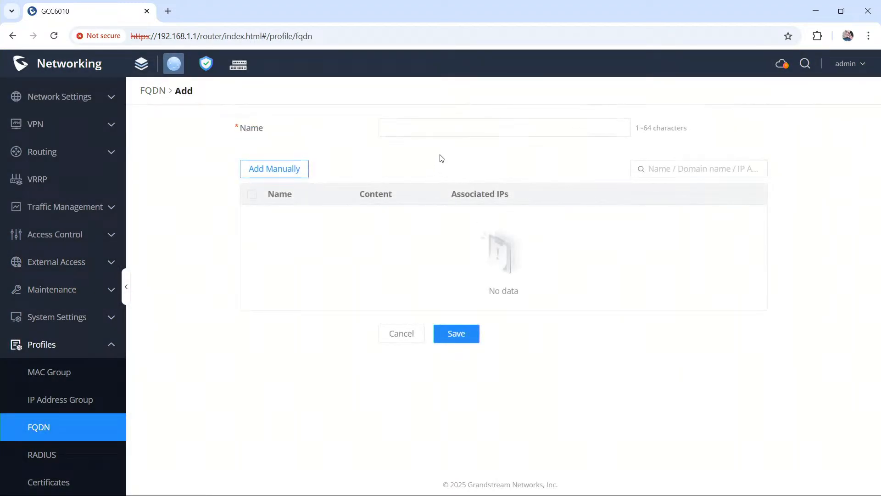
text(Hostnames)
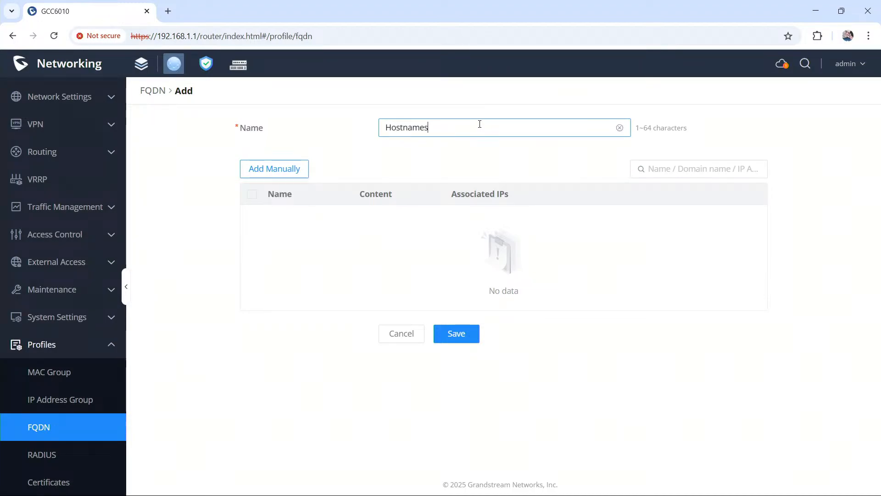
click(270, 171)
click(431, 128)
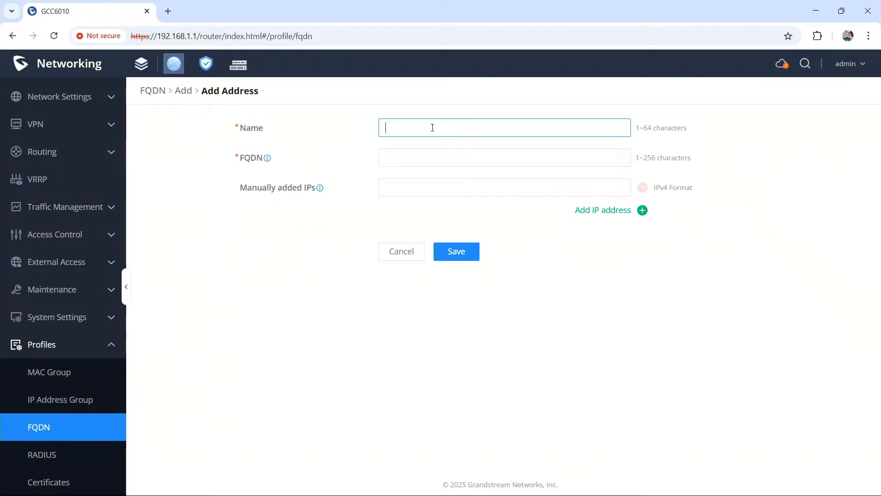
text(G)
key(Tab)
text(www.grish.l)
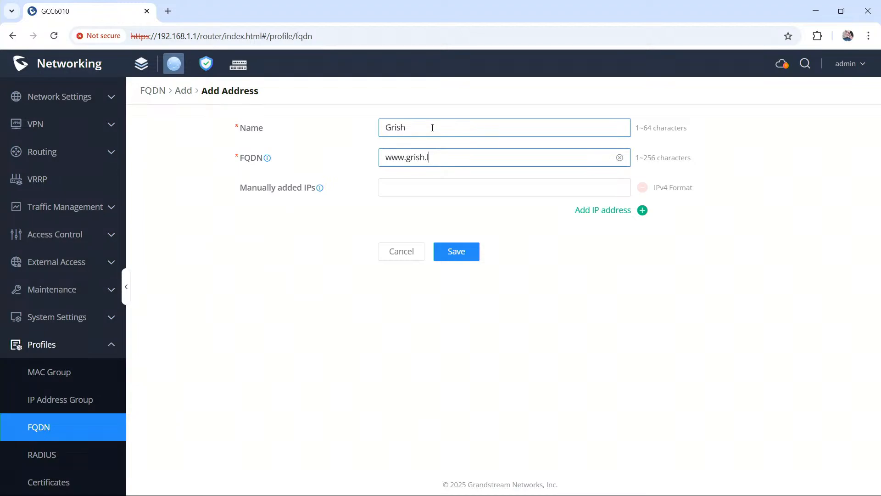
text(an)
click(473, 252)
click(473, 253)
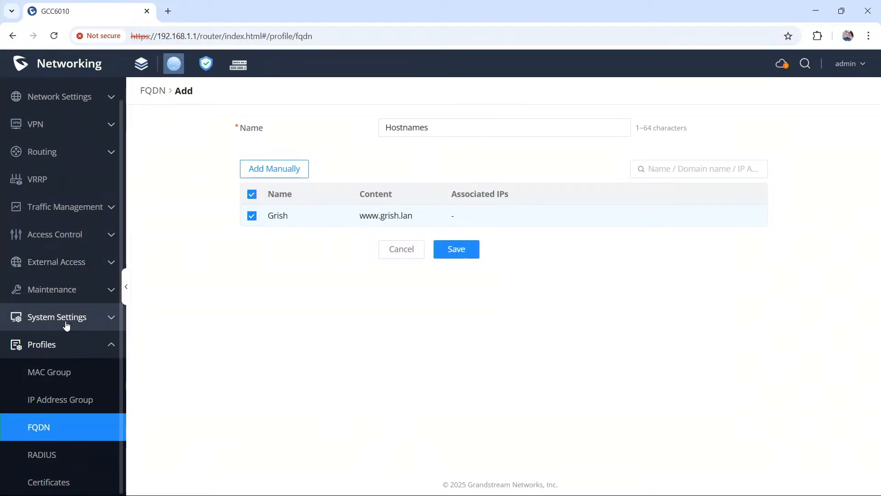
scroll(66, 325, up, 1)
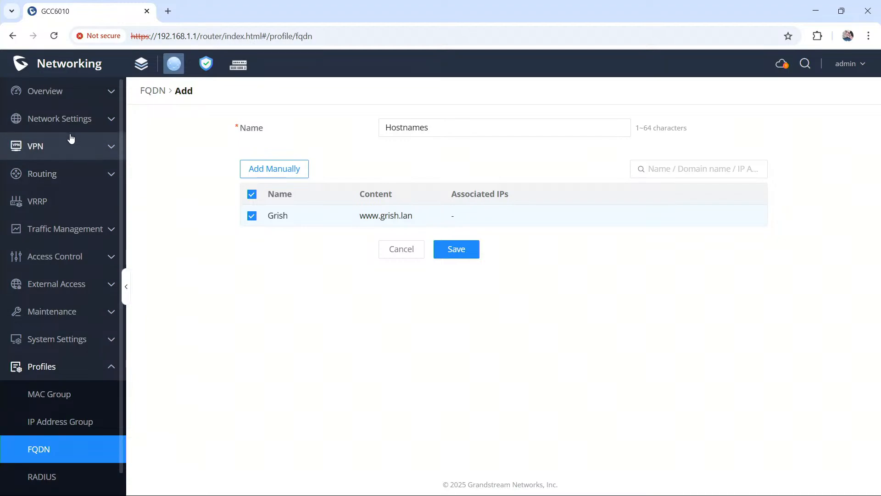
click(206, 64)
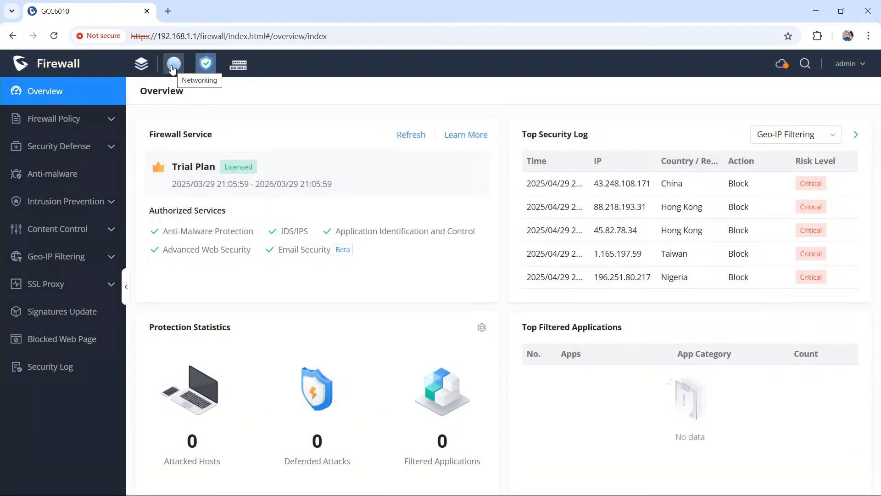
click(175, 68)
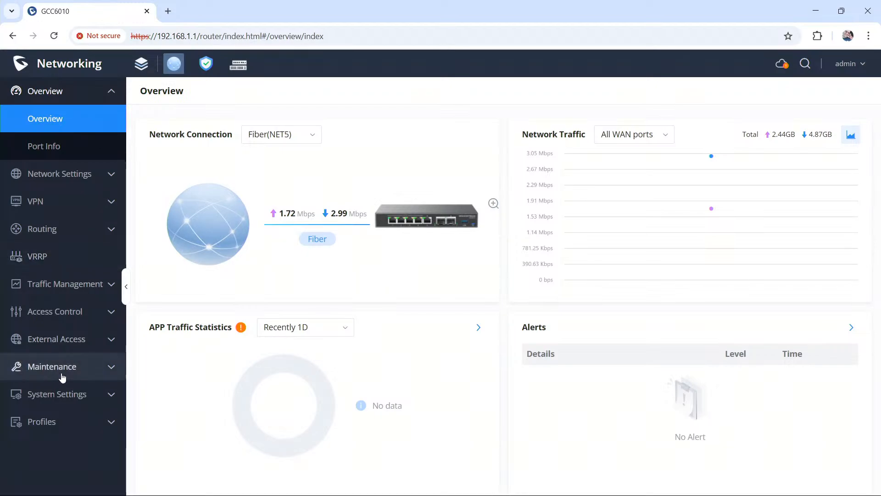
Step: Delete the Test_clone rule from the port forwarding rules
click(67, 341)
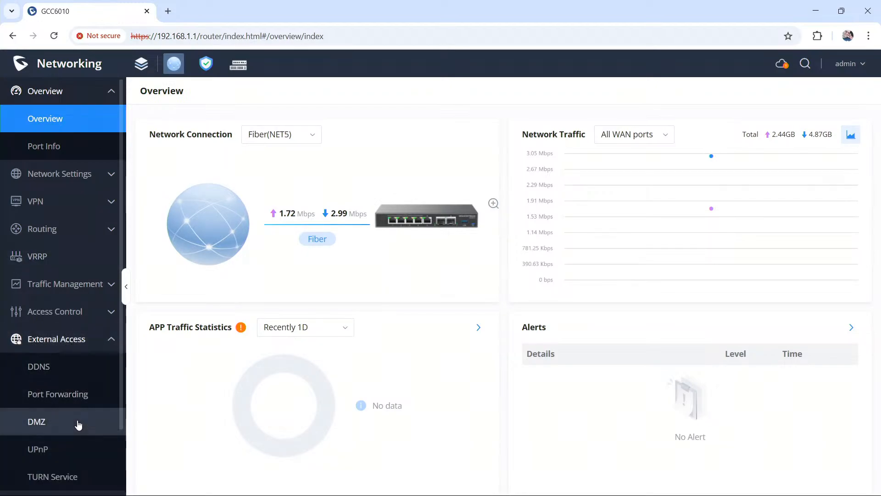
click(72, 395)
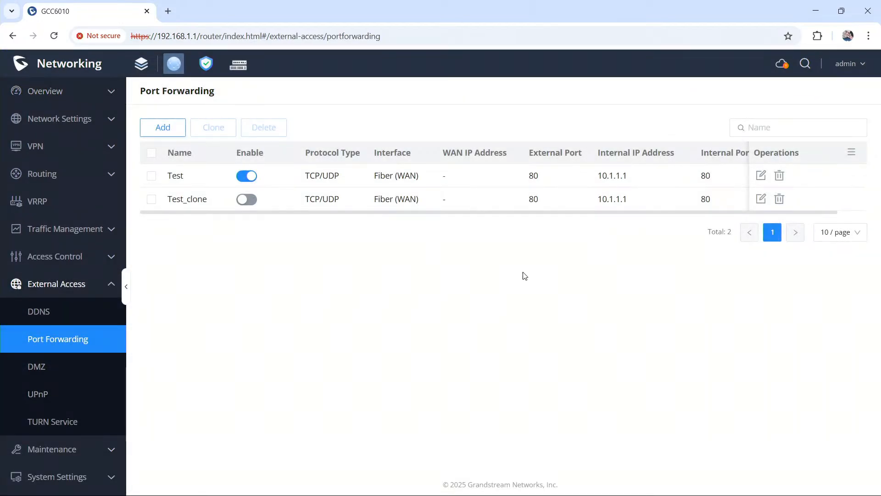
click(780, 199)
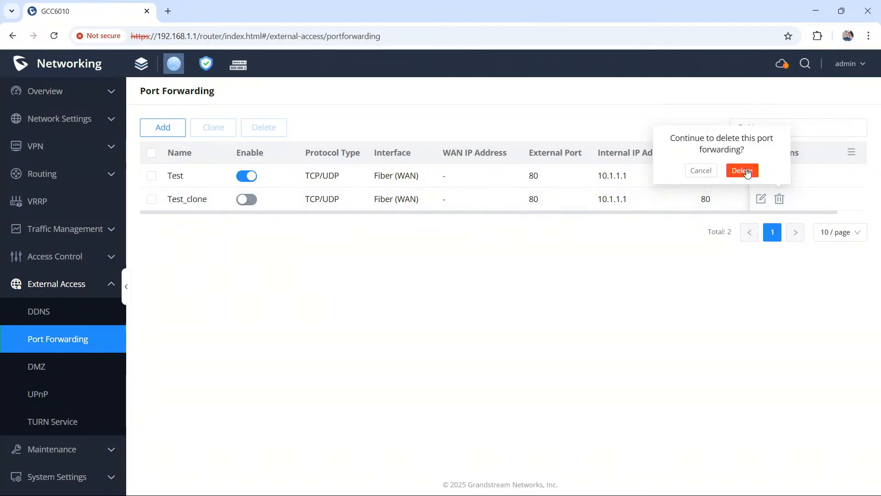
click(742, 171)
Step: Open the Test port forwarding rule for editing and check which IPv4 address groups its source address offers
click(762, 176)
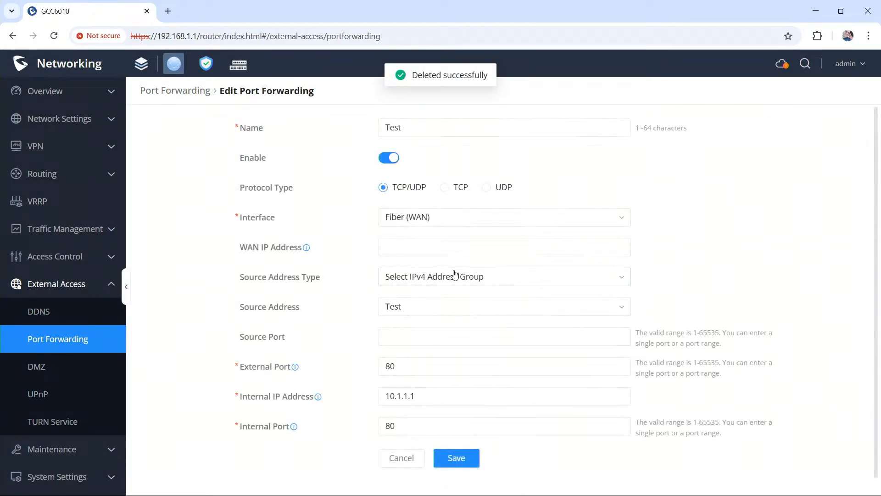
click(448, 306)
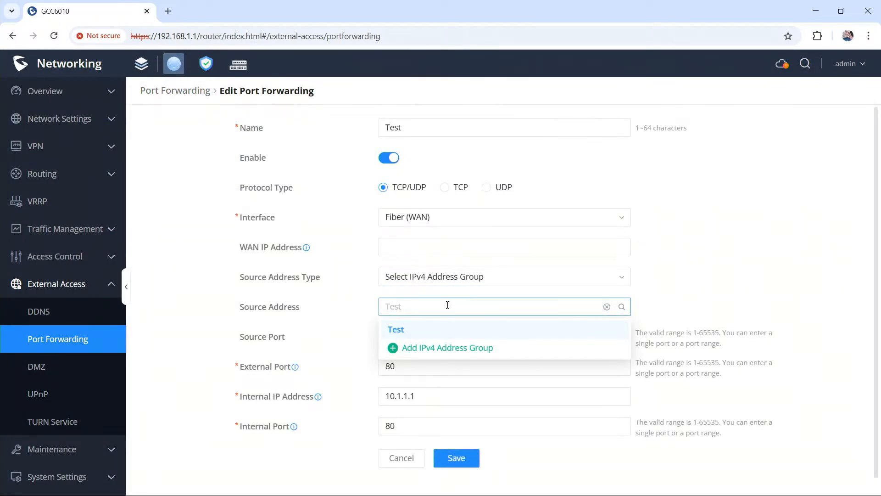
click(447, 305)
Step: Try the IP Address and IP Subnet source address types on the Test rule
click(444, 277)
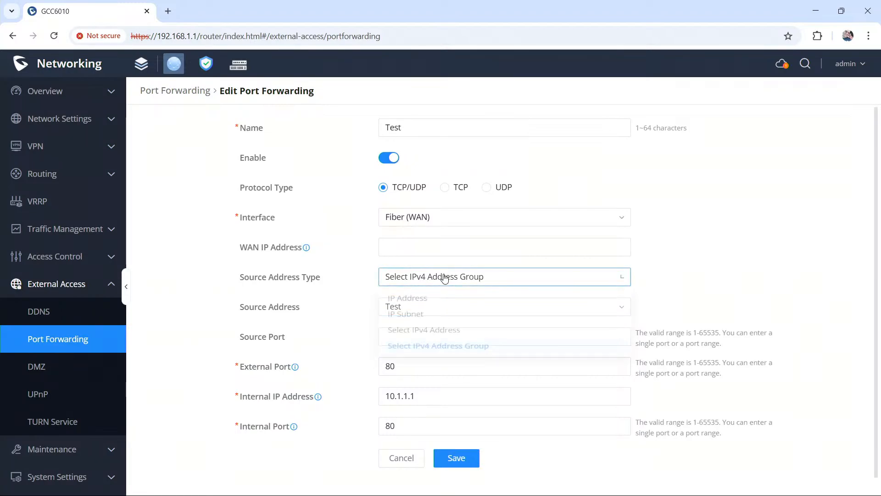
click(441, 300)
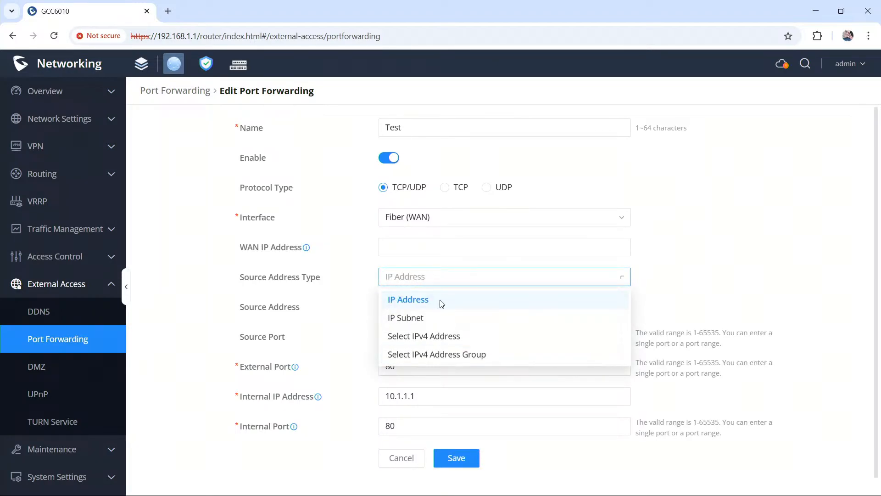
click(443, 285)
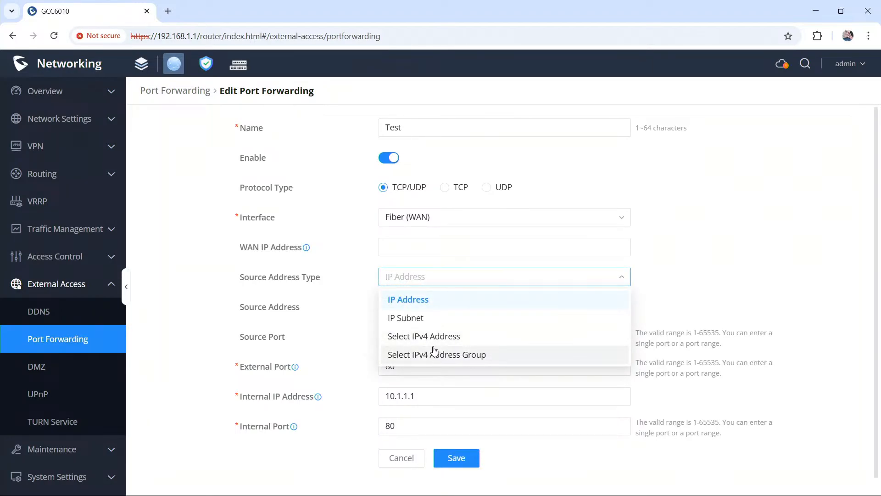
click(426, 322)
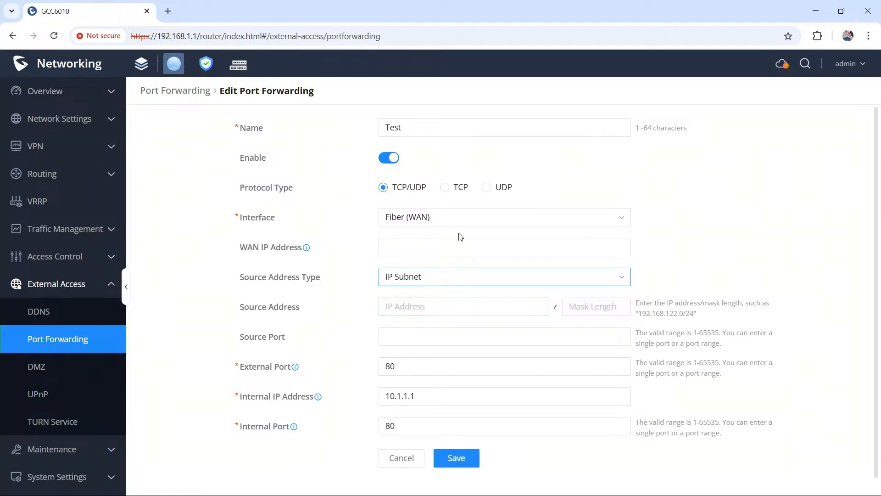
click(453, 299)
Step: Switch the rule's source address type to Select IPv4 Address and choose Google as the source address
click(451, 285)
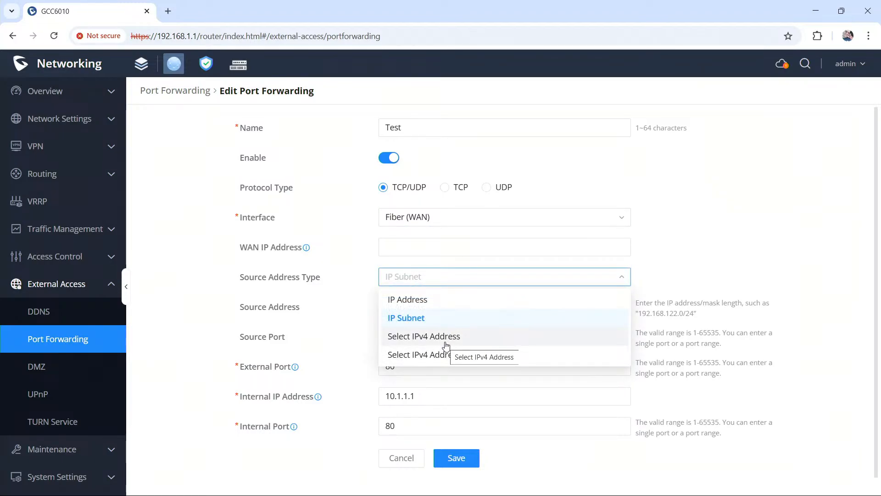
click(447, 336)
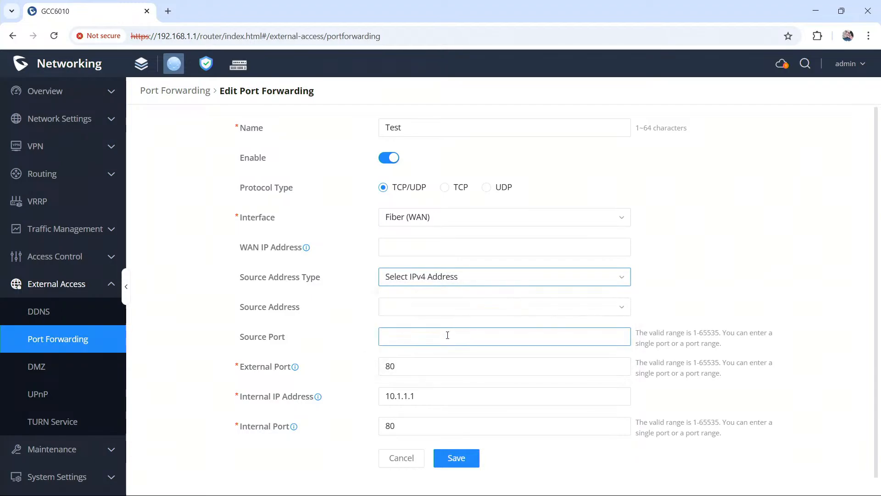
click(460, 306)
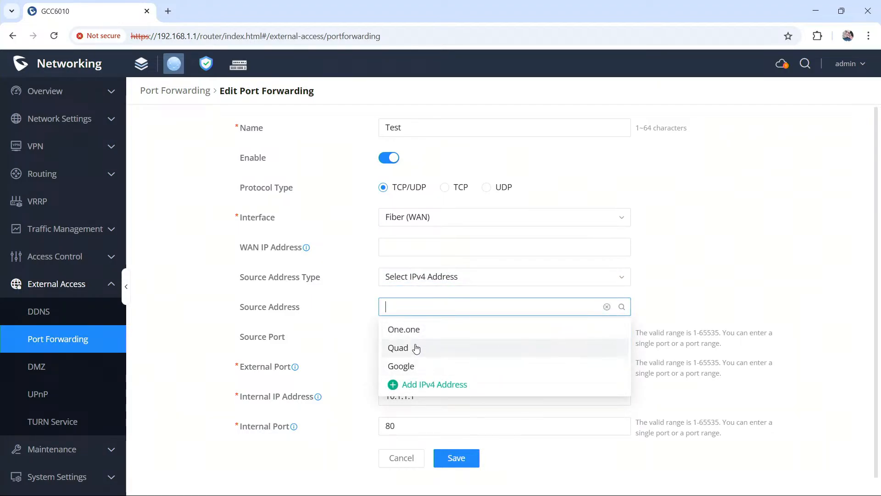
click(409, 370)
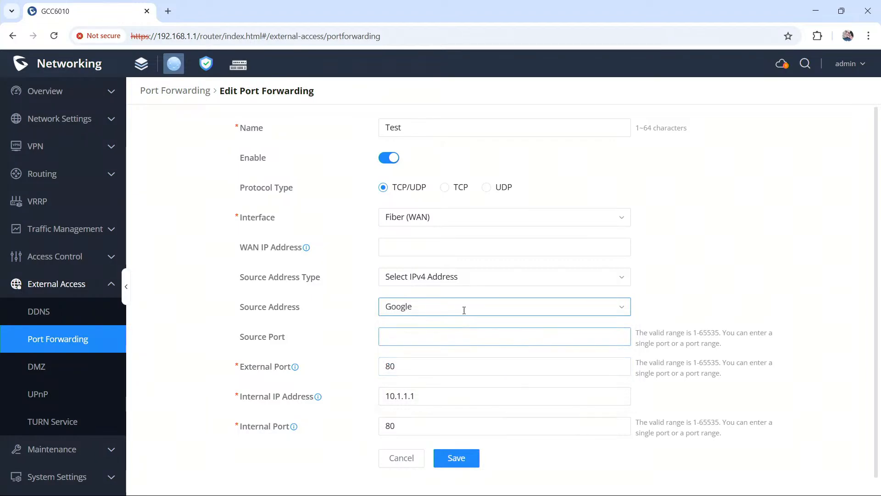
Step: Set the source address type back to Select IPv4 Address Group, keeping the Test group as the source address
click(471, 279)
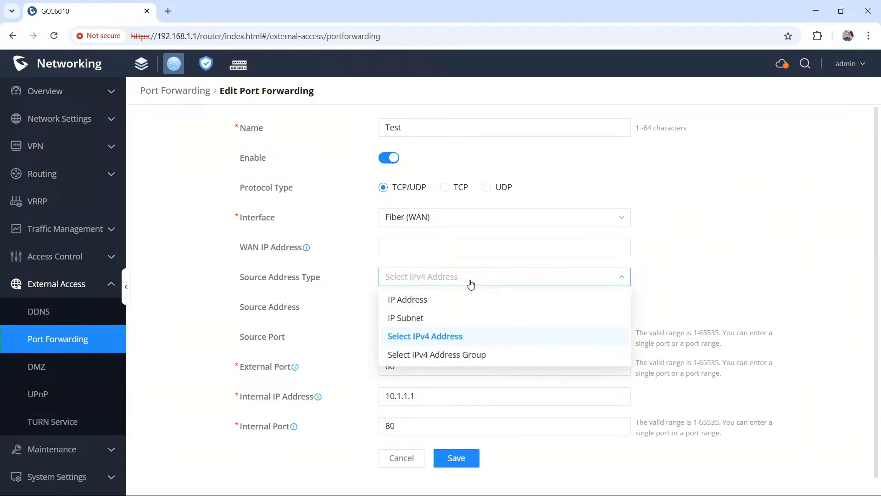
click(457, 354)
click(432, 303)
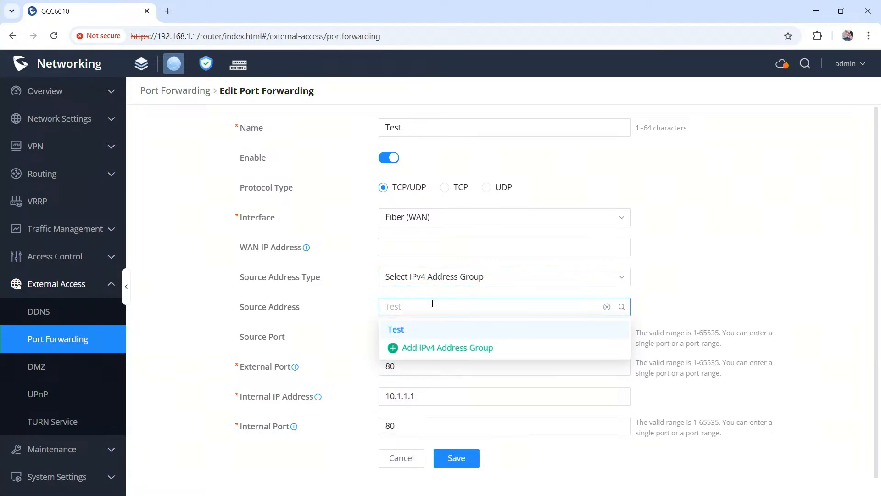
click(433, 303)
click(447, 337)
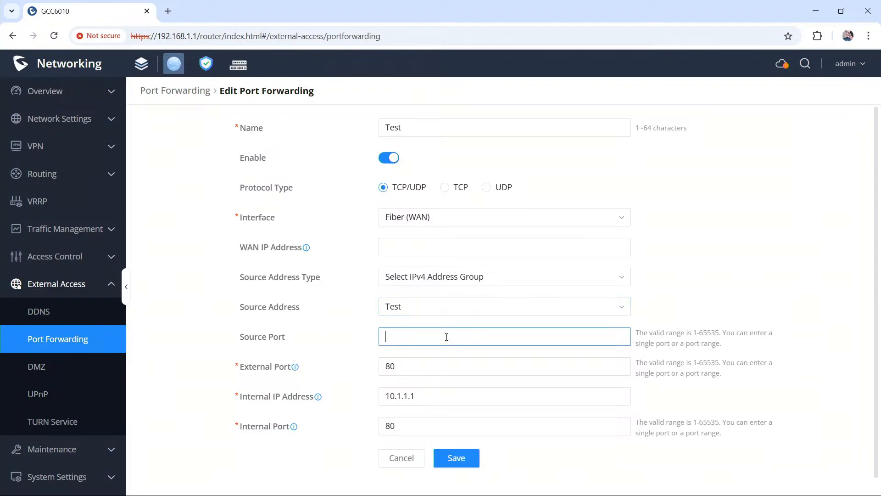
Step: Leave the port forwarding rule and open the FQDN page under the router's profiles
scroll(445, 336, down, 1)
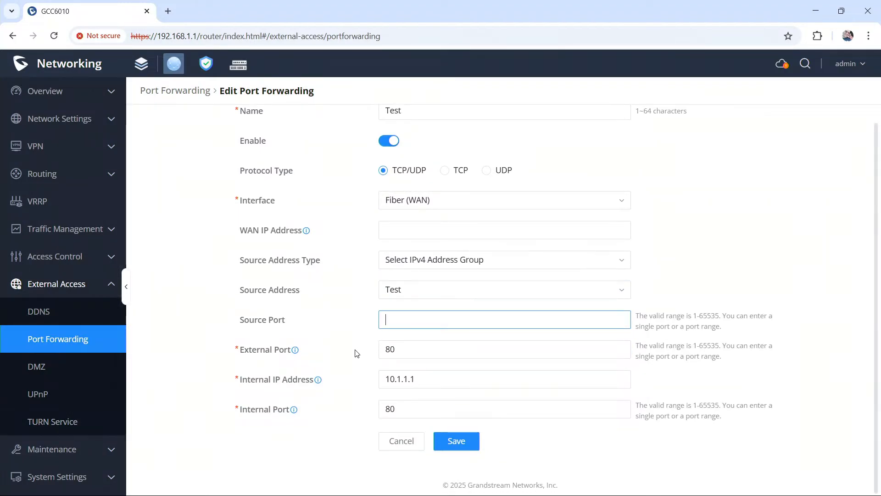
click(65, 475)
scroll(104, 427, down, 2)
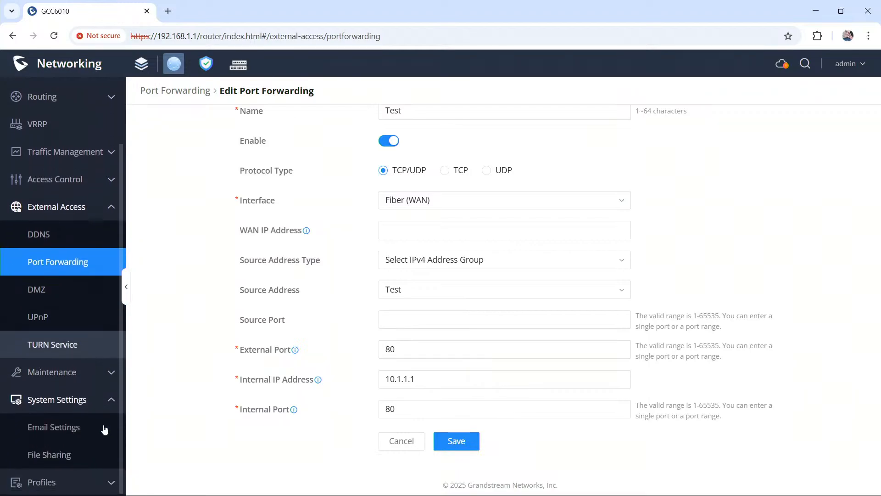
click(73, 482)
scroll(76, 459, down, 3)
click(79, 426)
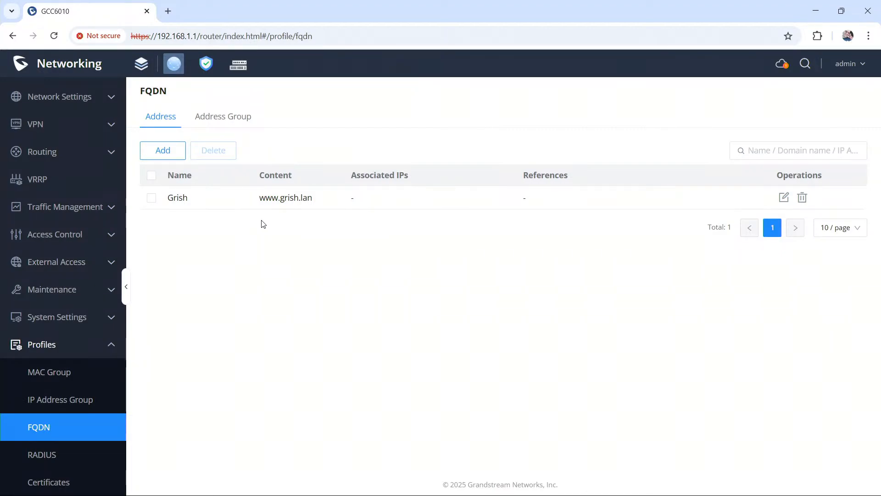
Step: Compare the FQDN profile's individual address list with its address group list
click(225, 119)
click(166, 119)
click(238, 119)
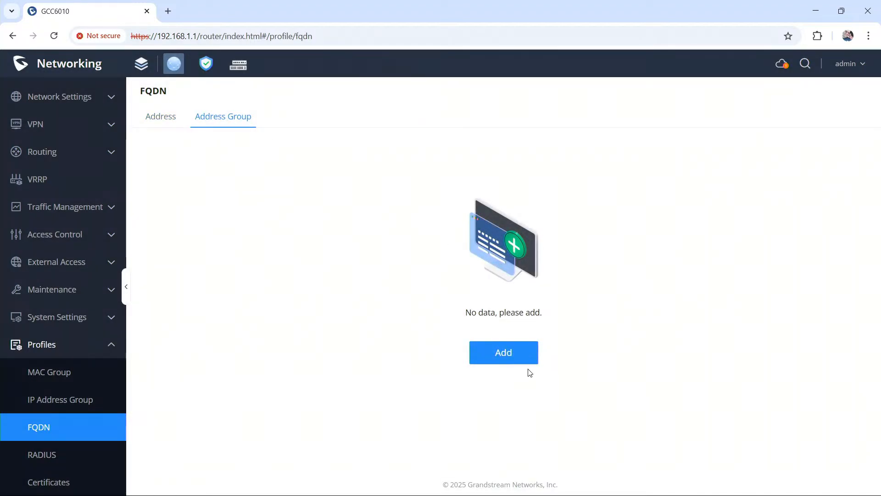
click(165, 119)
click(234, 117)
Step: Start a new FQDN address group and name it Hostname_Test
click(504, 352)
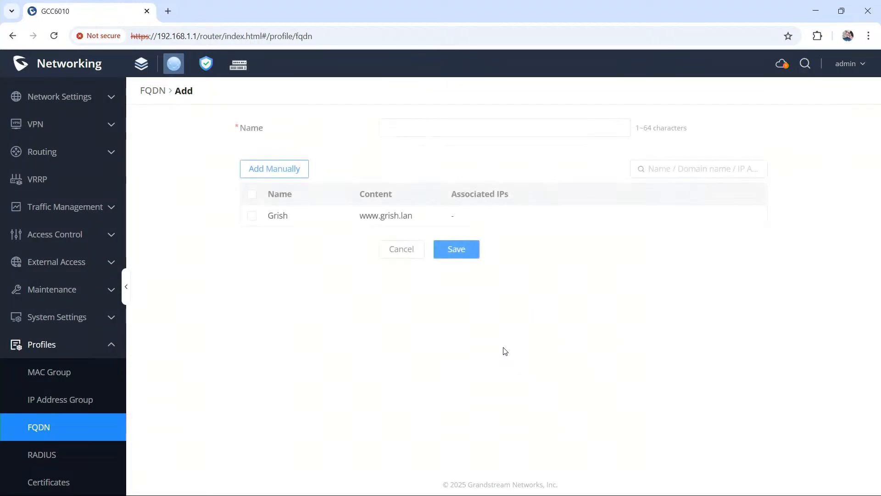
click(458, 131)
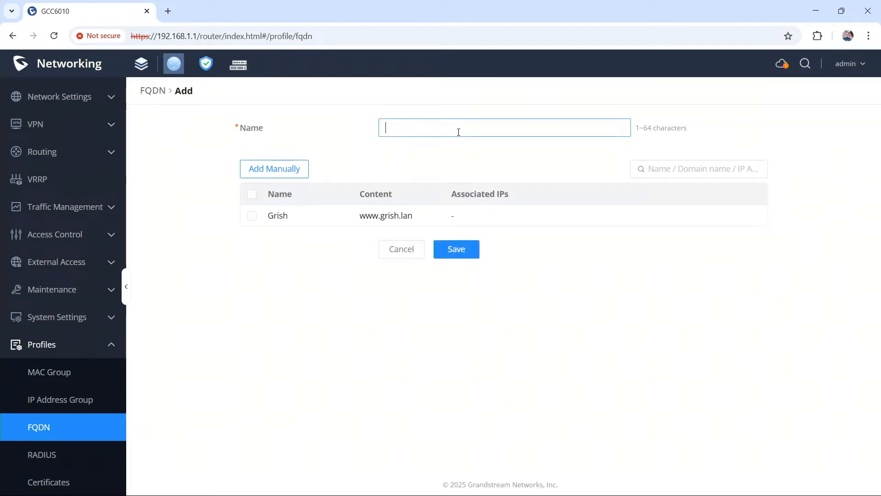
text(Hostname_TEe)
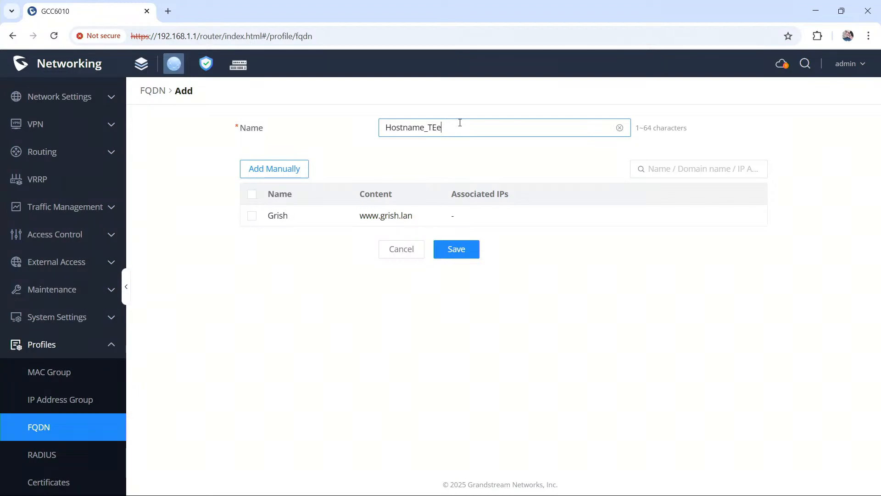
text(st)
Step: Manually add an address named Testing with the FQDN youtube.com to the group, then save the group
click(290, 174)
click(438, 125)
text(Testing)
key(Tab)
text(www)
key(BackSpace)
key(BackSpace)
key(BackSpace)
text(www)
key(BackSpace)
key(BackSpace)
key(BackSpace)
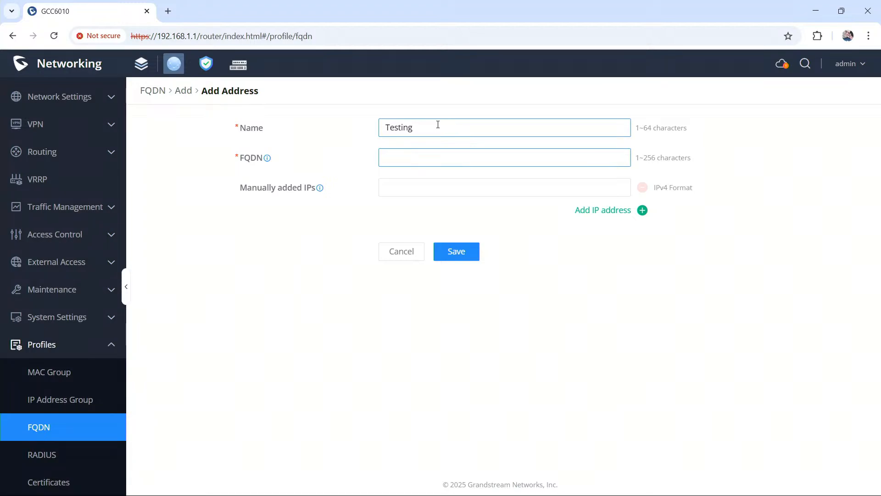
text(youtube.com)
click(458, 252)
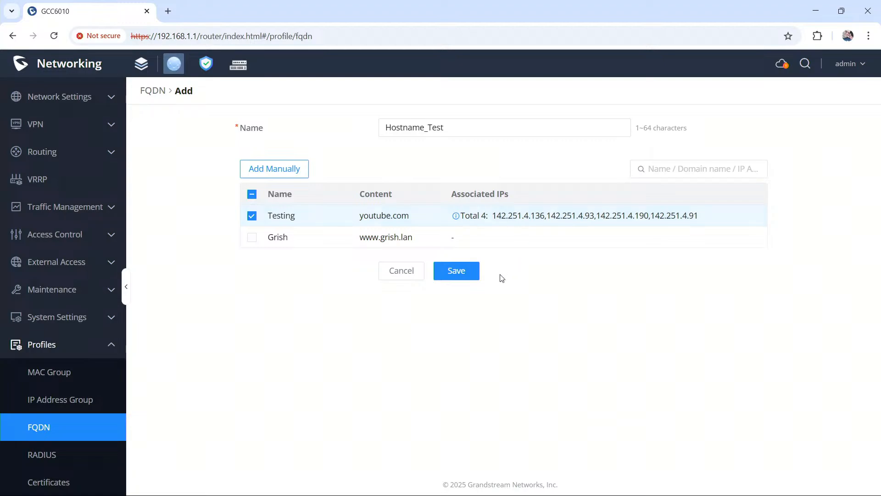
click(459, 274)
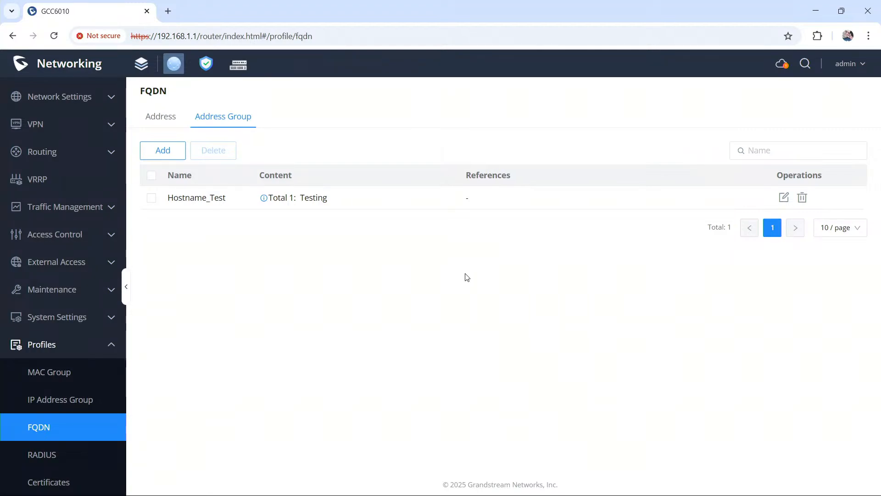
Step: Open the Hostname_Test group and examine the resolved IP addresses associated with youtube.com
click(784, 197)
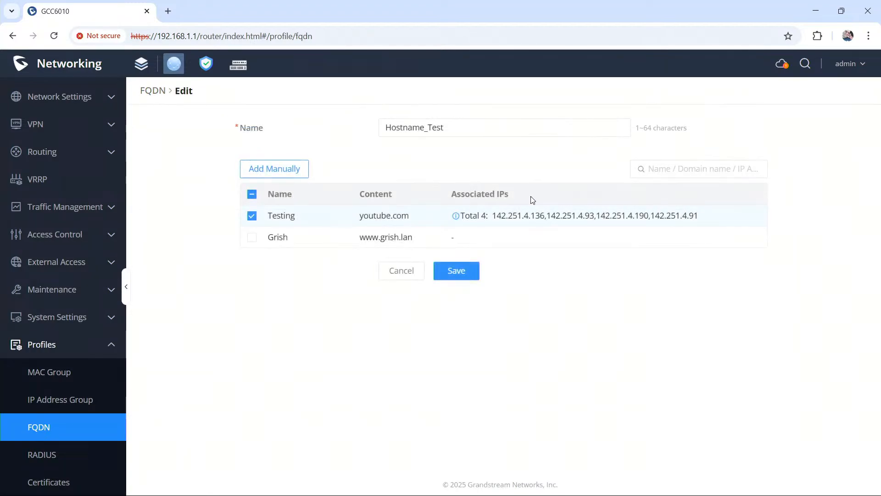
click(456, 217)
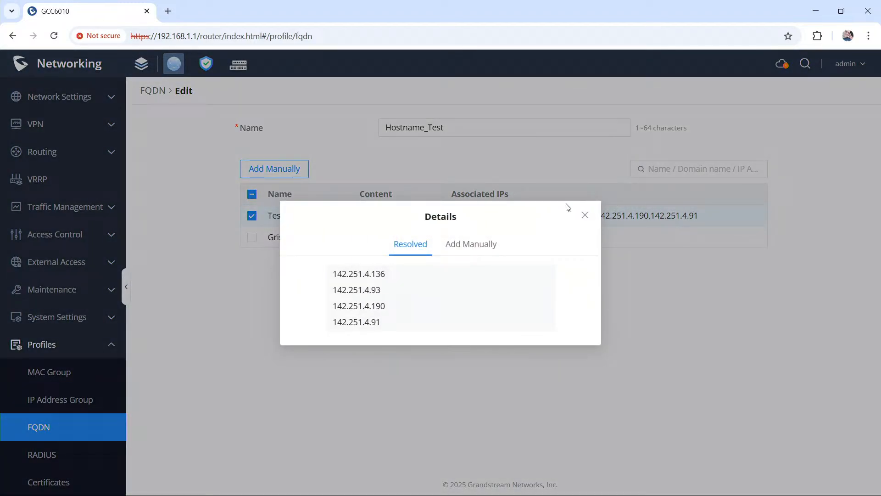
click(585, 215)
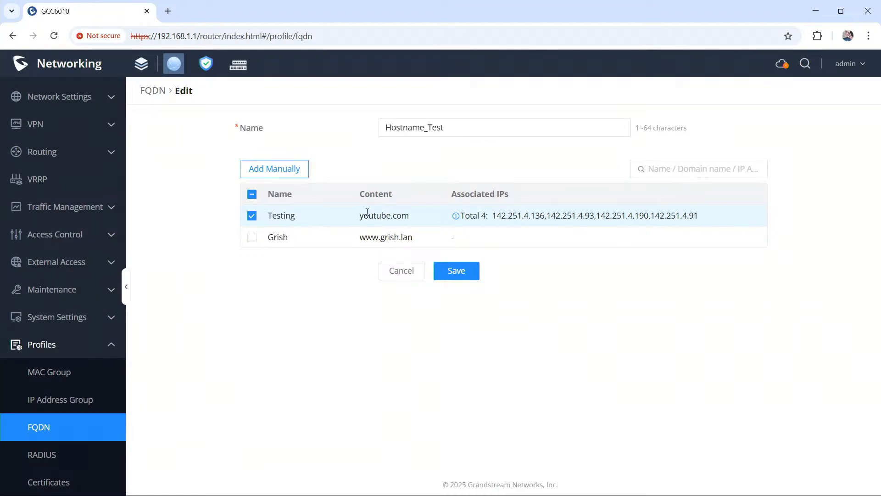
drag(491, 216, 713, 223)
click(714, 224)
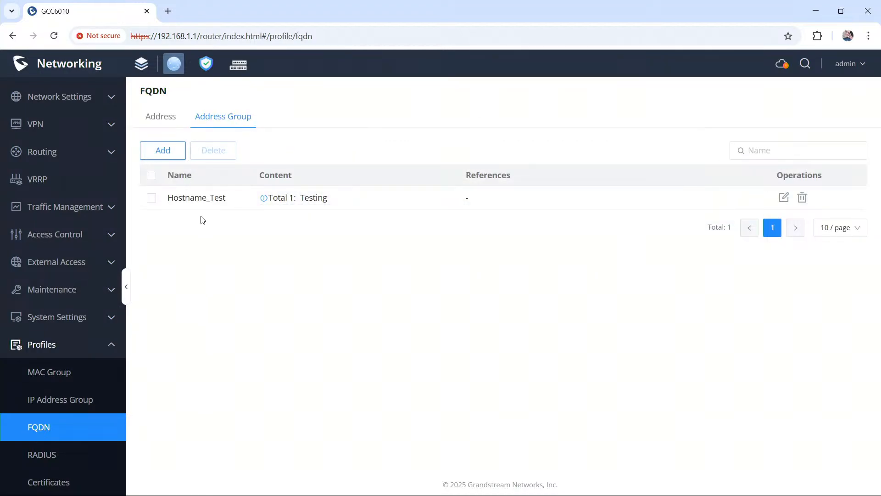
Step: Delete the unreferenced .lan entry from the FQDN address list
click(174, 114)
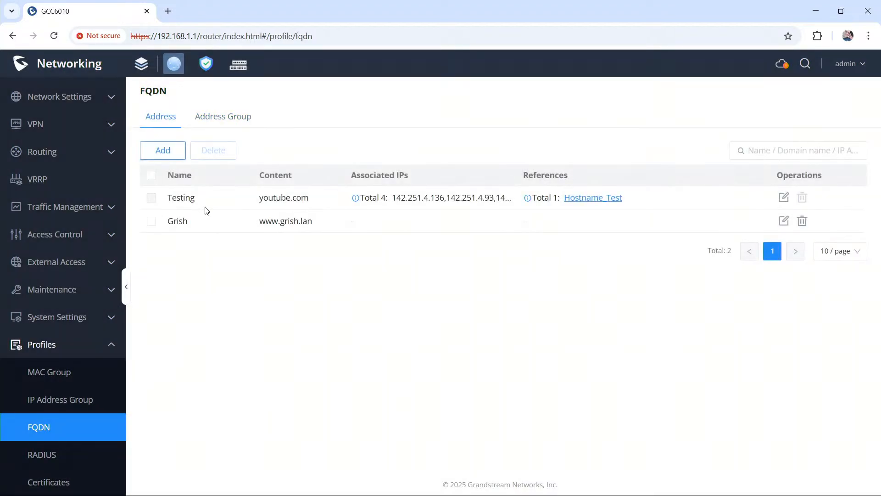
click(153, 221)
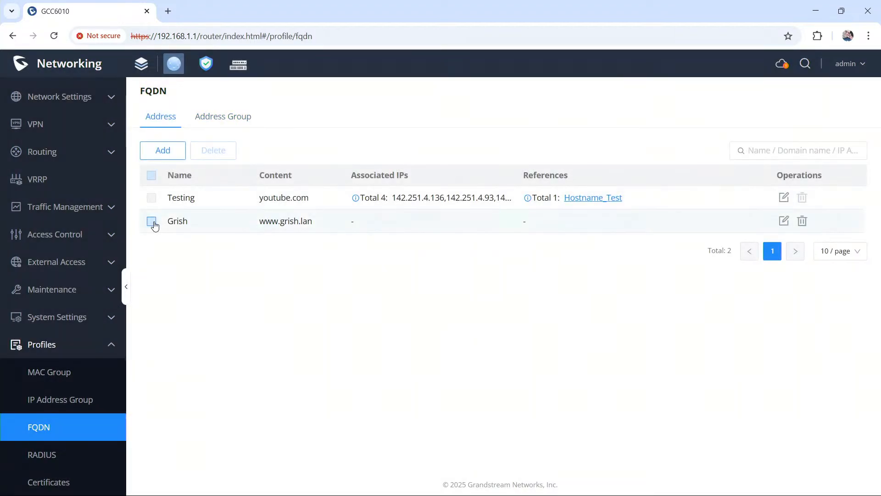
click(802, 221)
click(767, 192)
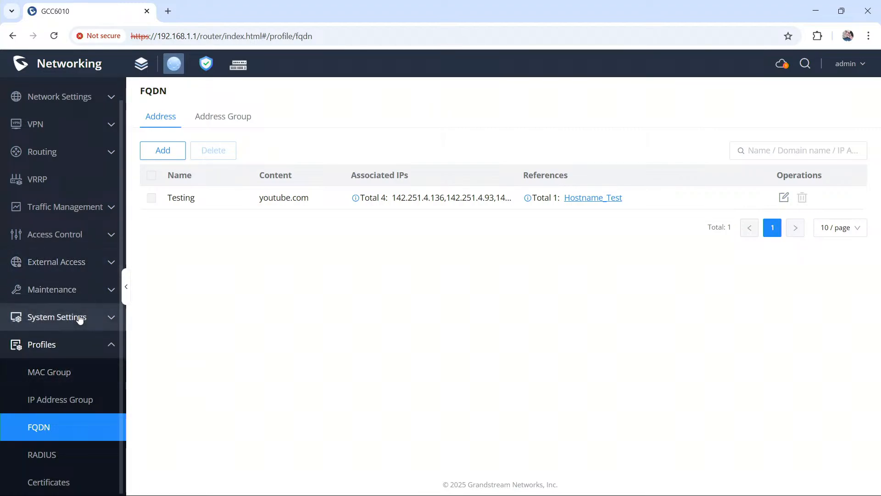
Step: Reopen the Test port forwarding rule for editing and check which groups its source address offers
scroll(79, 296, up, 1)
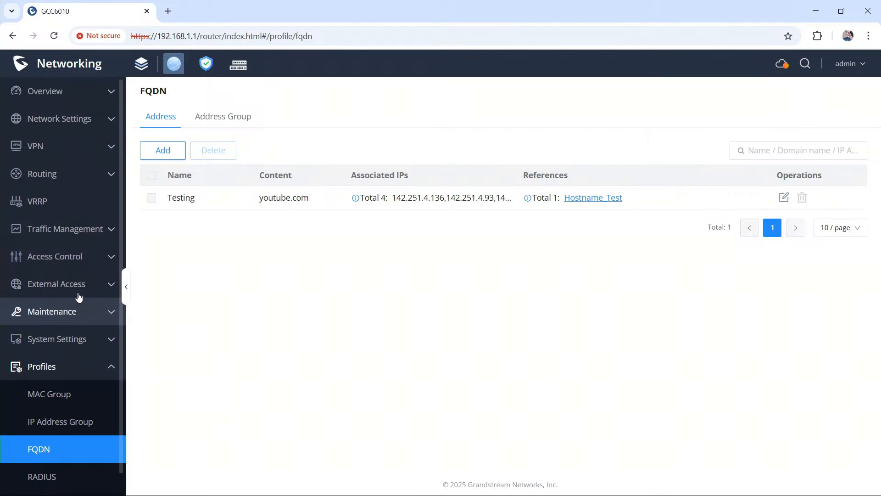
click(77, 284)
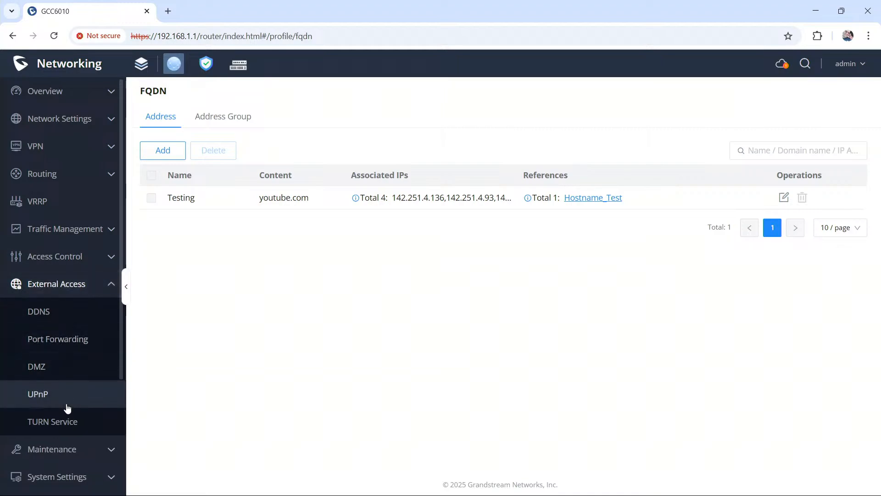
click(68, 339)
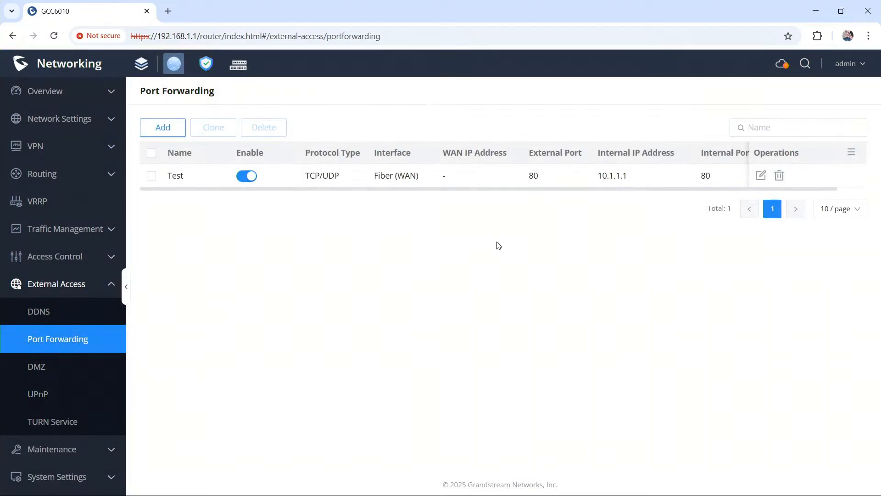
click(761, 176)
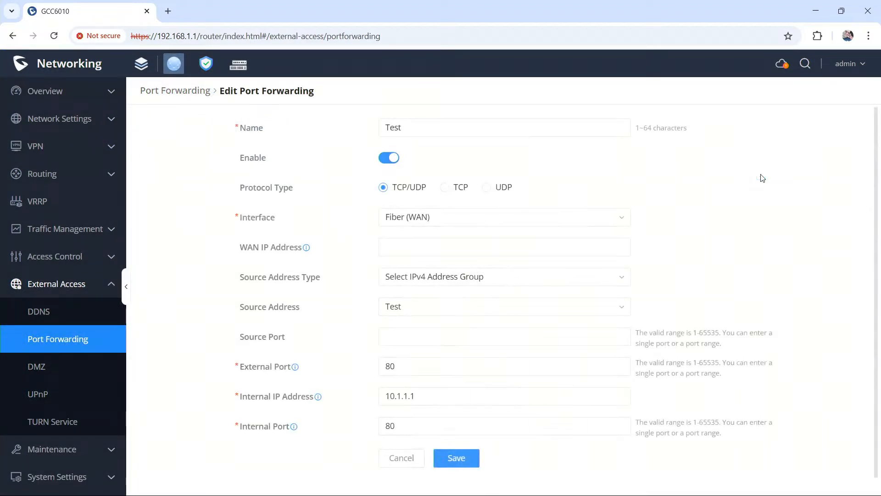
click(447, 307)
click(447, 306)
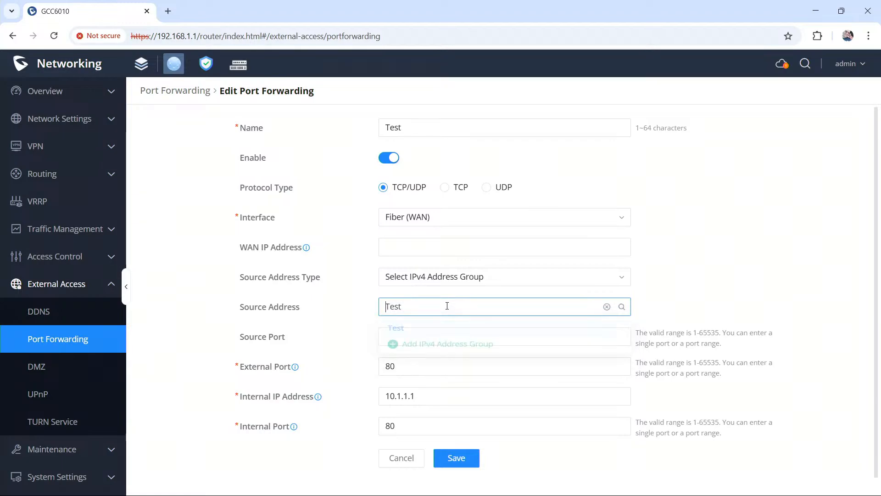
Step: Review the Test rule's internal IP address and the available WAN IP address options without choosing one
scroll(329, 377, down, 1)
click(463, 383)
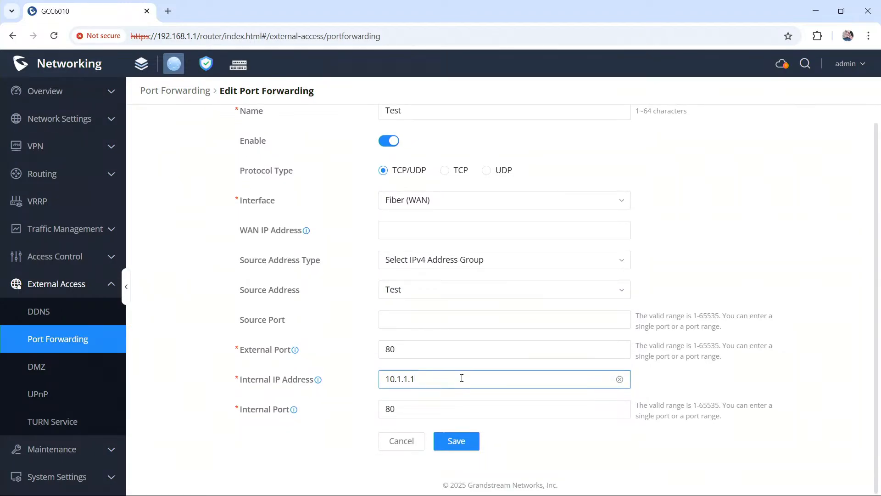
scroll(462, 378, up, 1)
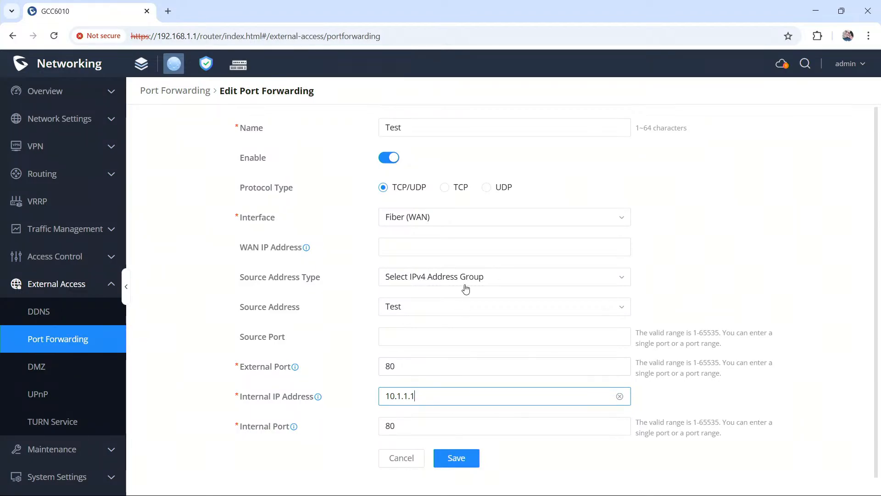
click(459, 248)
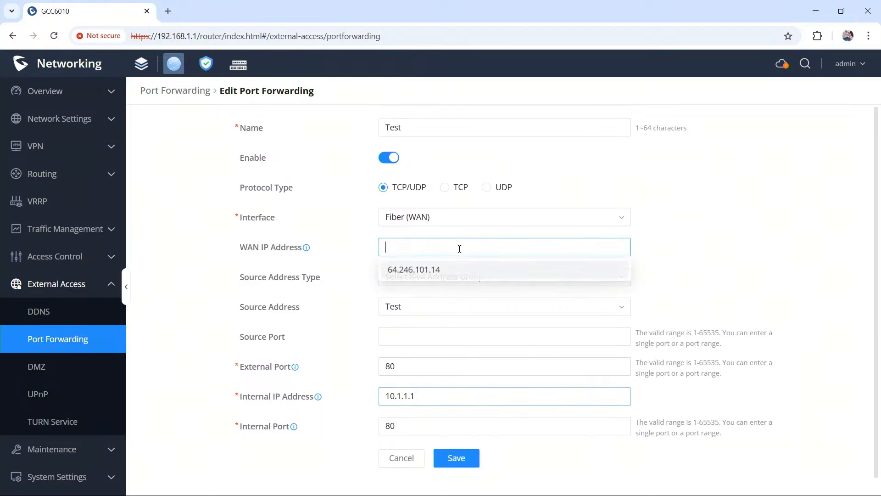
click(636, 227)
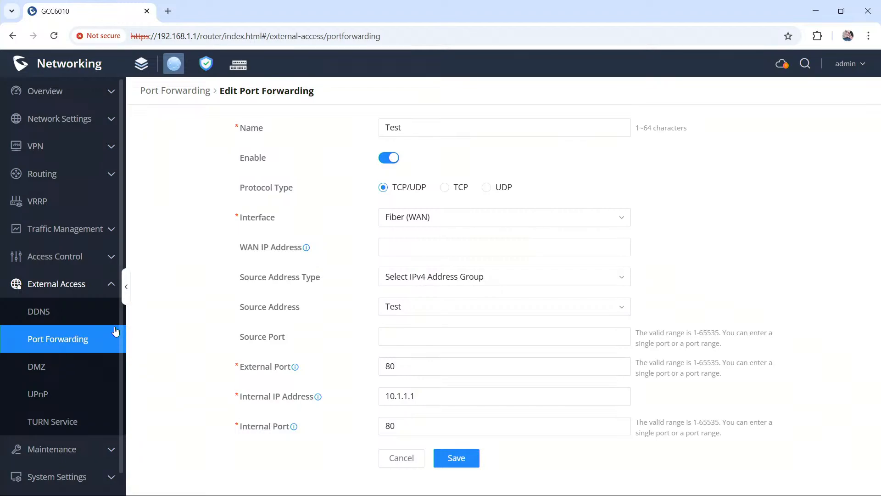
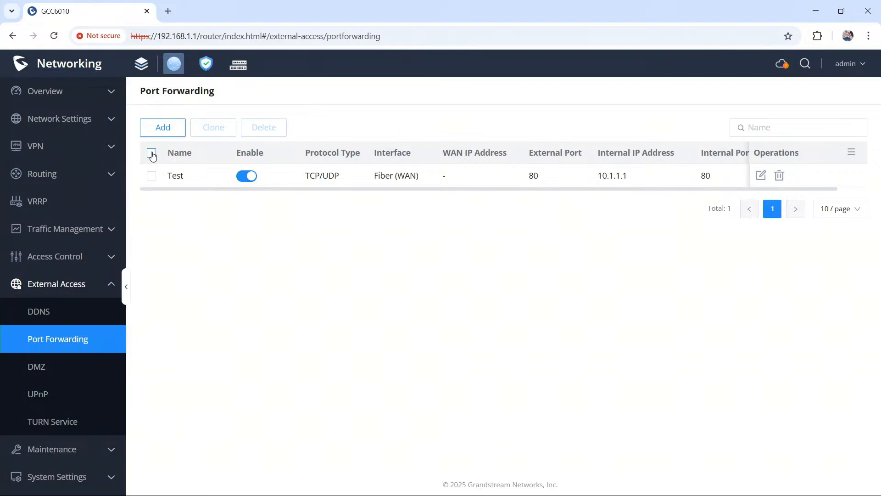
Step: Clone the Test port forwarding rule
click(151, 176)
click(215, 128)
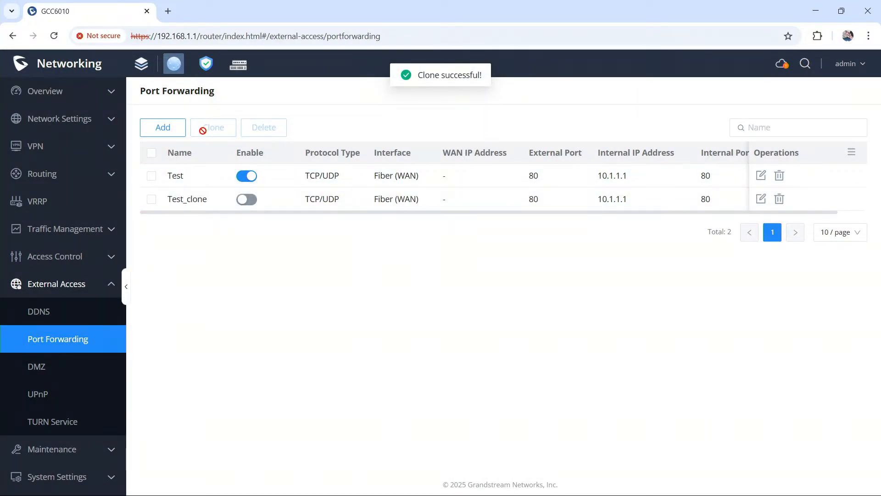
Step: From the original Test rule's source address, add an IPv4 address group containing Quad and Google, with a person's first name as group name
click(760, 176)
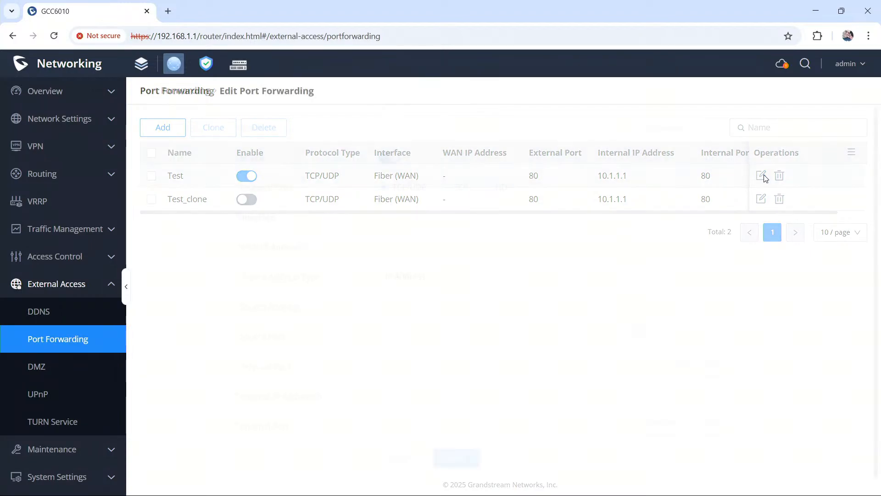
click(436, 308)
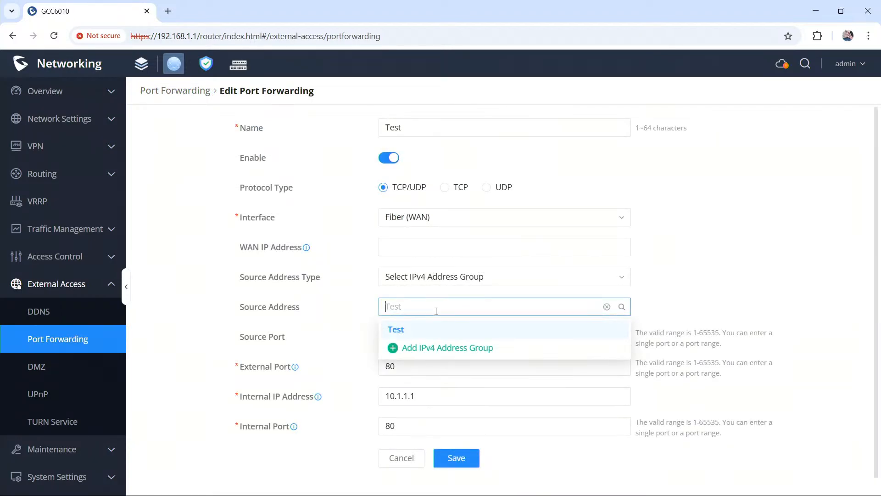
click(436, 281)
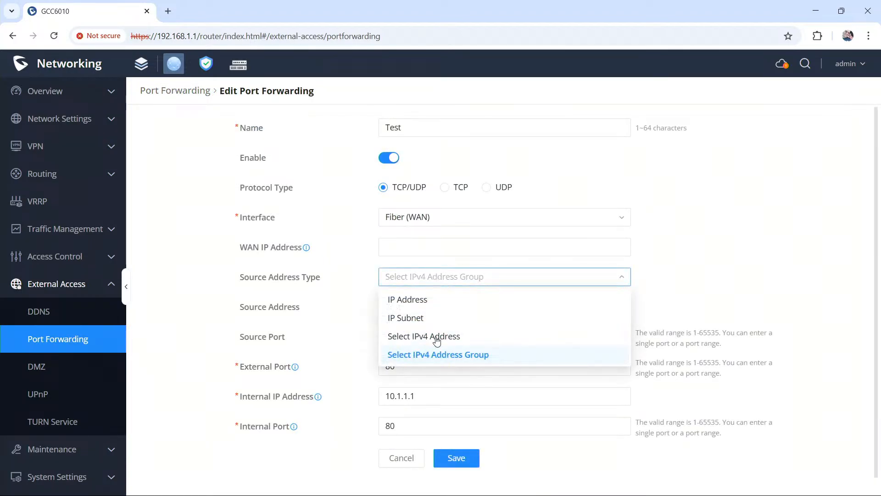
click(443, 361)
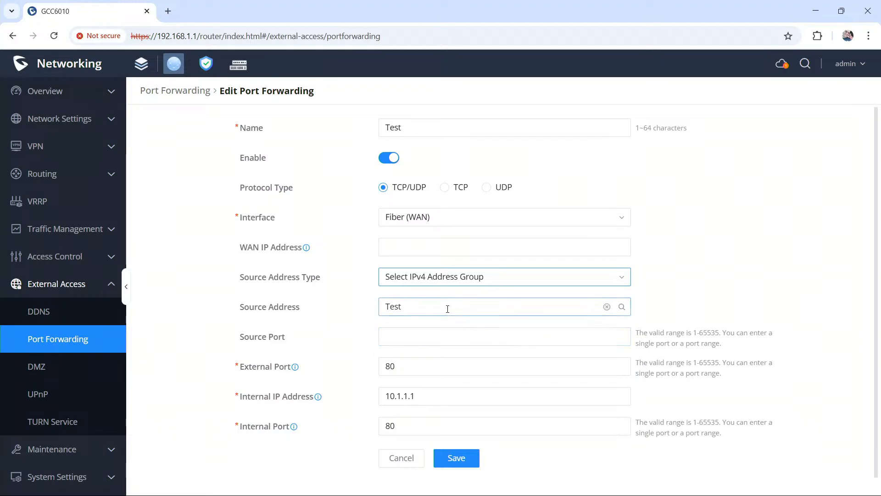
click(449, 307)
click(450, 350)
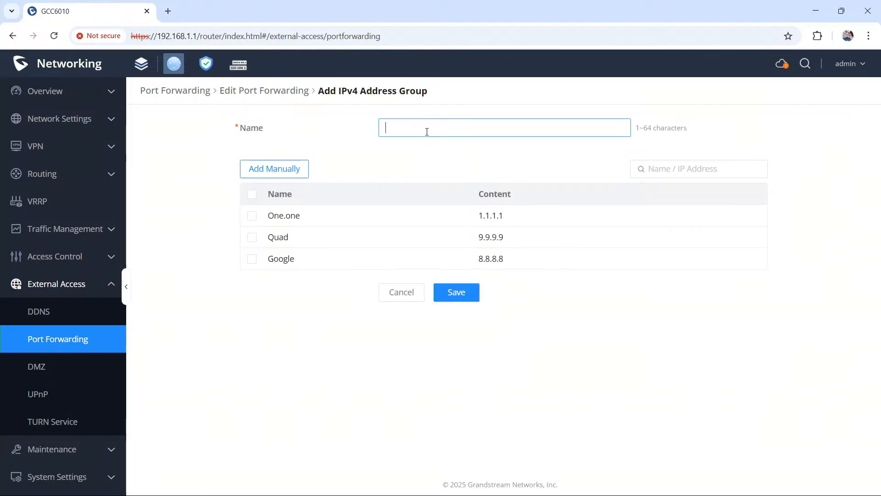
text(Tony)
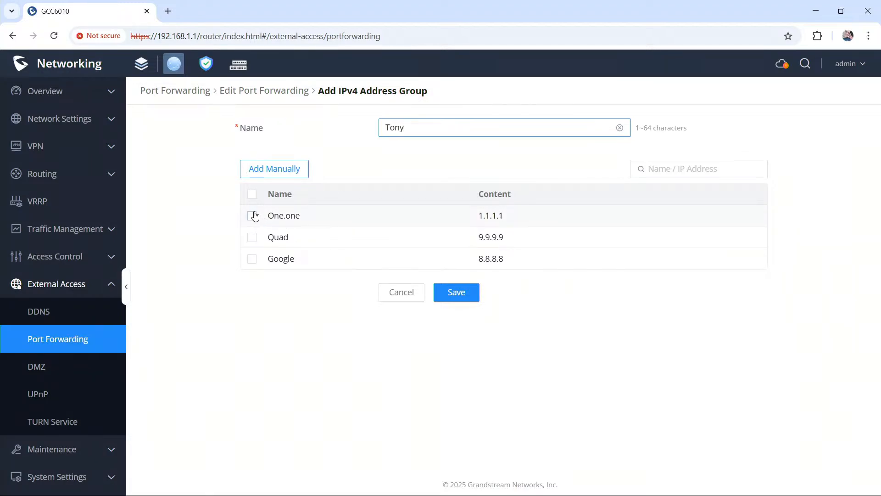
click(252, 237)
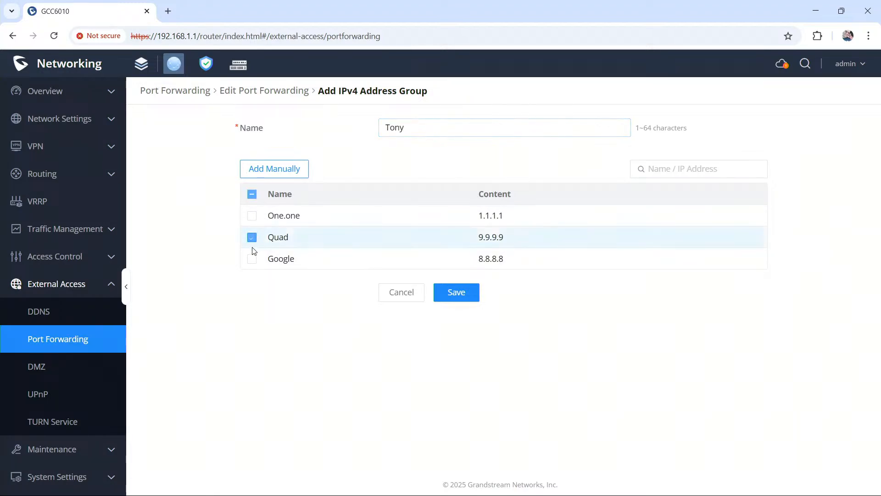
click(252, 258)
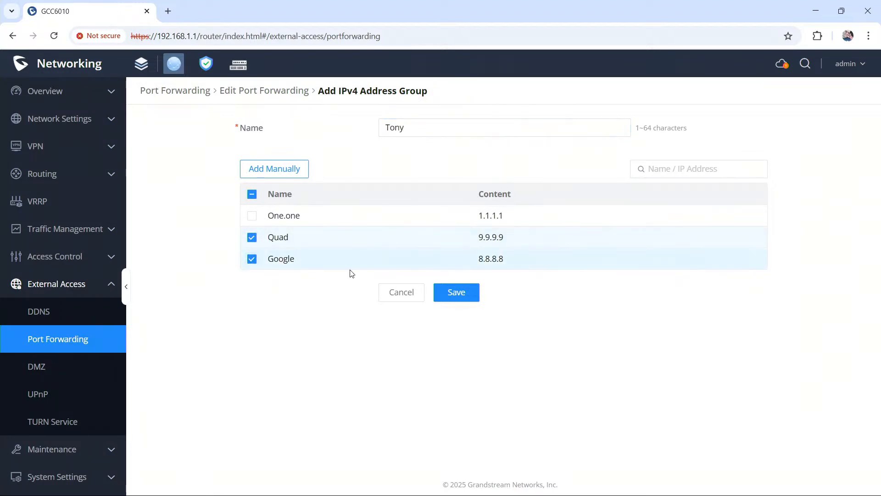
click(464, 294)
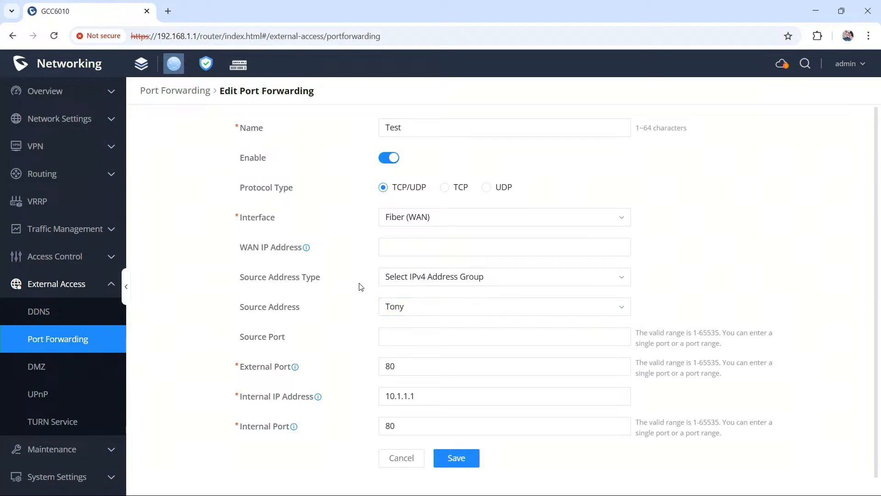
Step: Review in the IP address group profiles which groups reference the One.one, Quad and Google IPv4 addresses
scroll(47, 320, down, 1)
scroll(46, 319, down, 1)
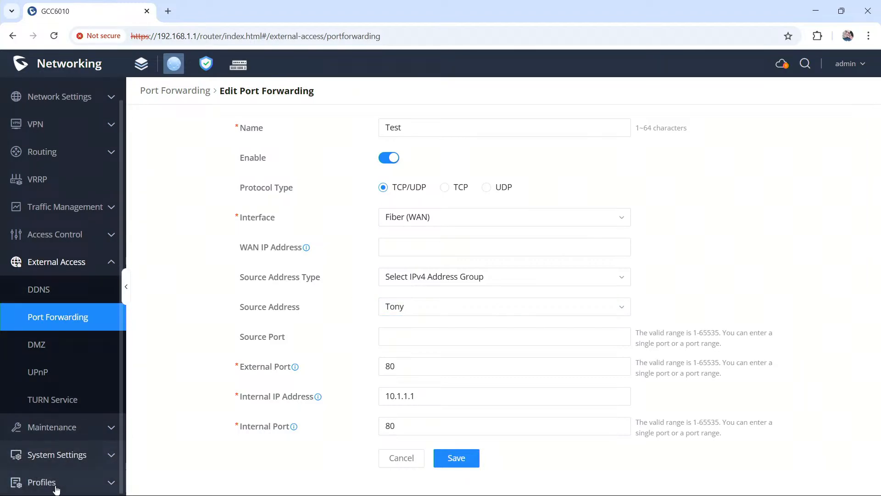
click(54, 482)
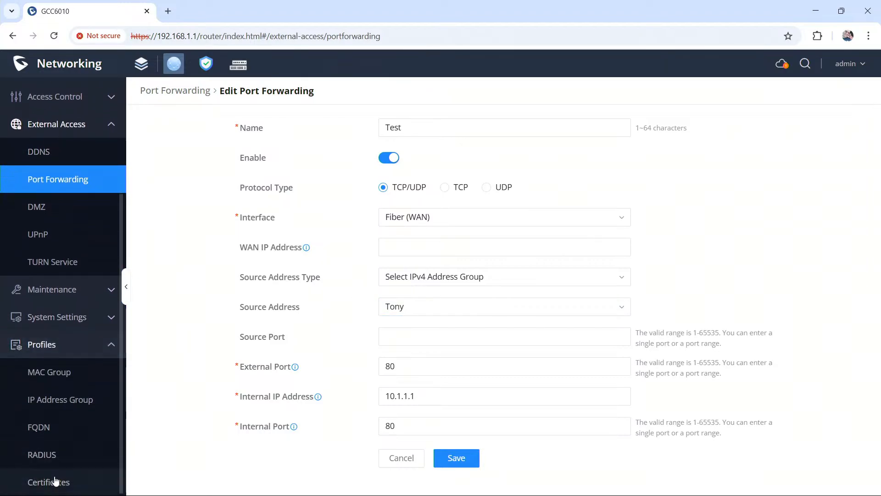
click(63, 401)
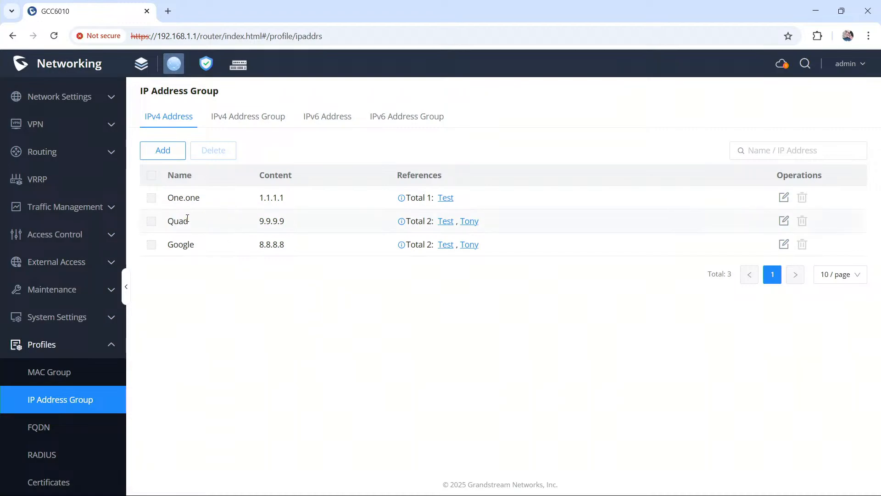
drag(168, 224, 296, 227)
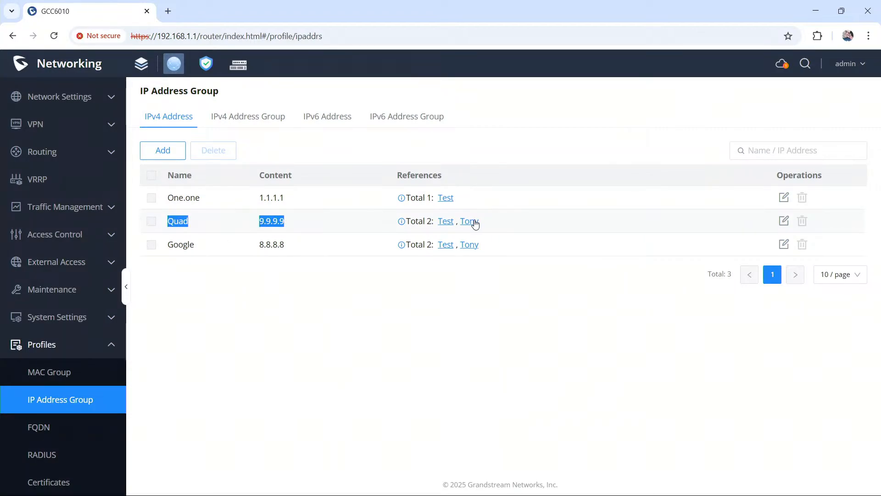
click(181, 242)
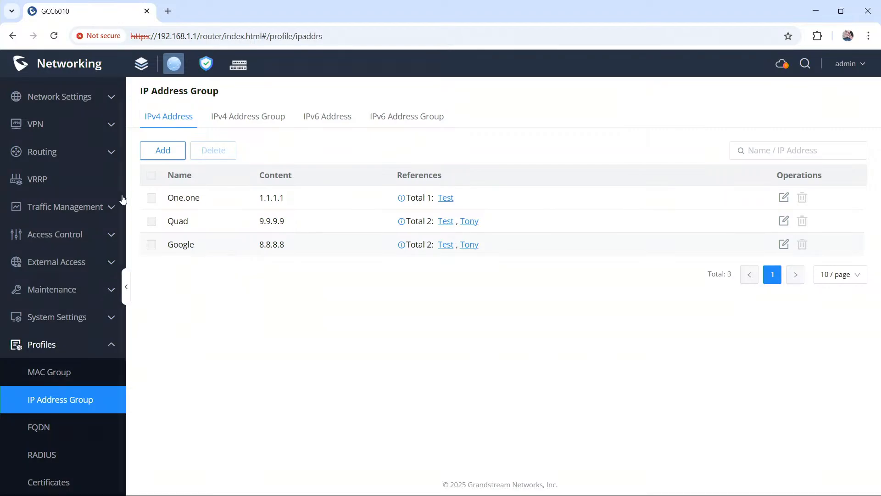
drag(137, 198, 201, 198)
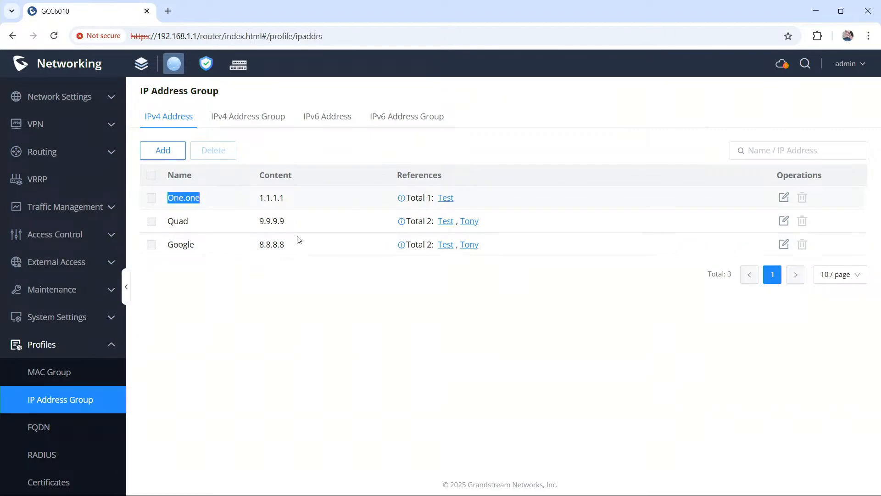
Step: Add a new FQDN address named Facebook for facebook.com from within the Hostname_Test address group
click(59, 428)
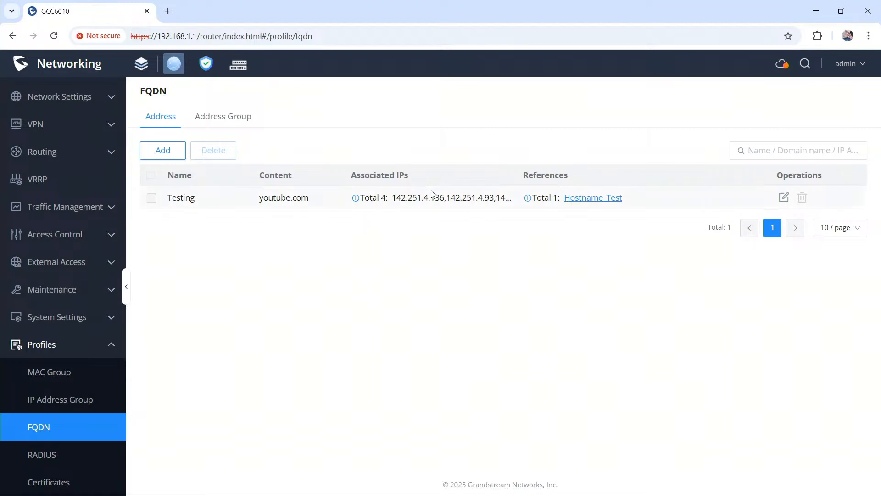
click(230, 119)
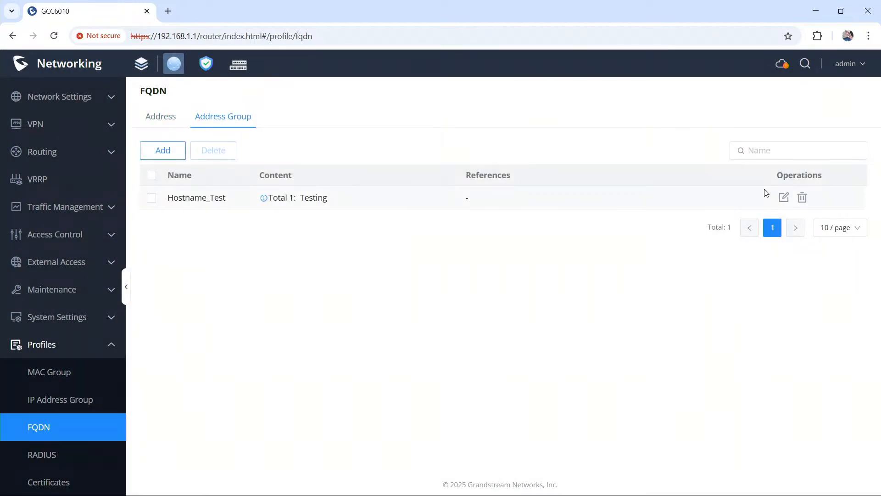
click(784, 199)
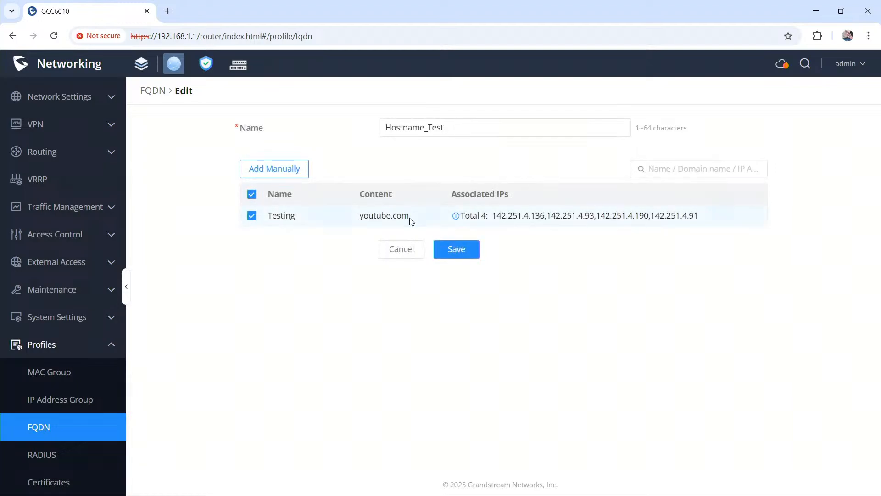
click(277, 171)
click(453, 132)
text(Face)
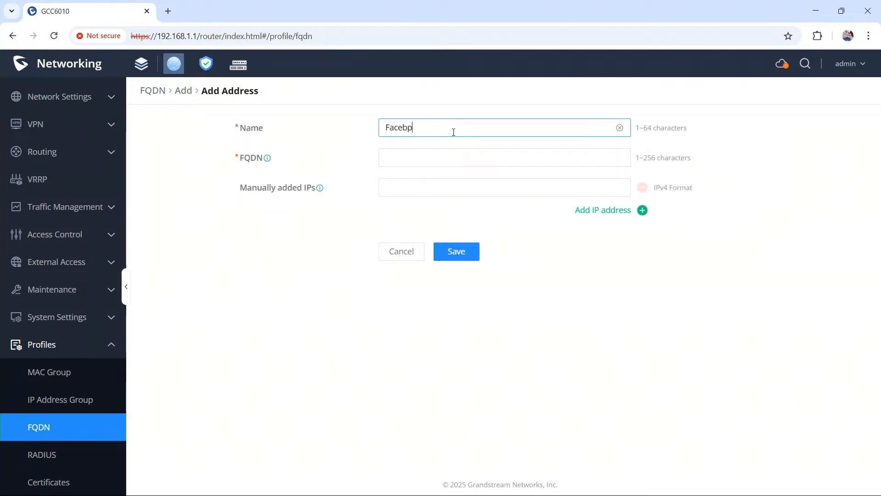
text(bp)
key(BackSpace)
text(ok)
key(Tab)
text(facebo)
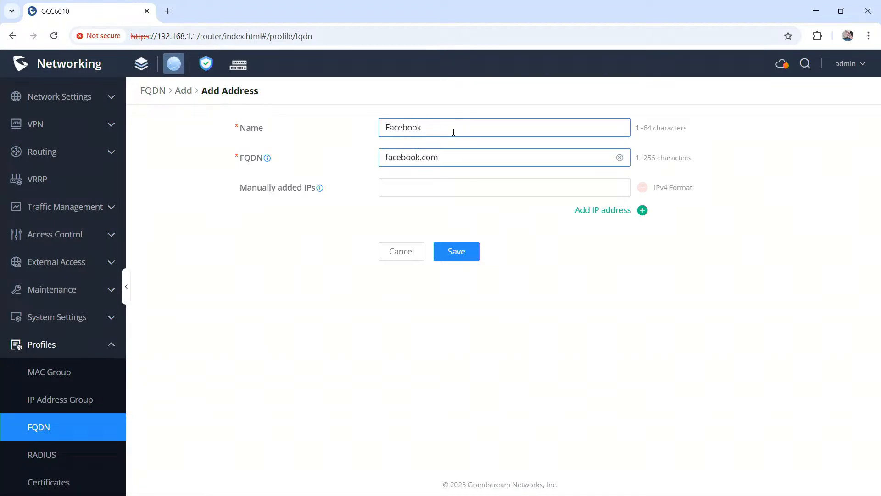
click(472, 251)
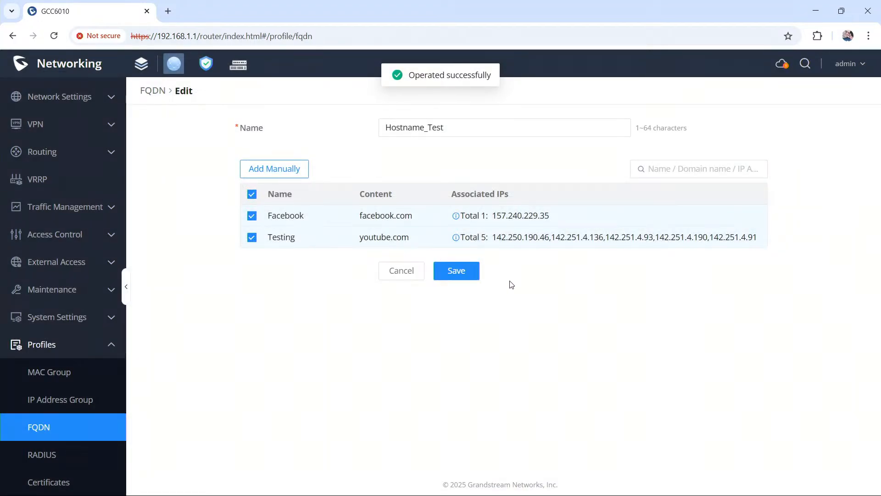
Step: Save the Hostname_Test group with Facebook and Testing included, and review the references in the FQDN address list
drag(492, 215, 572, 214)
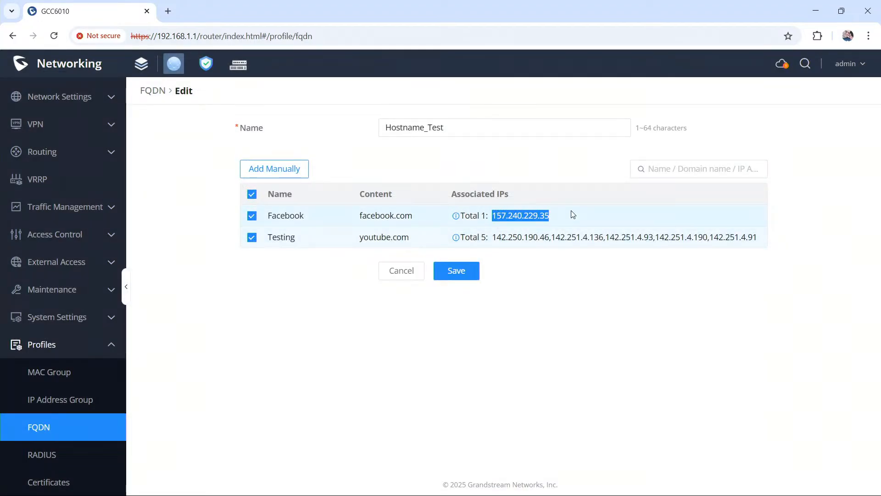
click(572, 213)
click(454, 271)
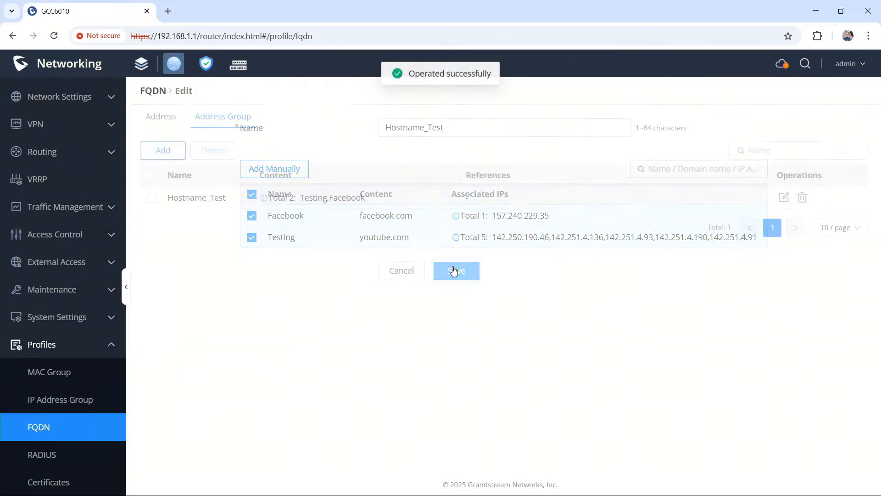
click(162, 118)
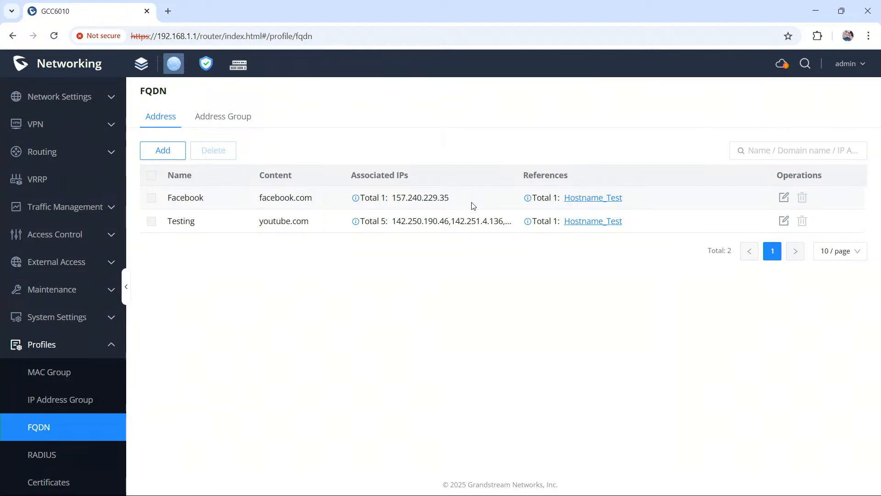
Step: Check which source address types the firewall's WAN1_Allow-Ping inbound traffic rule offers, and leave the rule without changing it
click(207, 67)
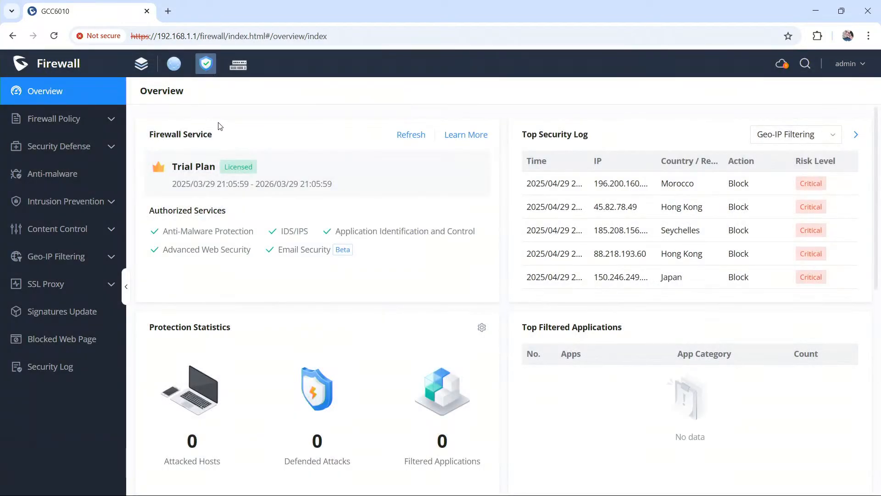
click(47, 120)
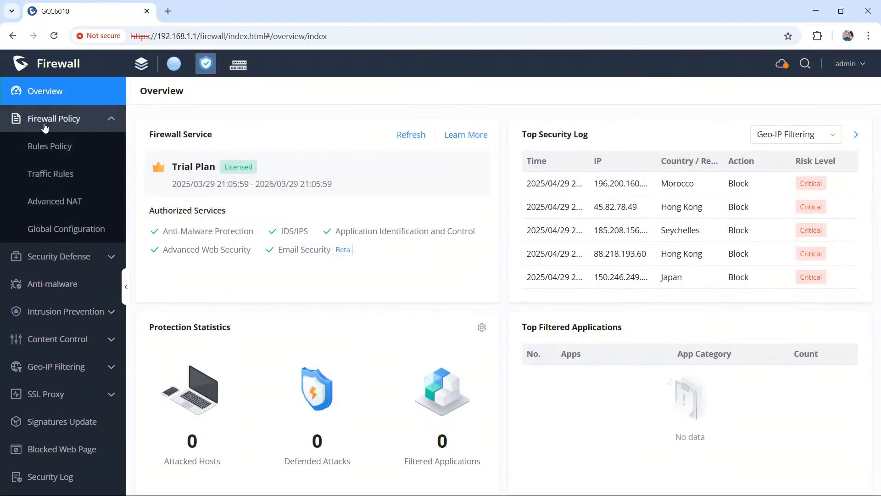
click(65, 177)
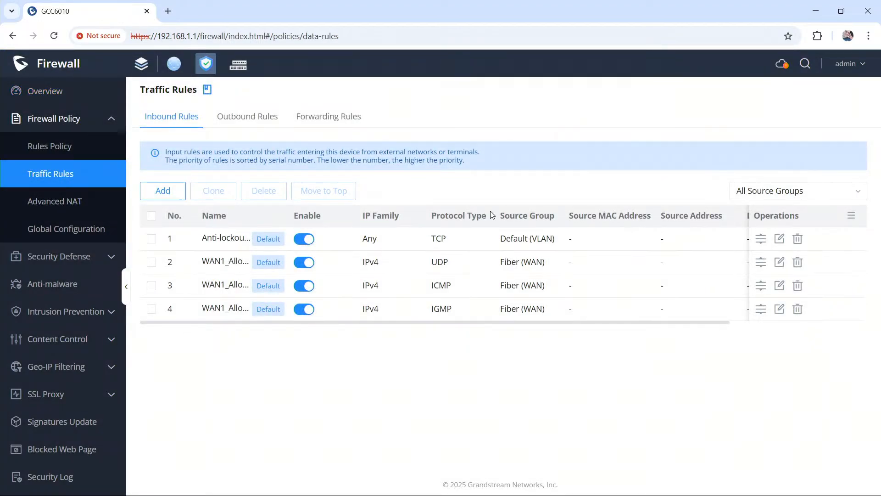
click(780, 287)
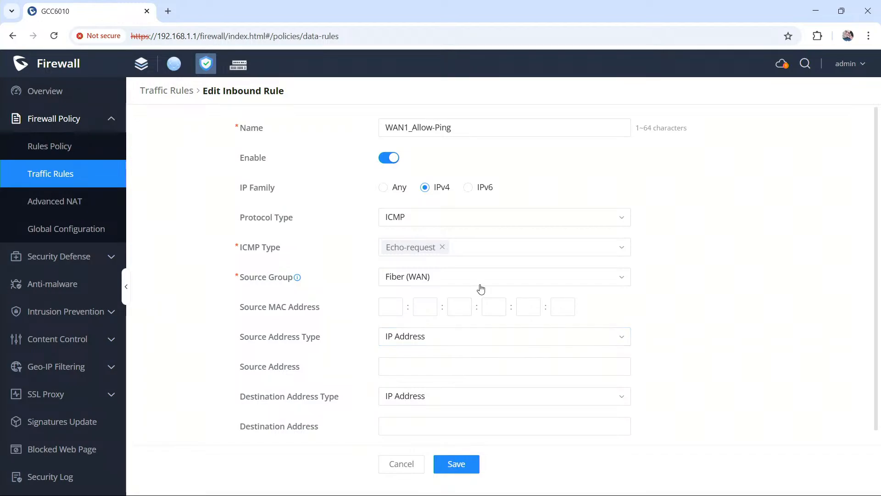
click(459, 340)
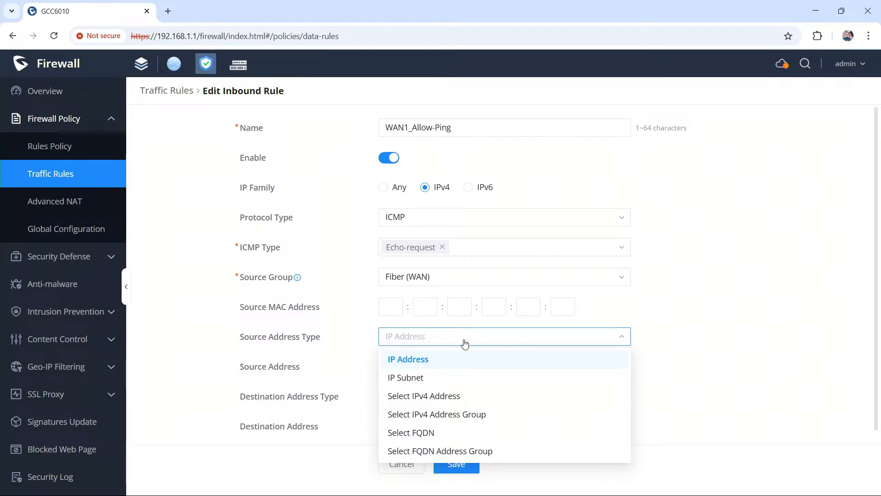
click(260, 341)
click(54, 169)
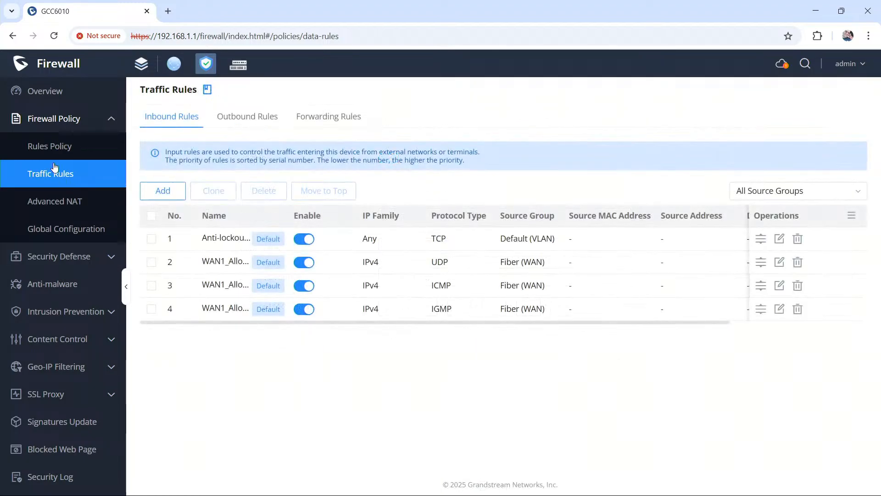
Step: Start a new inbound traffic rule and name it test_inbound
click(160, 191)
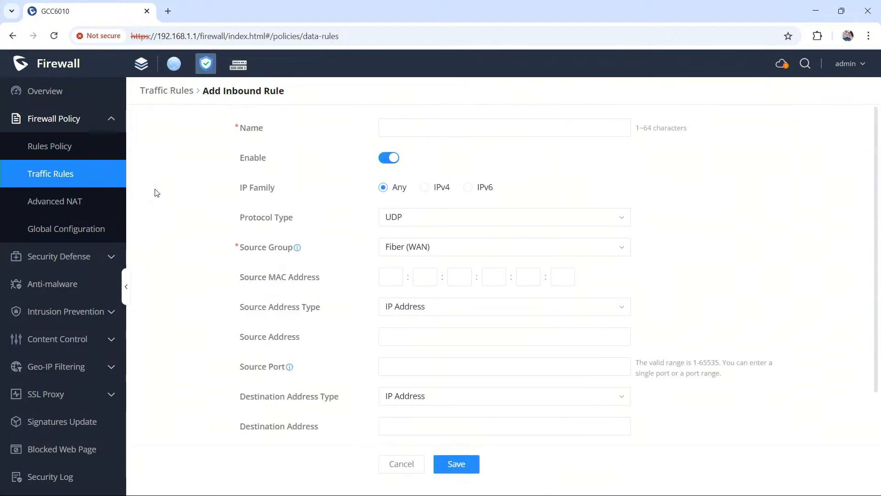
click(435, 128)
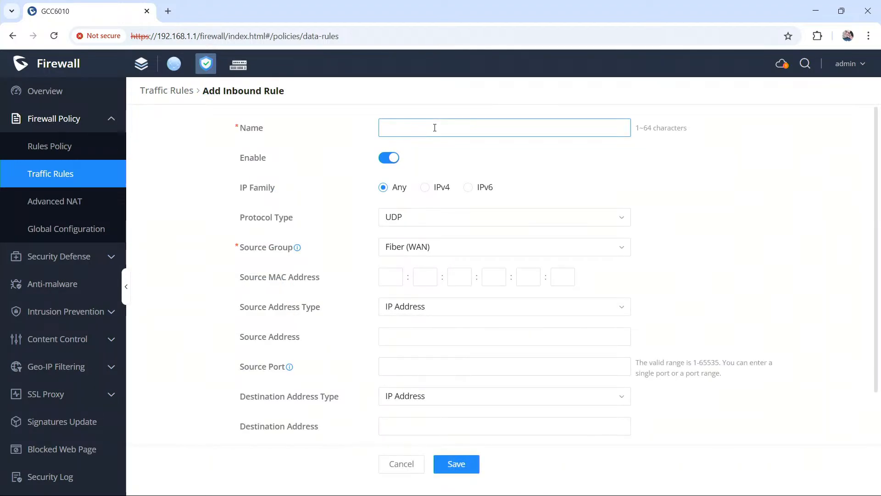
text(test_inc)
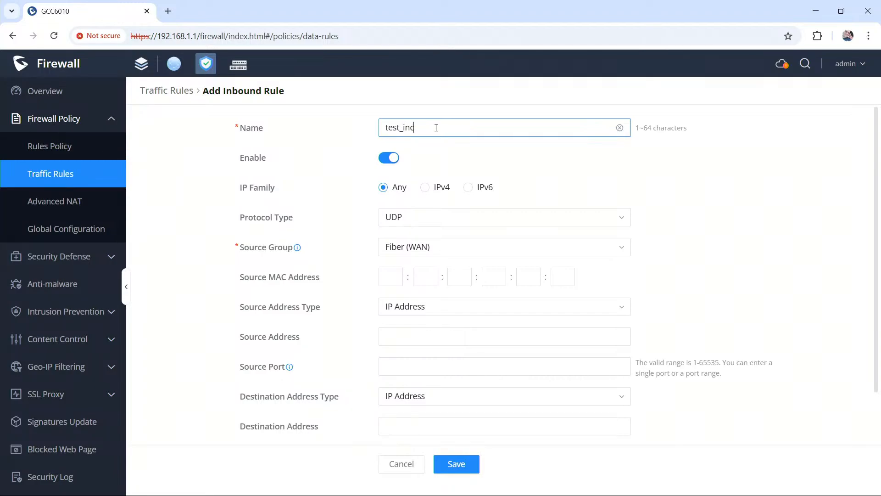
key(BackSpace)
text(bound)
Step: Set the inbound rule's source address type to Select FQDN Address Group and choose Hostname_Test as the source address
click(452, 336)
click(449, 308)
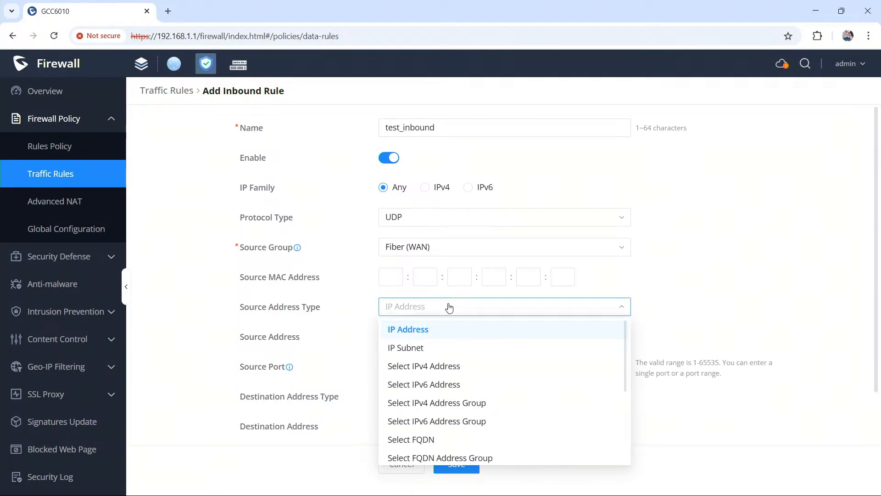
scroll(491, 370, down, 3)
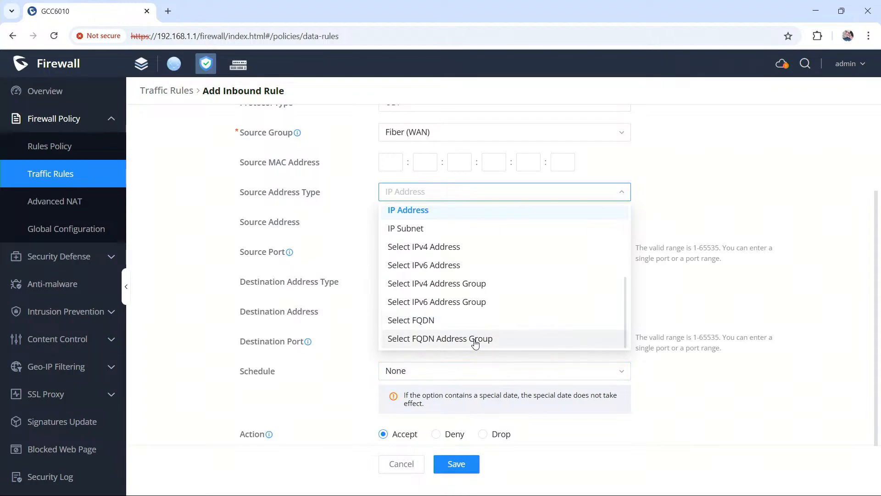
click(475, 340)
click(524, 222)
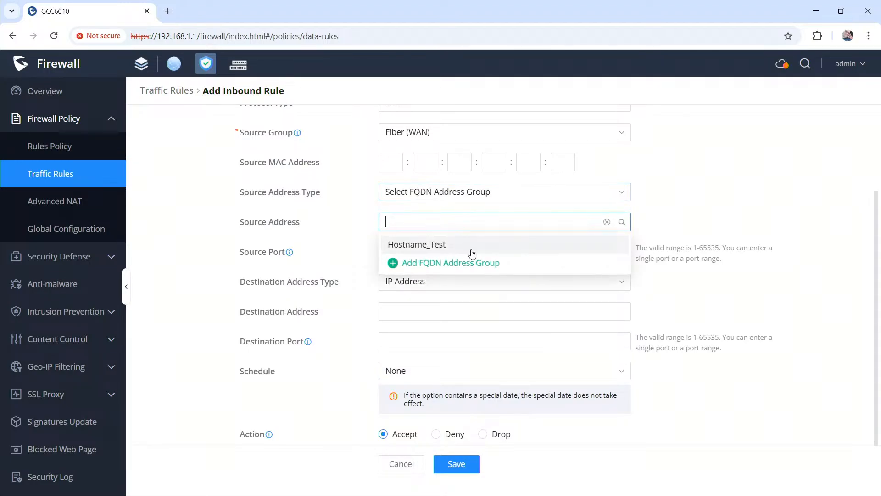
click(449, 247)
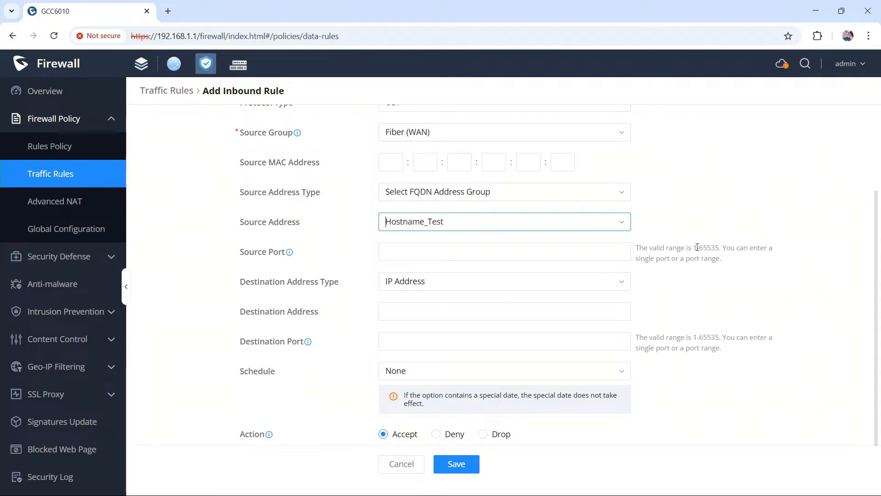
Step: Check which destination address types the new inbound rule offers and review its remaining fields
scroll(521, 282, up, 1)
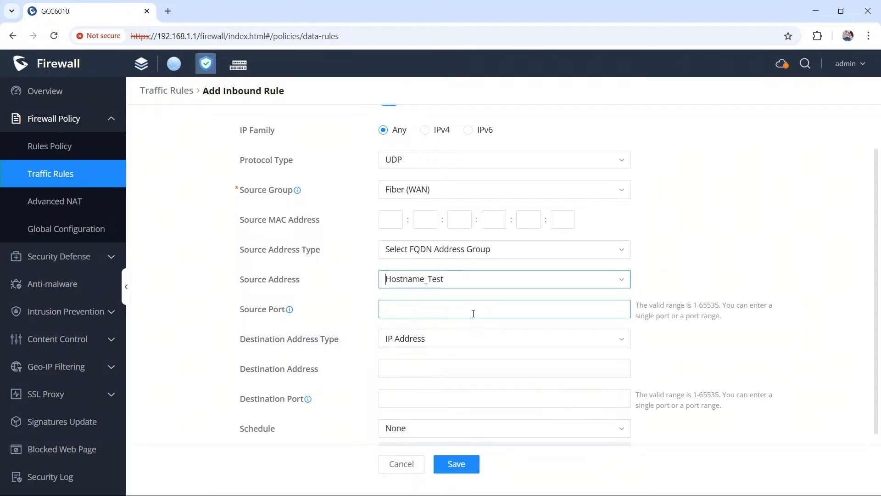
click(478, 341)
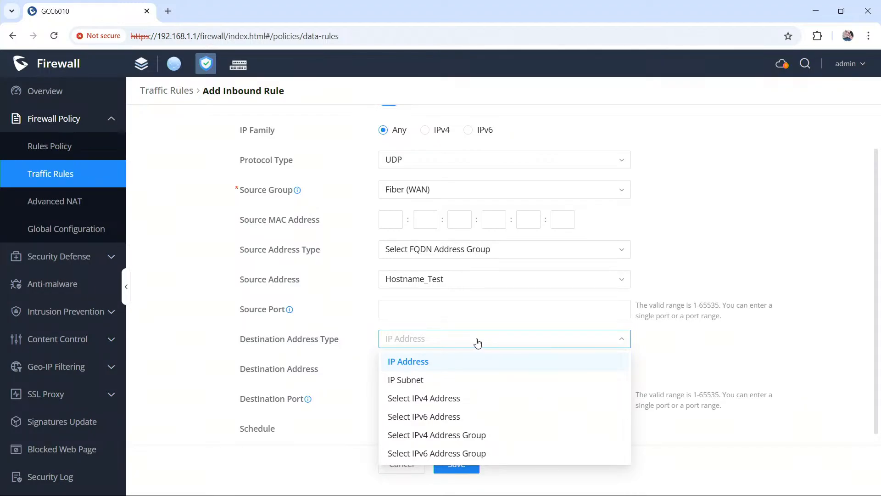
click(478, 342)
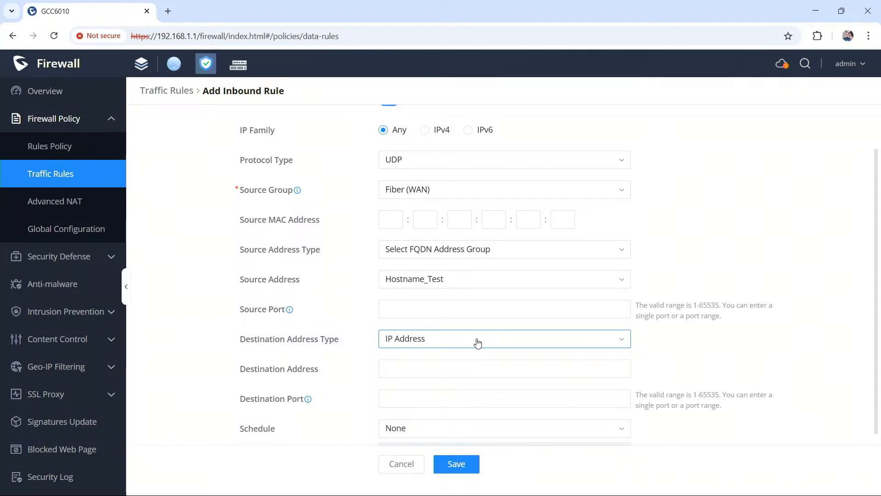
scroll(478, 342, down, 3)
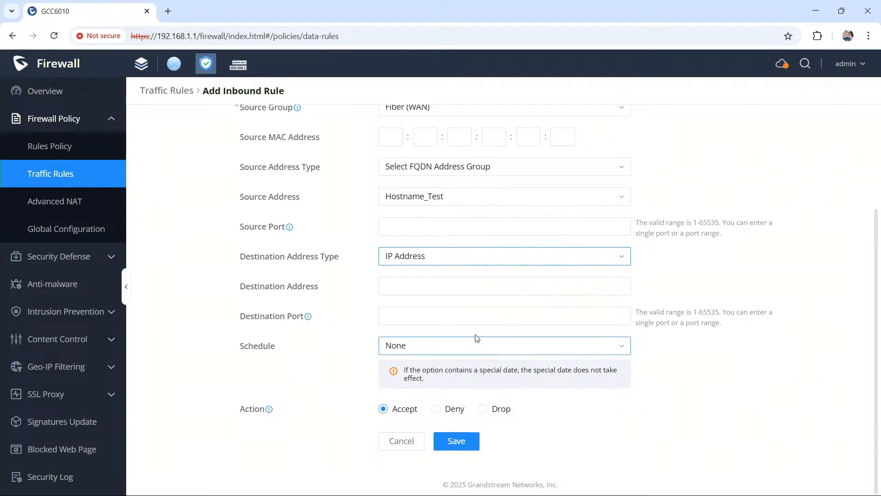
scroll(476, 339, up, 3)
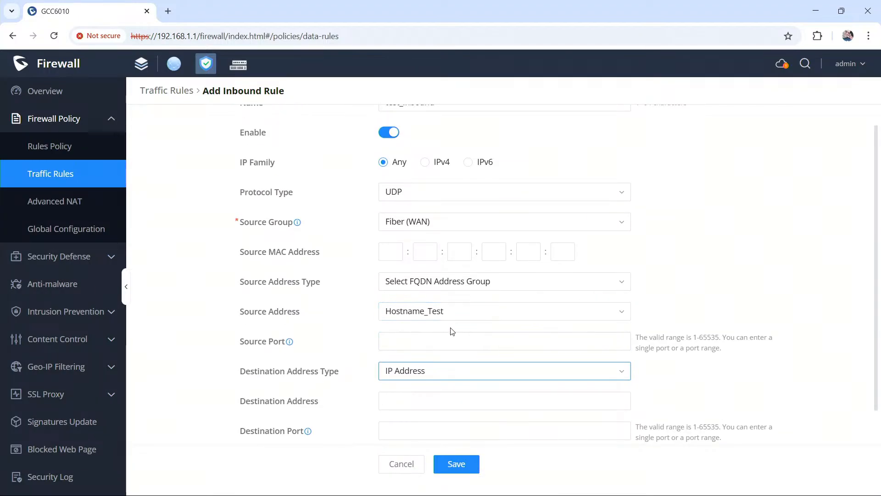
scroll(409, 342, down, 3)
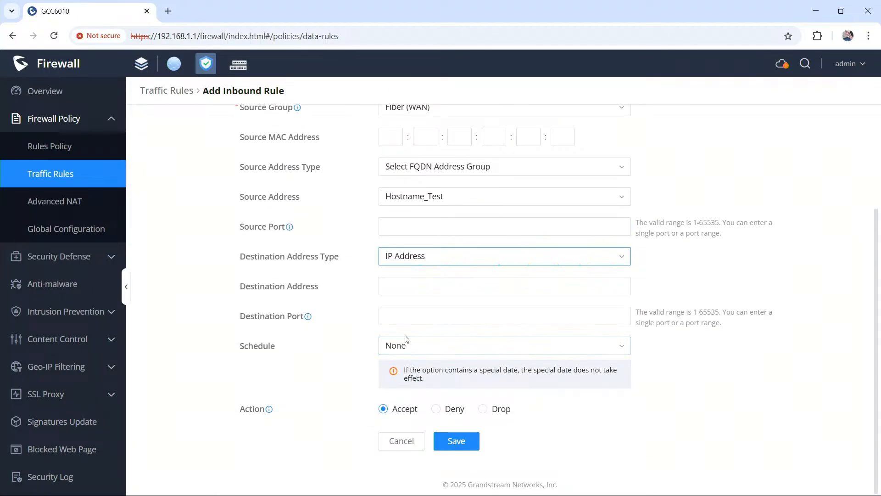
click(416, 258)
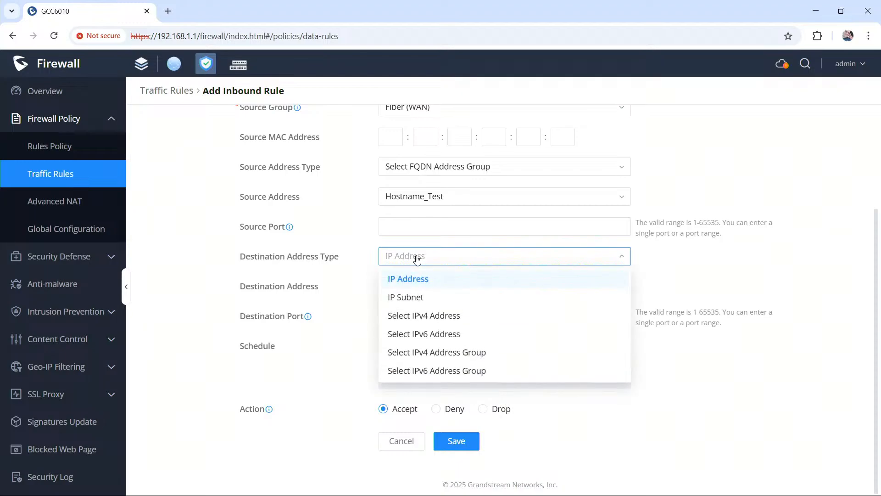
click(417, 258)
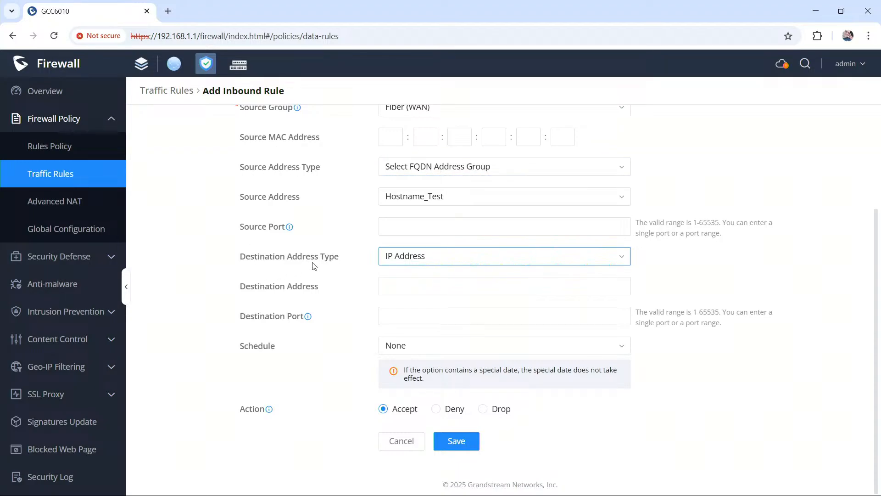
Step: Try IP Subnet as the inbound rule's destination address type, and return to the traffic rules list without saving the rule
click(452, 258)
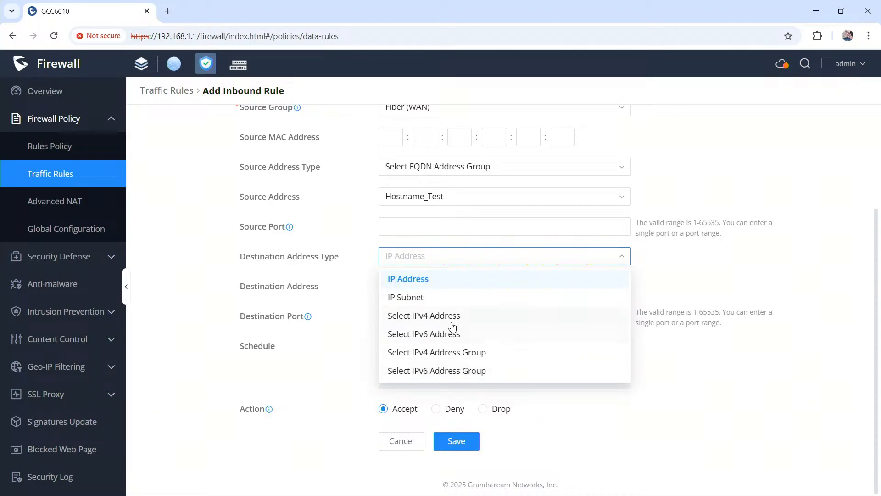
click(443, 298)
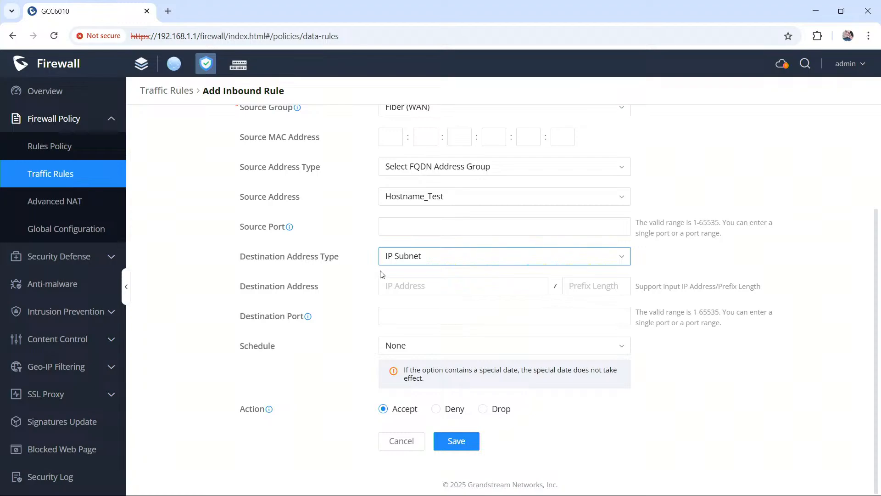
scroll(380, 274, up, 3)
scroll(380, 271, down, 4)
scroll(380, 267, up, 4)
scroll(377, 267, up, 1)
scroll(368, 276, down, 1)
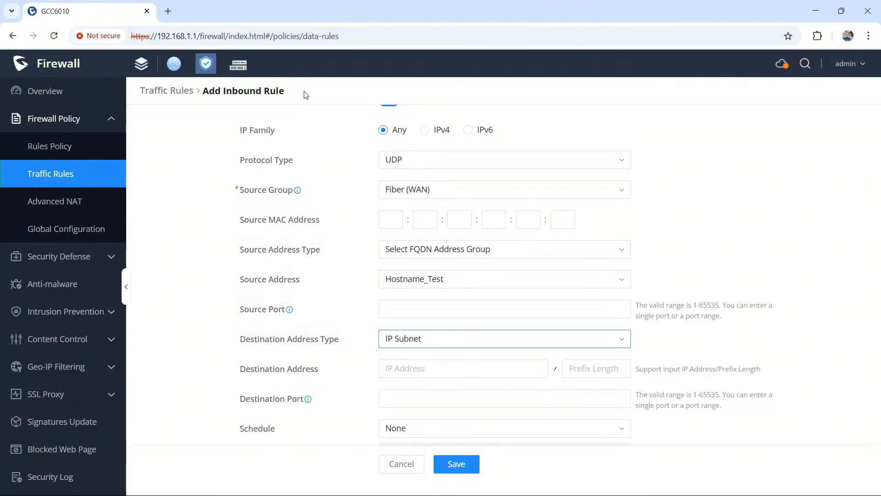
click(65, 176)
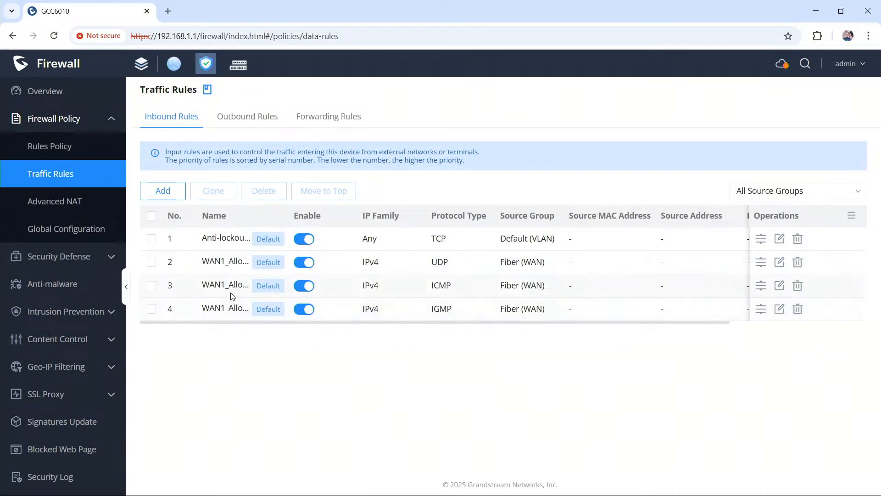
Step: Shrink the page to 67% to review the full names and actions of the inbound rules, and restore it to 100%
click(868, 36)
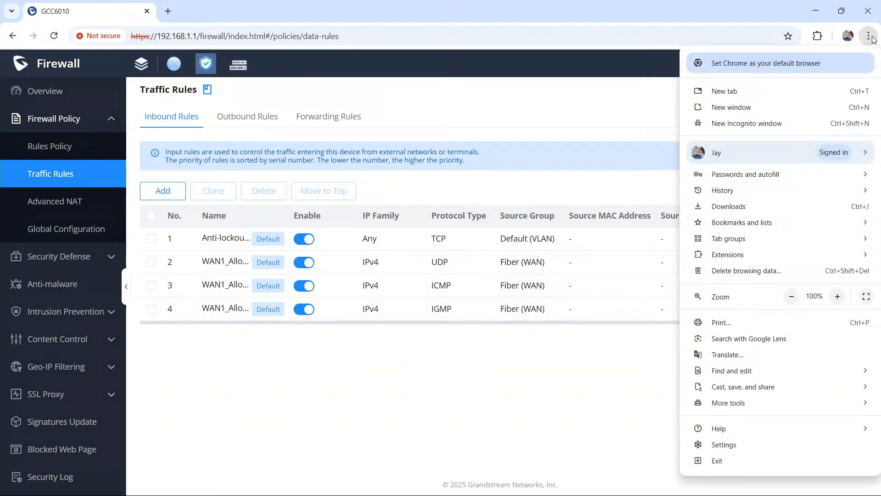
click(792, 297)
click(794, 298)
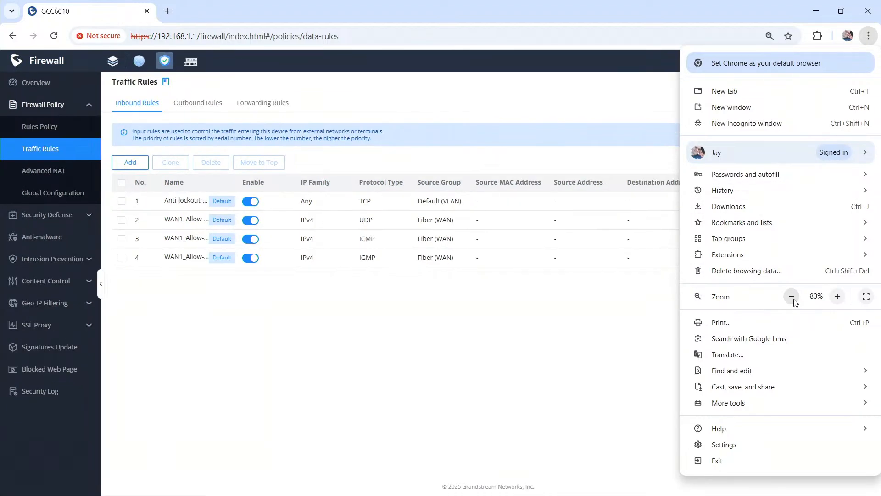
click(794, 300)
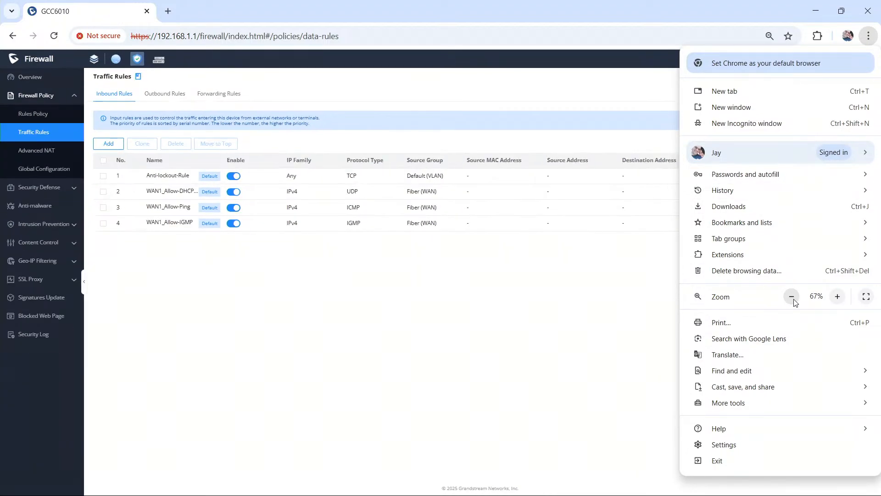
click(432, 222)
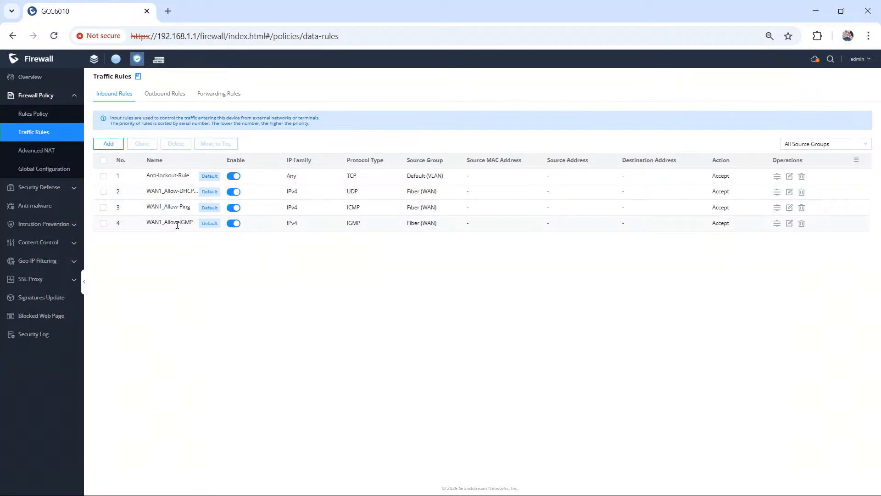
click(869, 35)
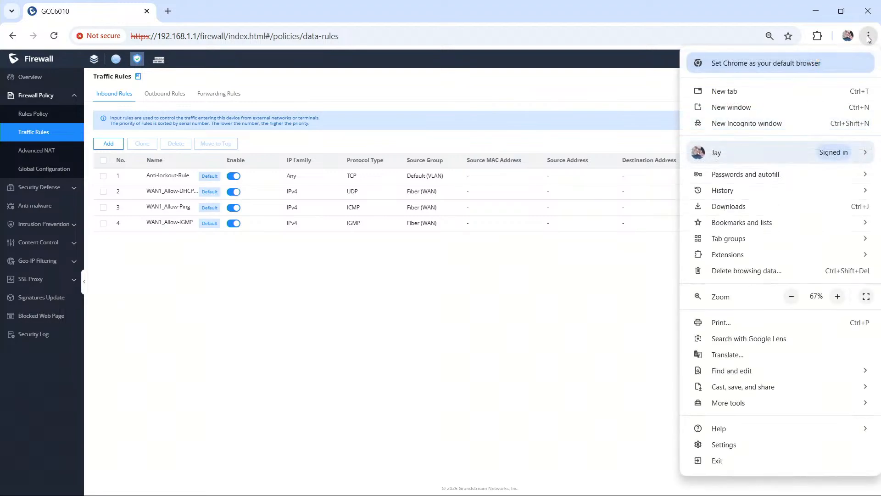
click(838, 296)
click(839, 296)
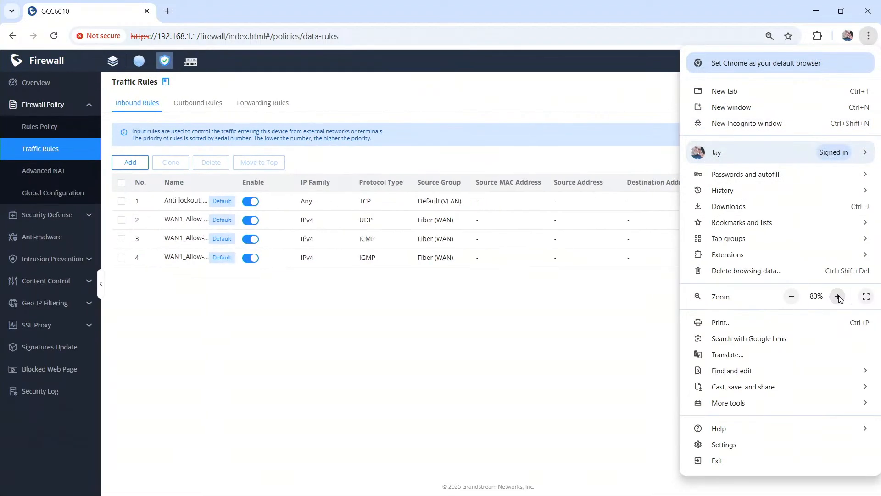
click(838, 296)
click(838, 296)
click(363, 345)
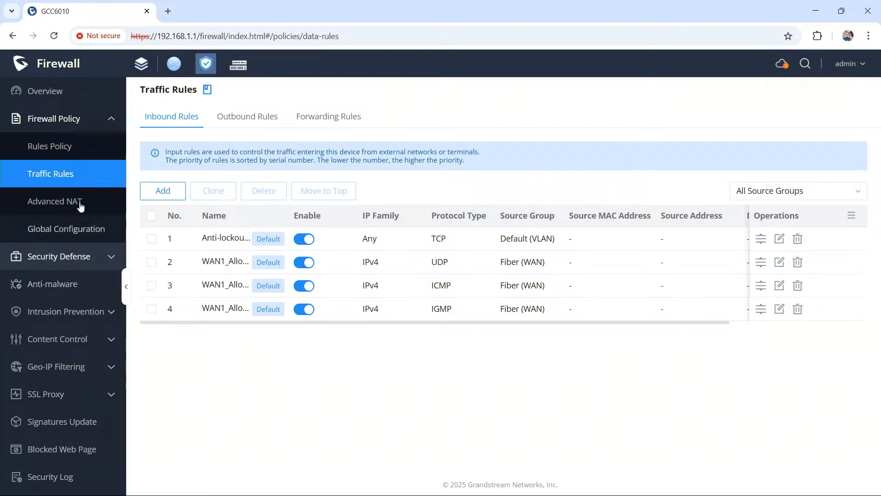
Step: Start a new forwarding rule with IP Subnet as the source address type and All as the protocol type
click(337, 121)
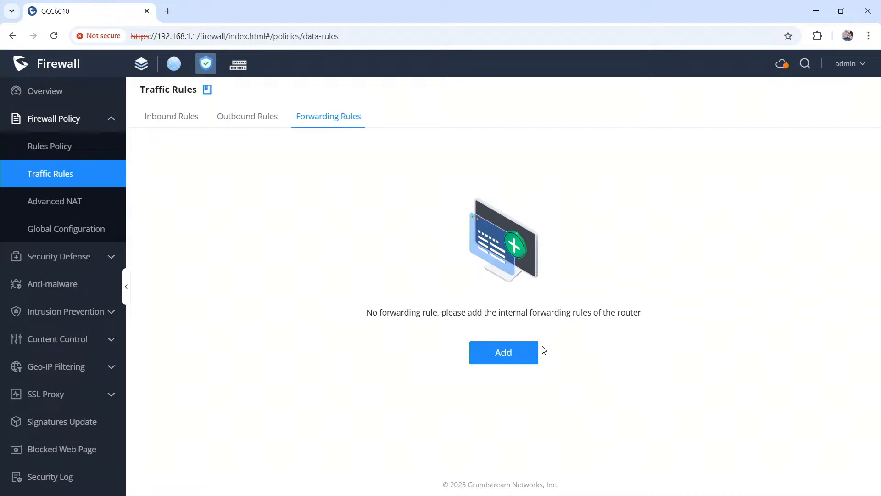
click(528, 352)
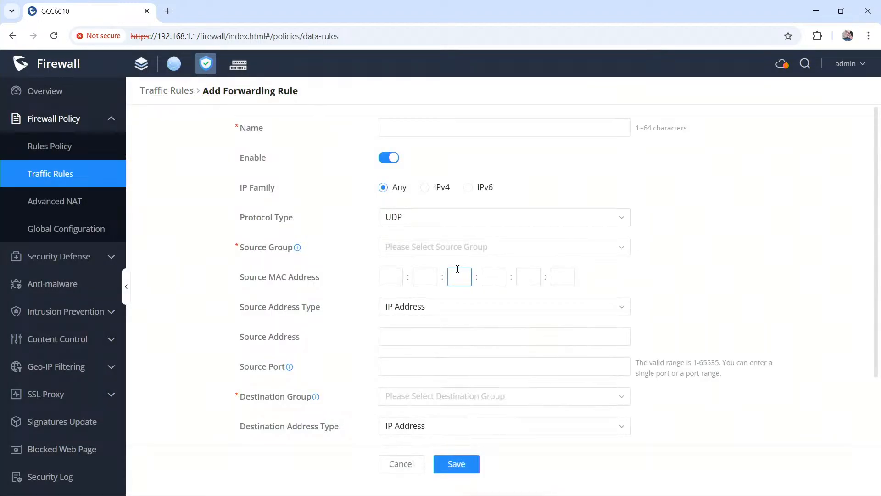
click(456, 308)
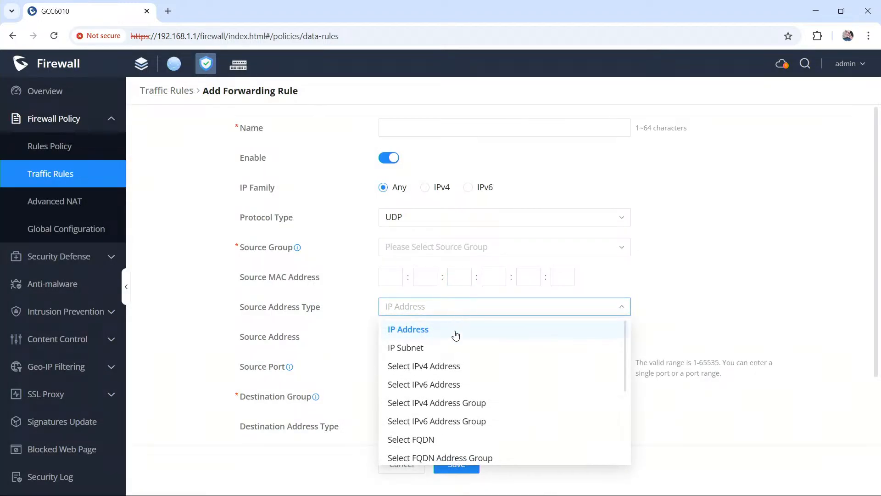
click(460, 348)
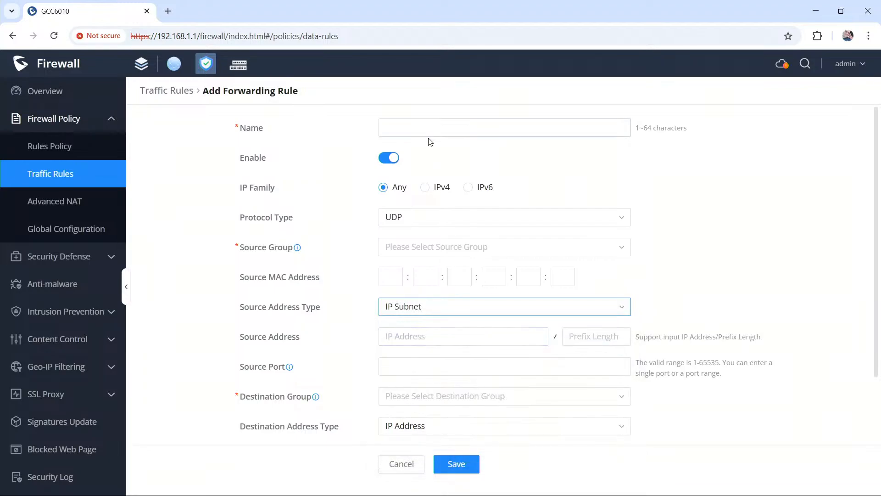
click(455, 217)
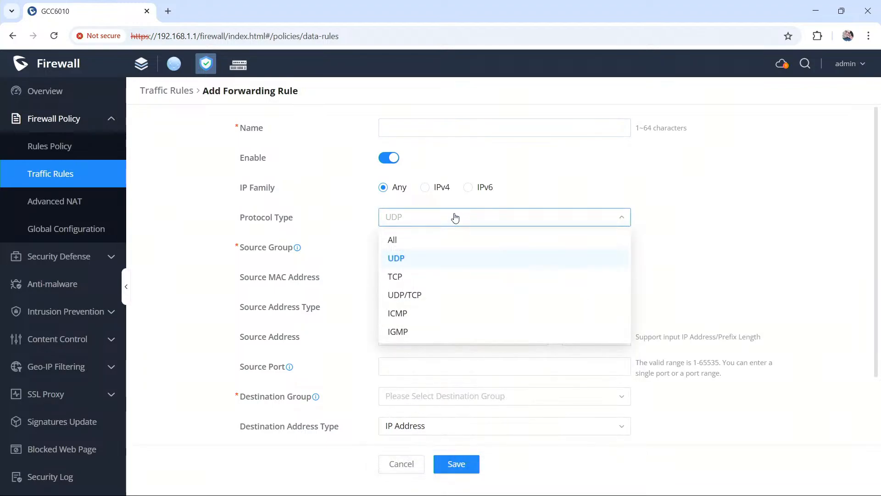
click(439, 241)
Step: Name the forwarding rule Block IOT and limit it to the IPv4 family with IOT (VLAN) as the source group
click(423, 125)
text(Block IOT)
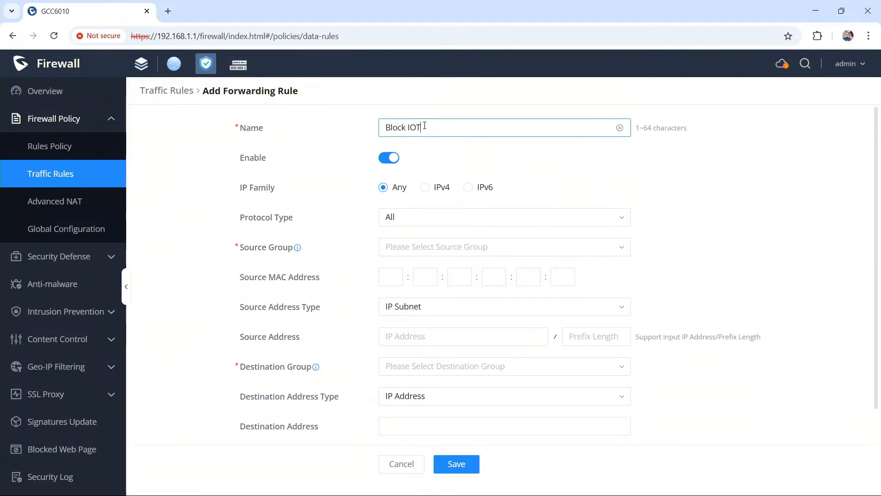
click(425, 187)
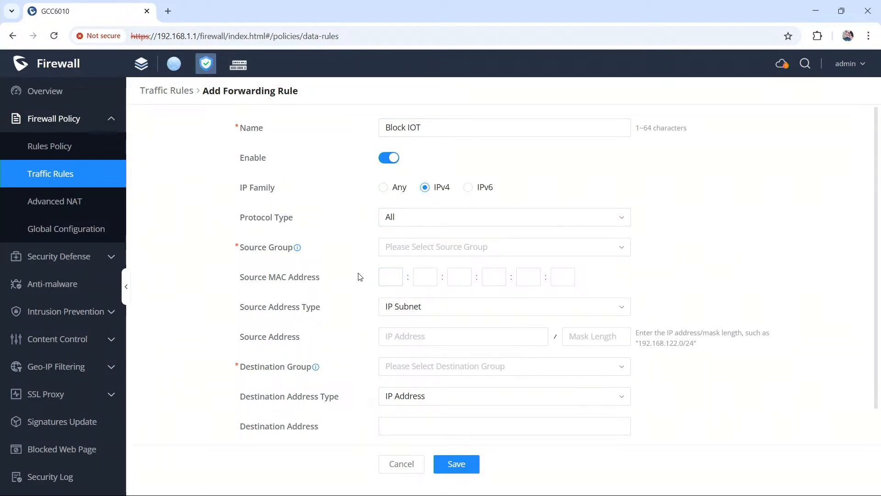
click(428, 251)
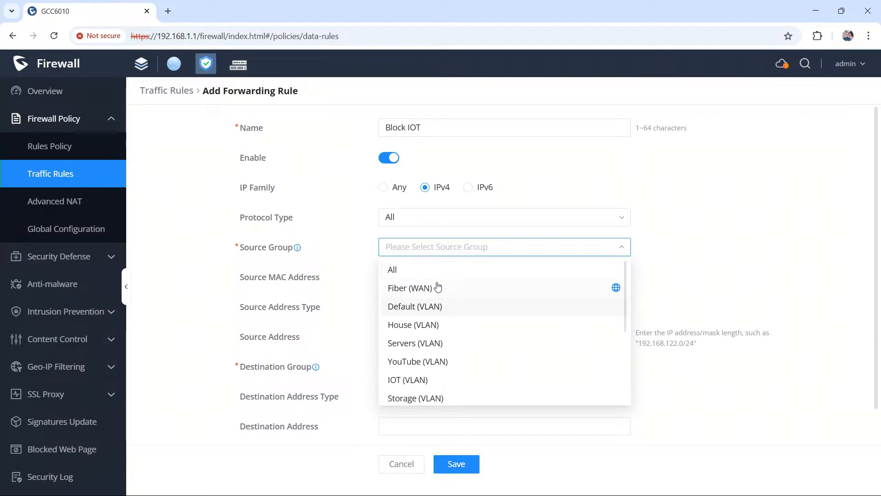
click(439, 386)
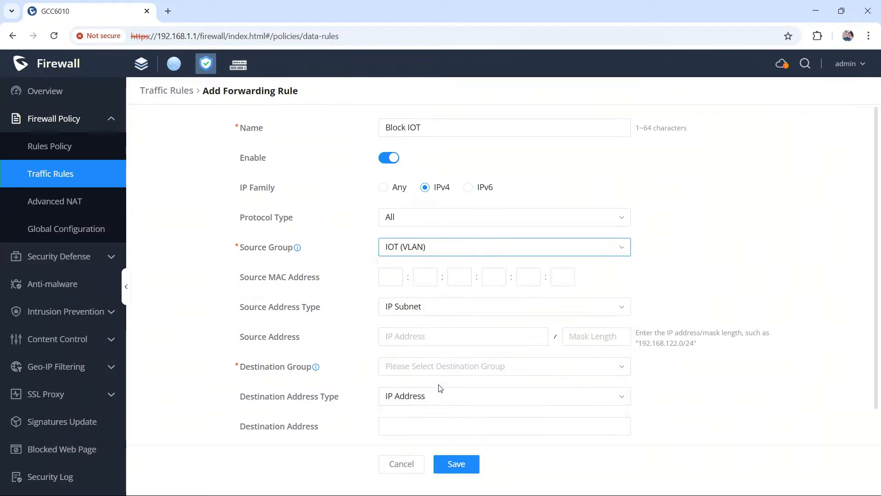
click(461, 313)
click(461, 313)
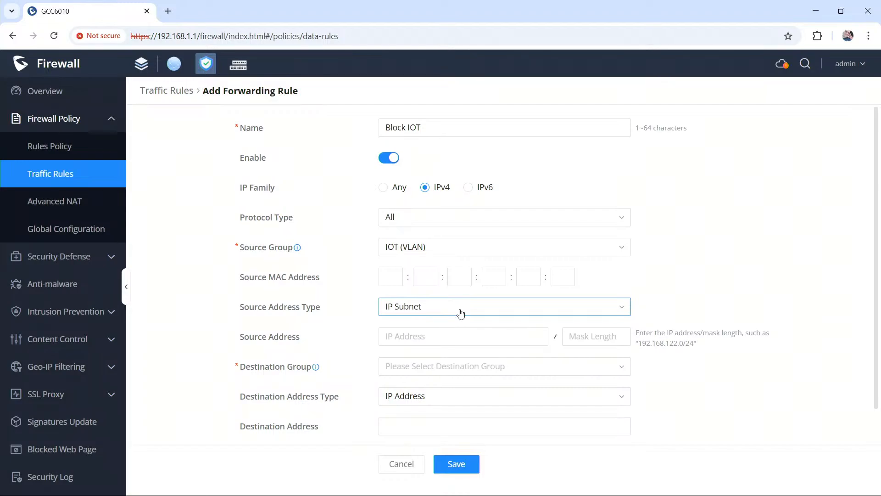
click(461, 313)
click(461, 312)
click(463, 370)
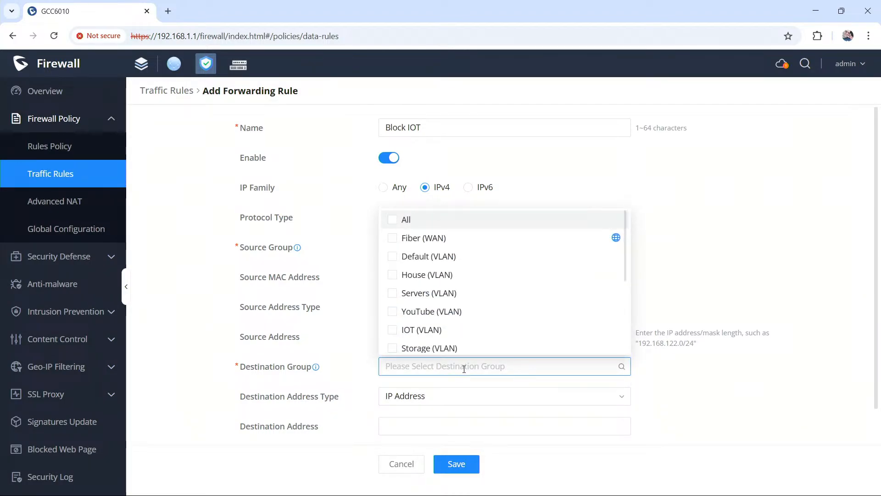
scroll(482, 266, down, 3)
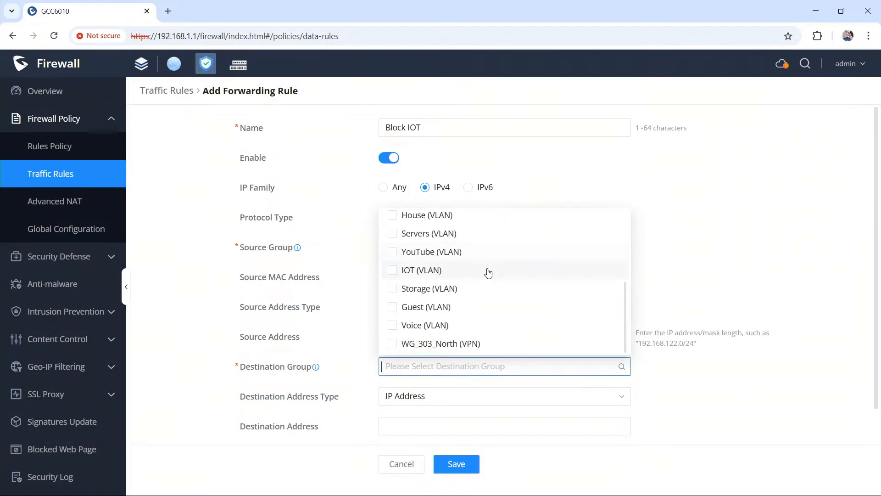
Step: Set the destination address type to Select IPv4 Address Group and start a new address group named My networks
click(449, 408)
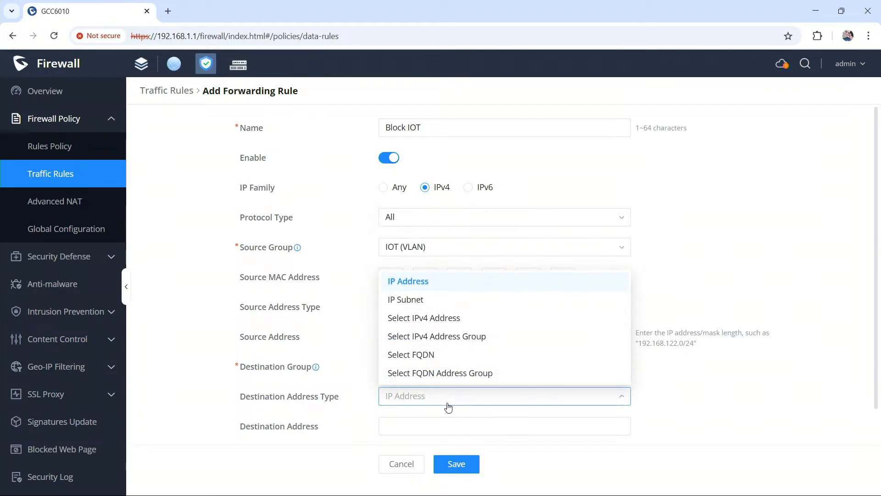
click(449, 338)
scroll(526, 364, down, 2)
click(494, 368)
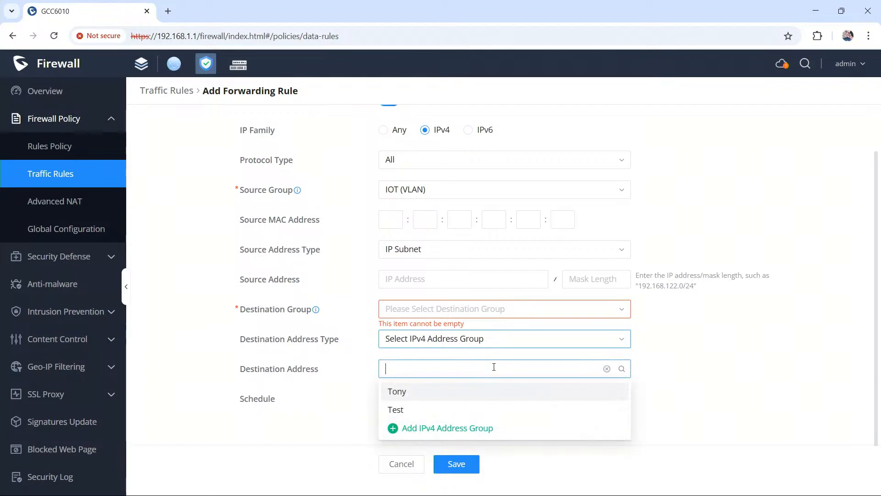
click(471, 426)
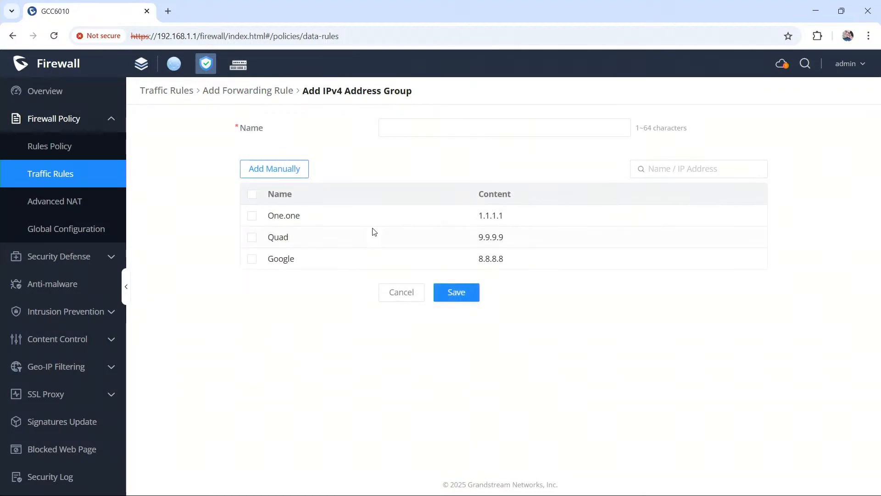
click(424, 134)
text(My networks)
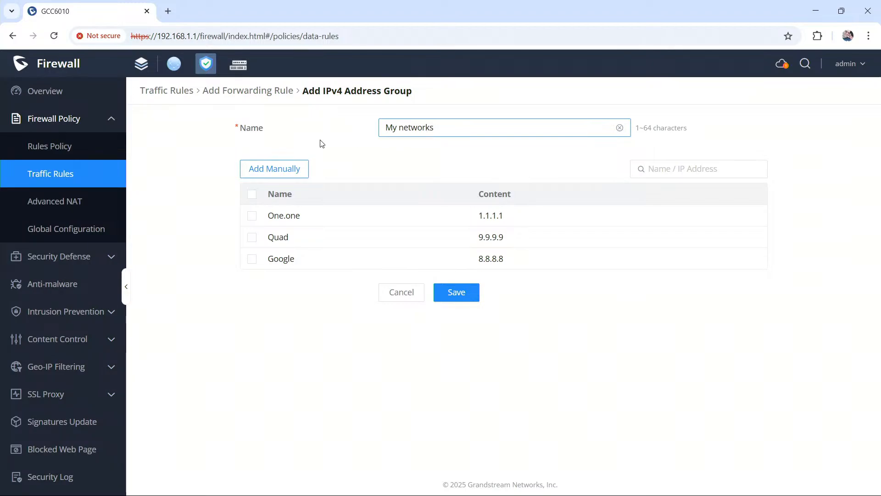
Step: Start a manual IPv4 address entry in the group, named LAN and of type IP Address/Mask Length
click(272, 169)
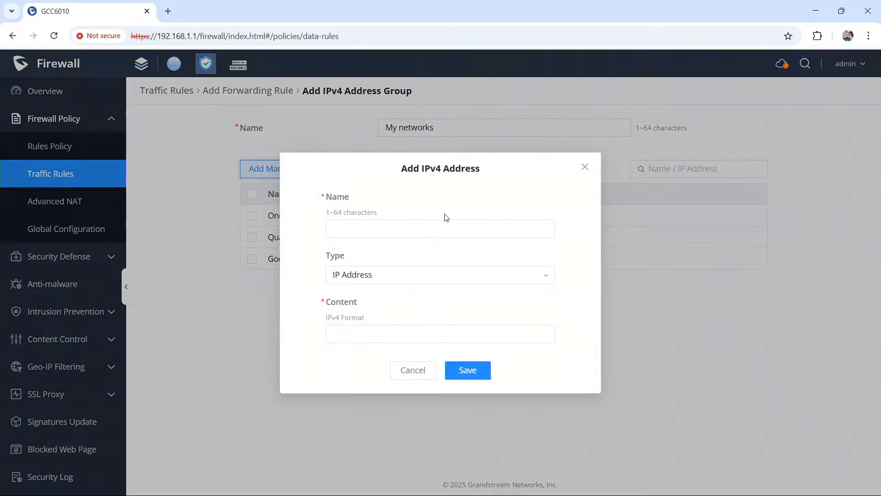
click(443, 227)
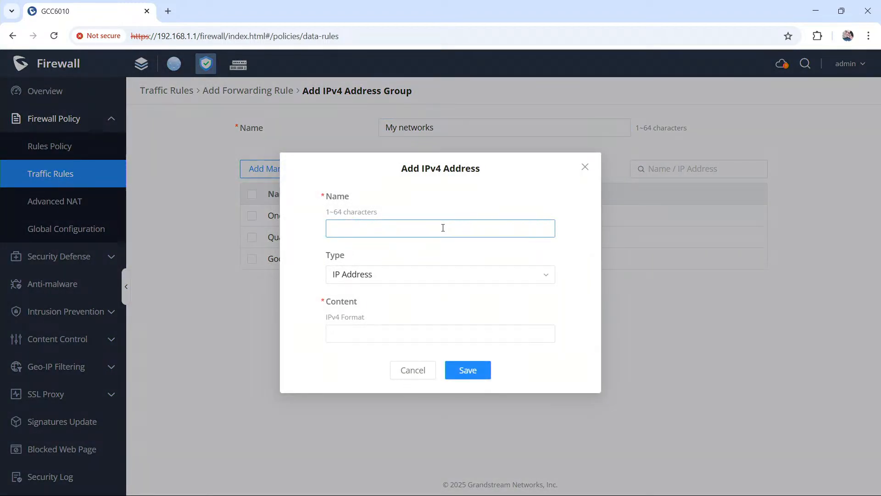
click(443, 275)
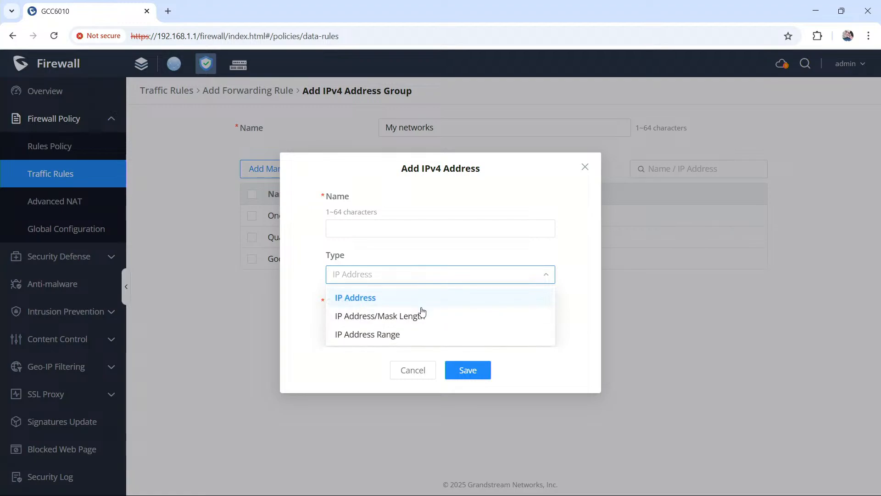
click(420, 314)
click(404, 232)
text(10.1.1.0)
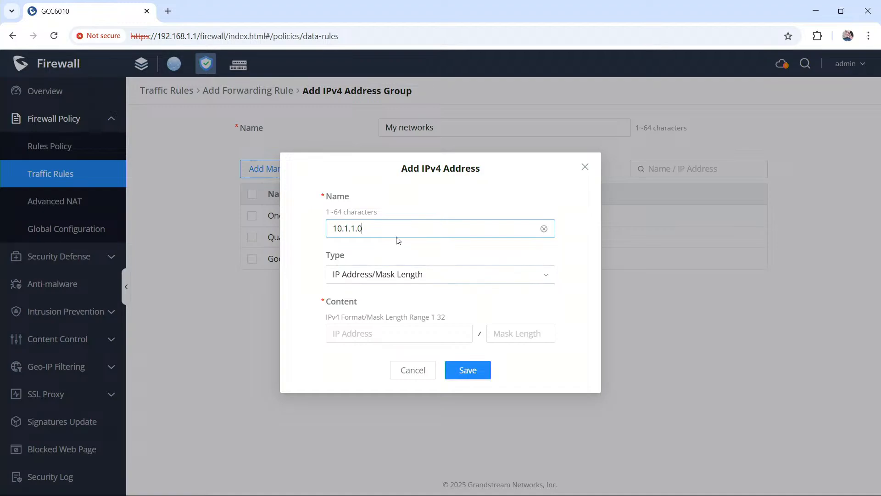
drag(398, 234, 302, 234)
text(LAN)
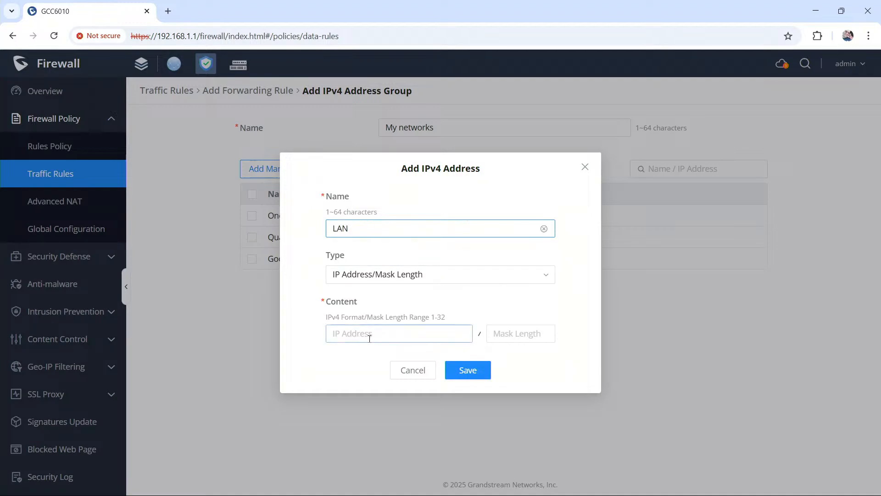
Step: Set the LAN entry's content to 10.1.1.0 with mask length 24 and save the entry
click(404, 335)
text(10.1.1.)
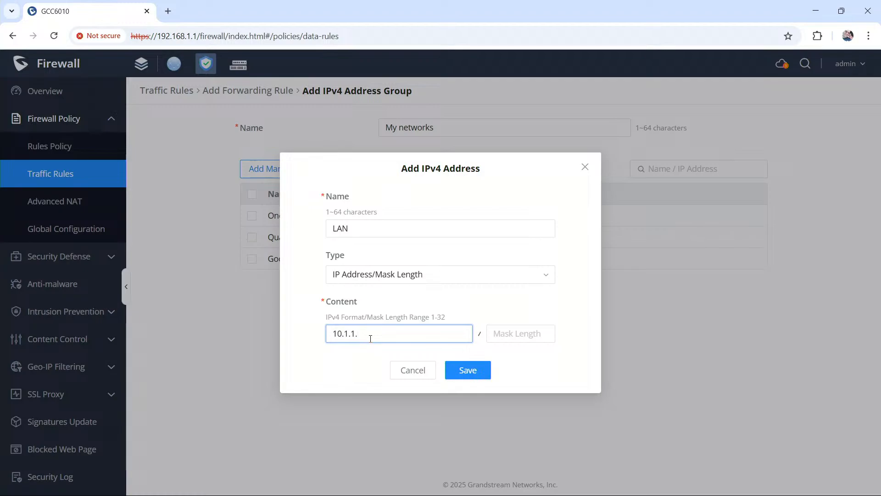
text(0)
click(517, 334)
text(24)
click(407, 334)
click(470, 370)
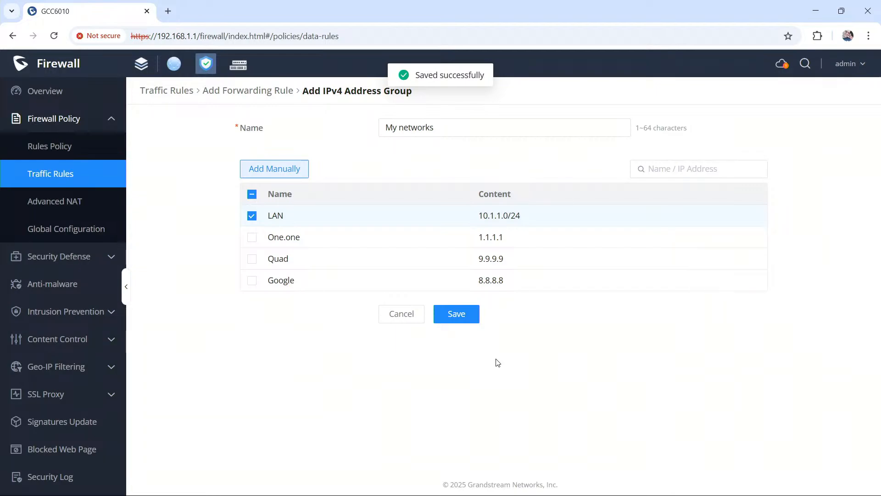
Step: Add a mask-length address entry named TV with content 10.3.3.0/24, and save the My networks group
click(281, 175)
click(401, 228)
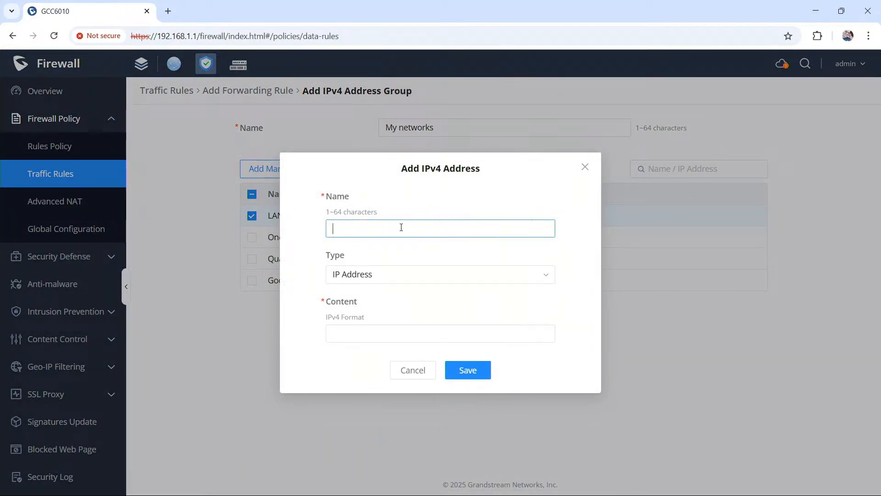
text(TV)
click(456, 272)
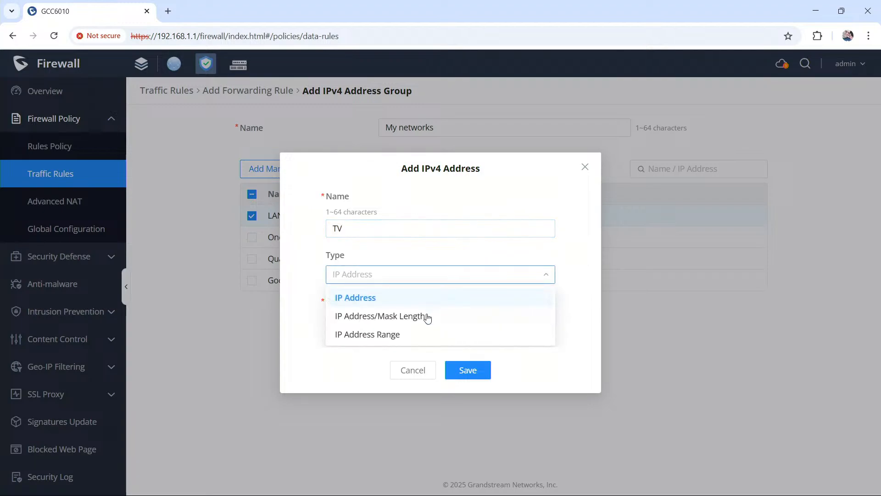
click(417, 316)
click(376, 334)
text(10.3.3.0)
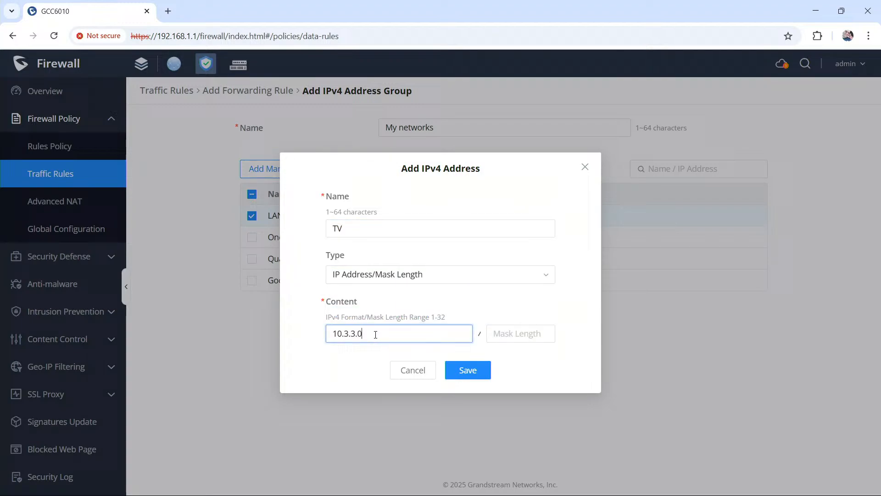
key(Tab)
text(2)
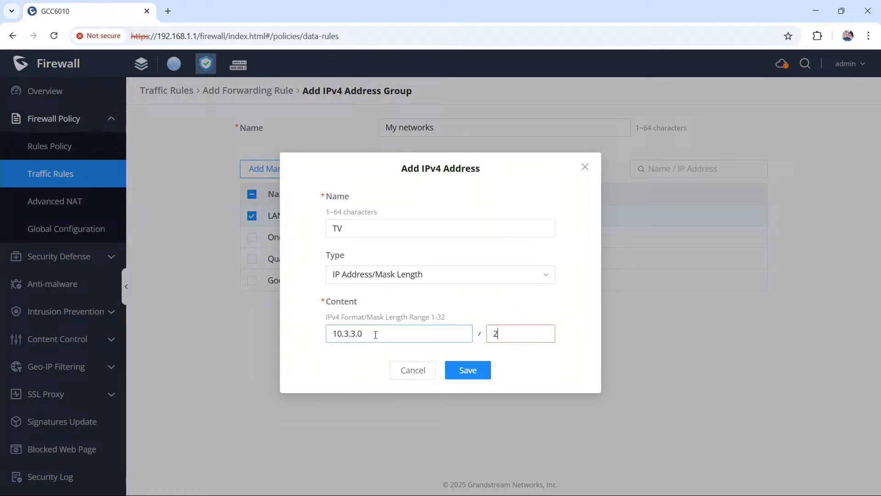
click(463, 371)
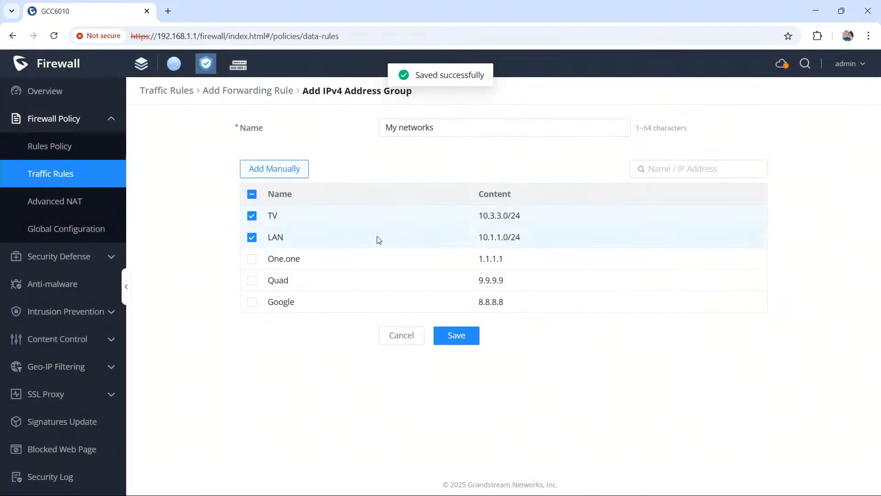
click(462, 329)
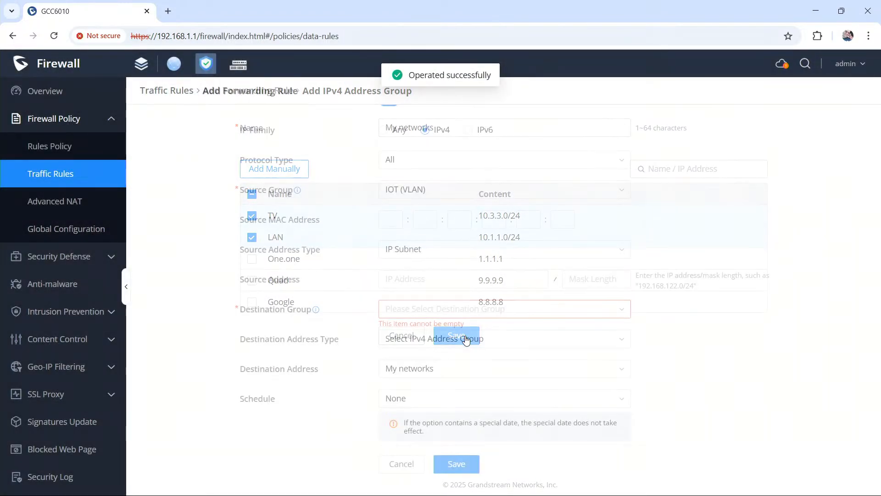
Step: Set the Block IOT rule's action to Drop and its destination group to All
scroll(450, 390, down, 1)
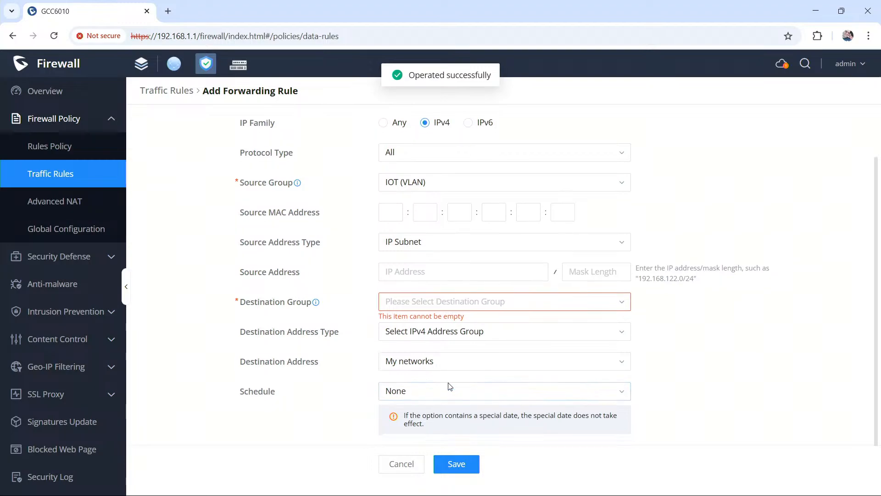
click(493, 411)
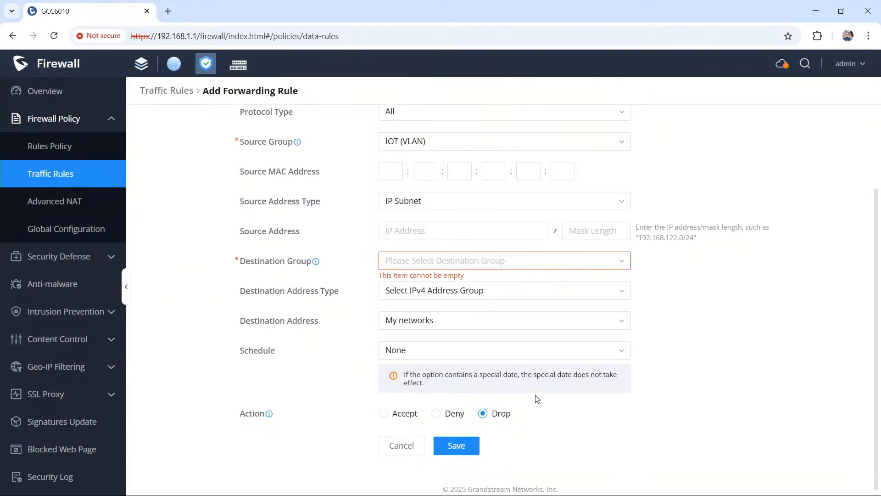
scroll(535, 397, up, 3)
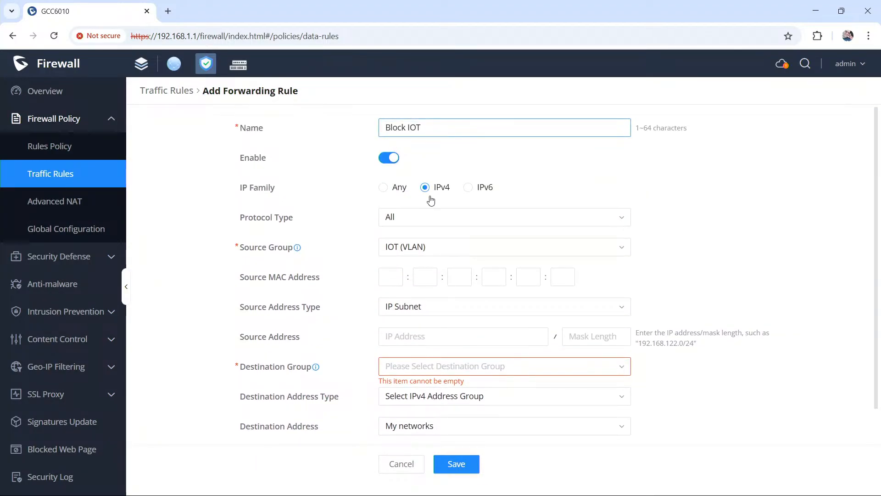
scroll(425, 236, down, 1)
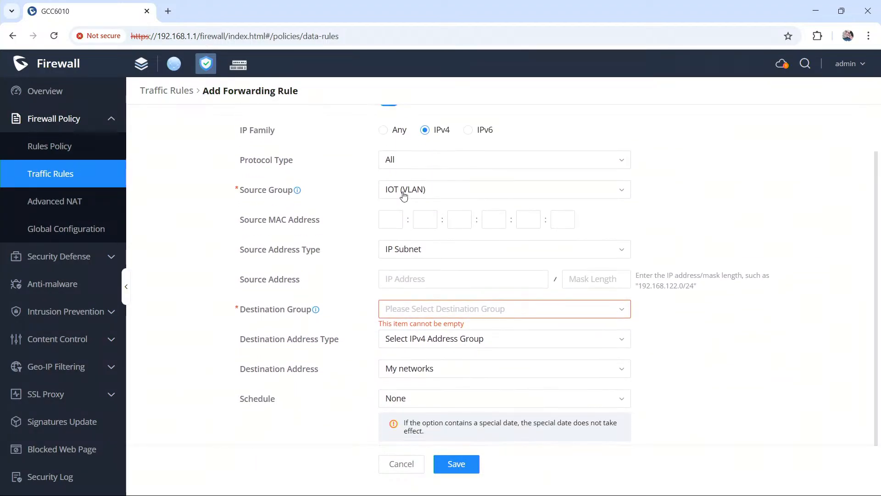
click(411, 304)
scroll(425, 367, up, 2)
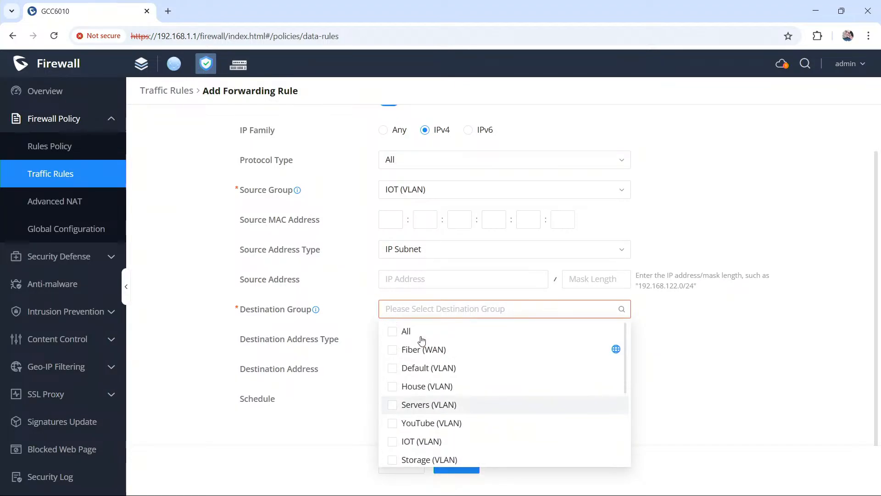
click(400, 331)
click(312, 330)
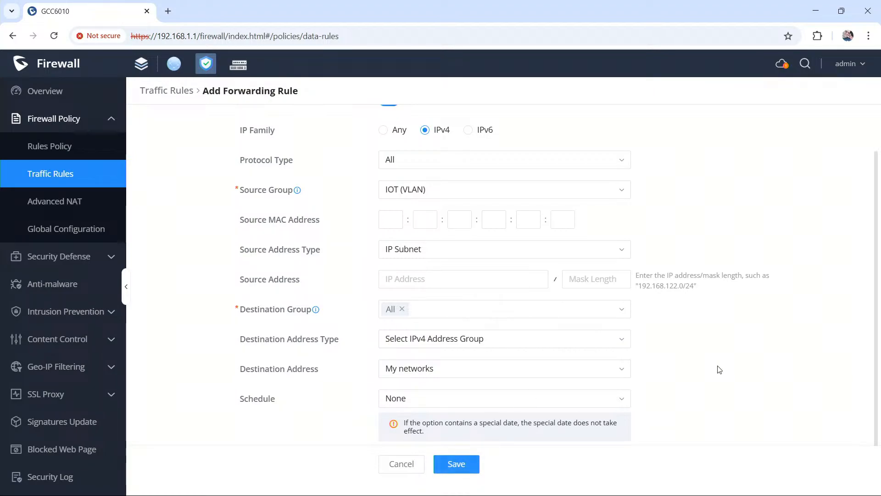
Step: Save the Block IOT forwarding rule
scroll(719, 370, down, 2)
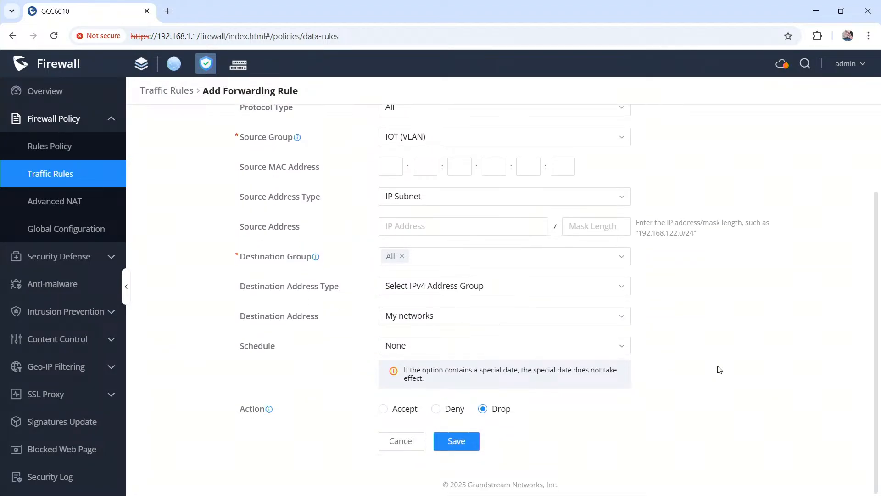
click(471, 436)
scroll(666, 336, down, 2)
click(448, 436)
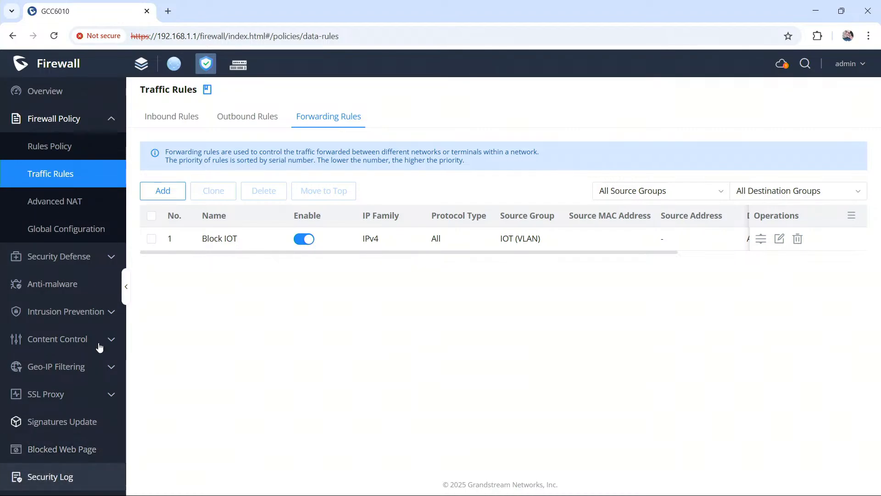
Step: Switch to the Networking module and open the IP Address Group profiles
click(177, 64)
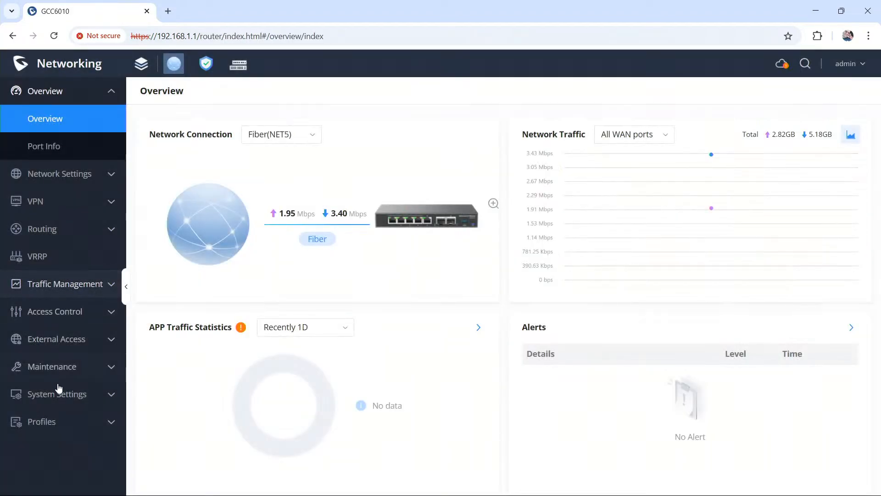
click(65, 423)
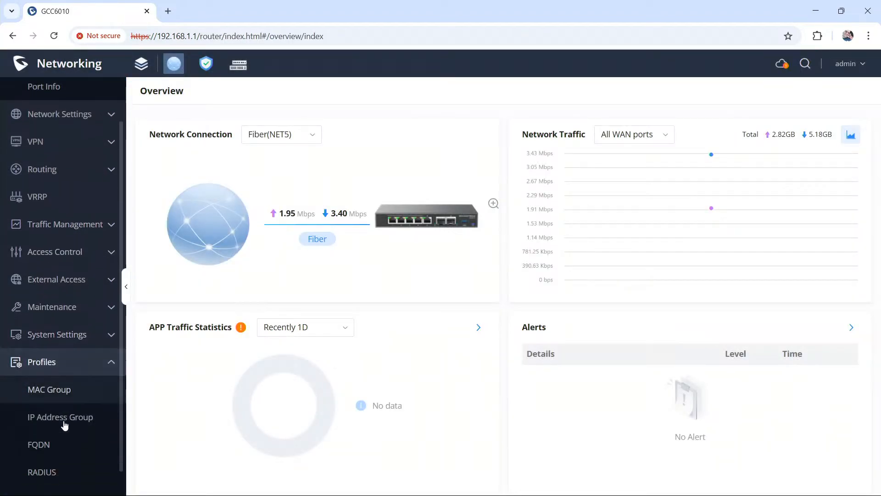
click(75, 407)
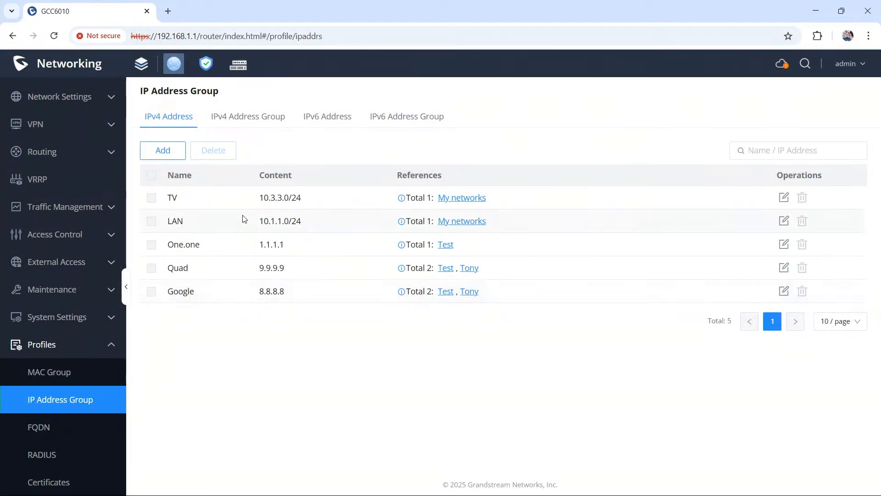
Step: Add an IPv4 address entry named Test of type IP Address/Mask Length with content 10.4.4.0/24, and save it
click(175, 150)
click(482, 233)
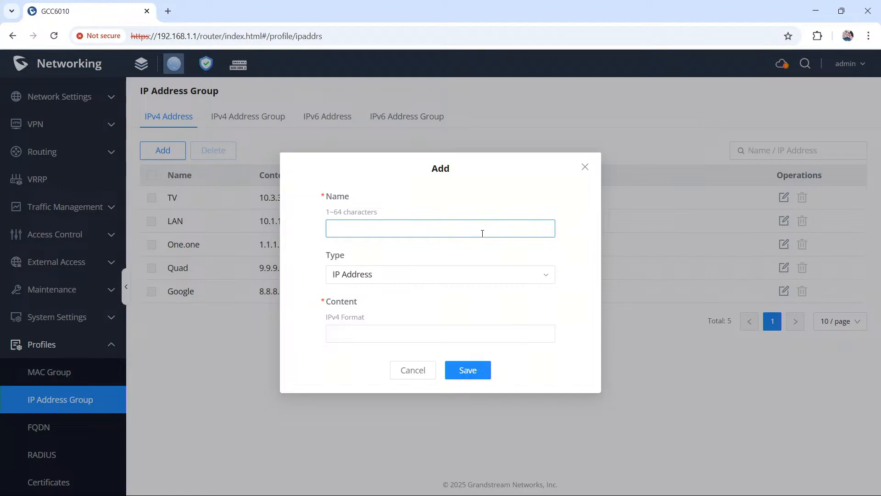
text(Te)
click(458, 274)
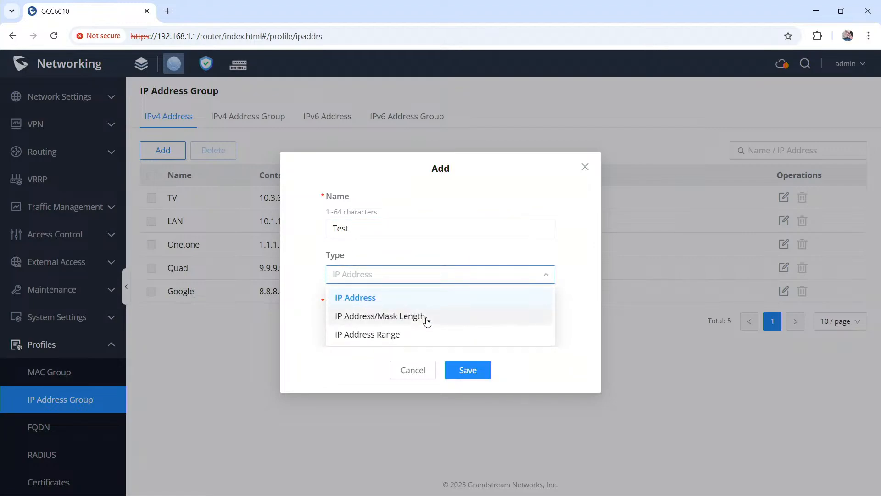
click(427, 321)
click(379, 334)
text(10.4.4.0)
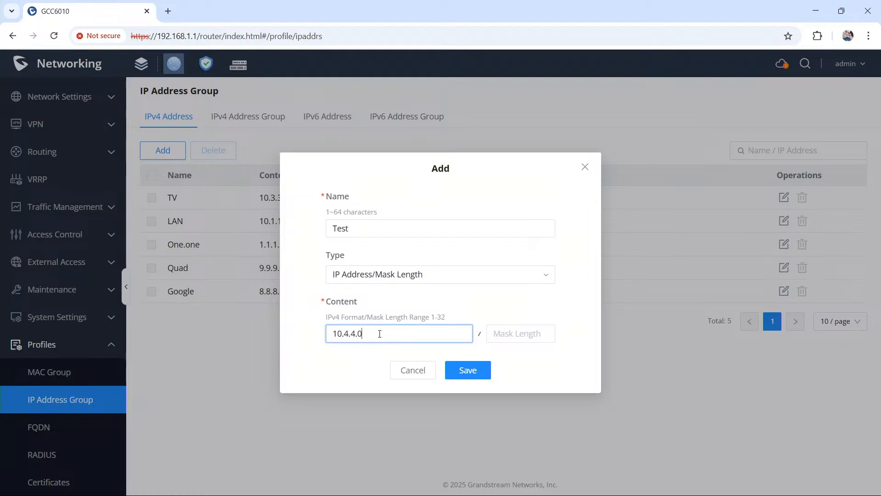
click(540, 331)
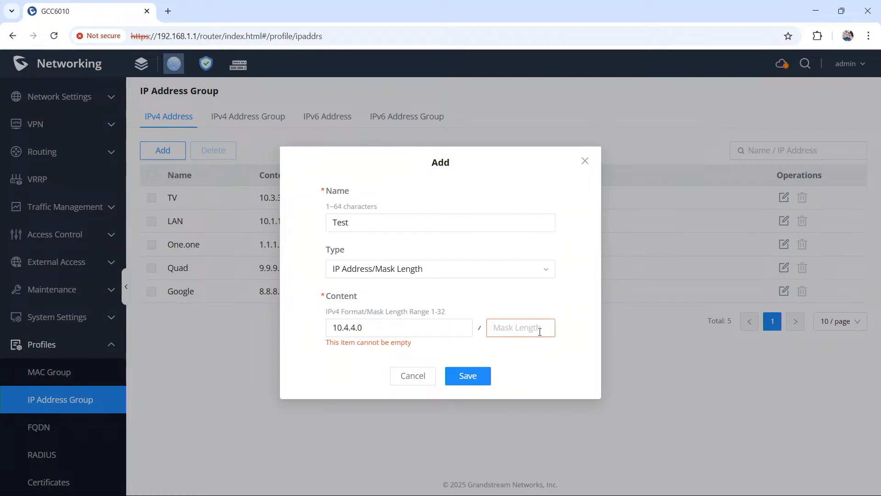
text(24)
click(482, 370)
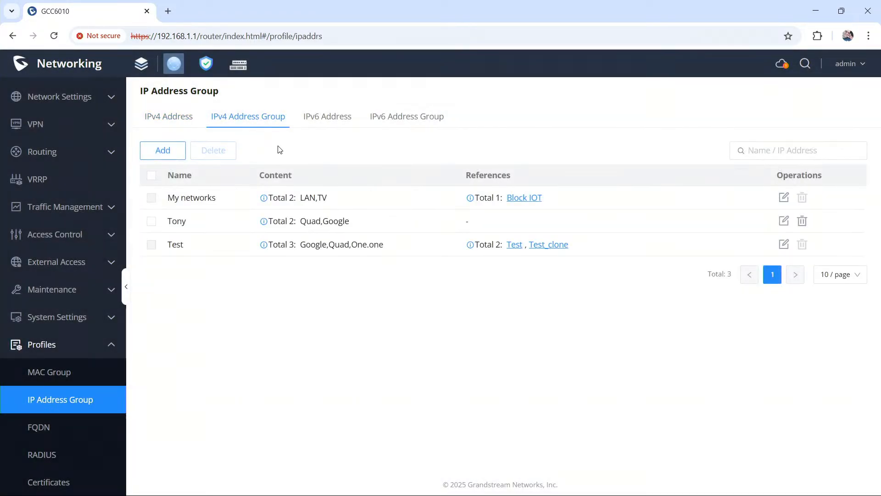
Step: Add the Test address to the My networks IPv4 address group and save the group
click(786, 199)
click(252, 216)
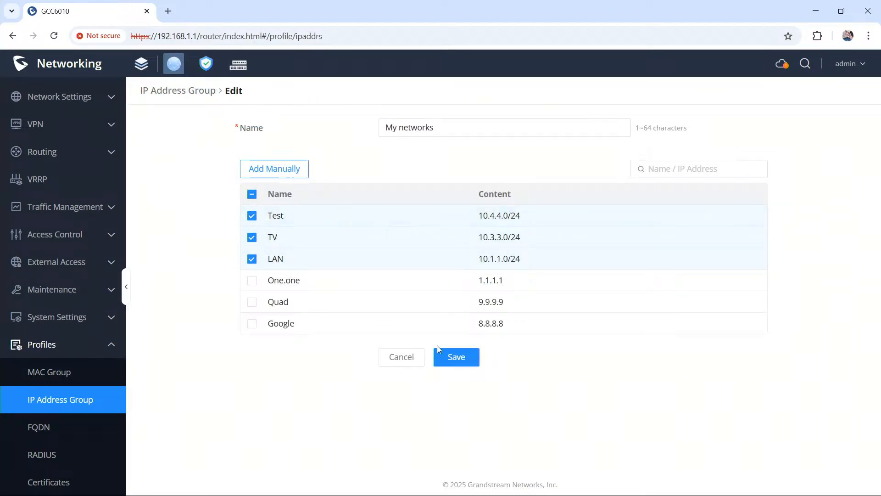
click(454, 357)
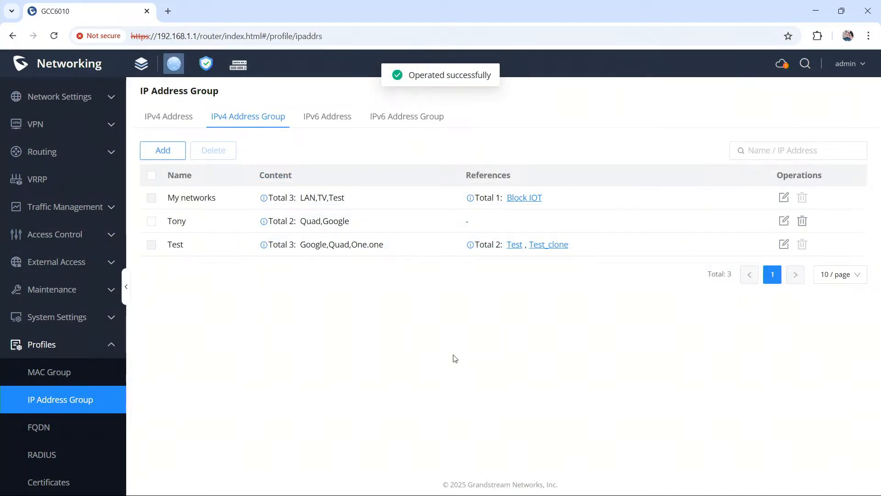
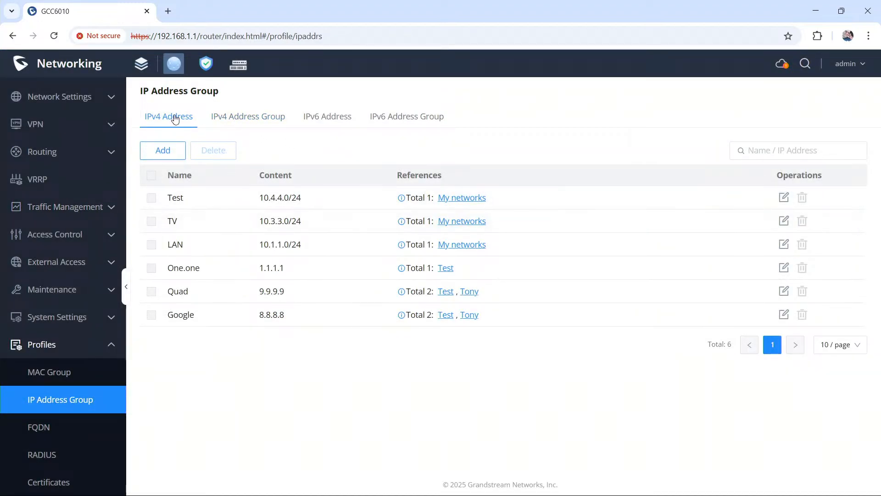
click(251, 123)
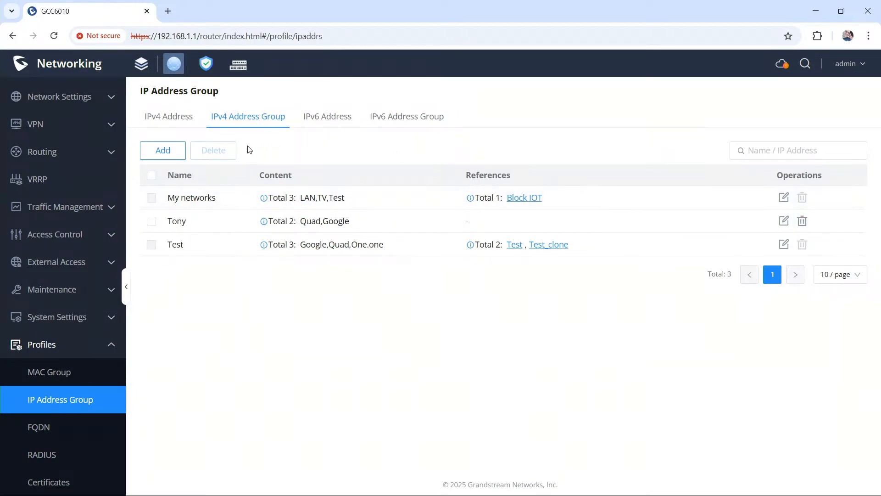
click(169, 155)
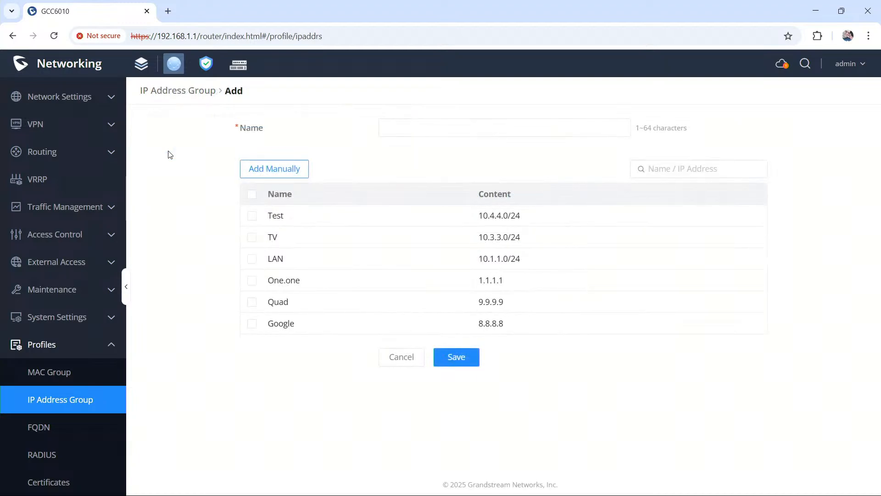
click(434, 125)
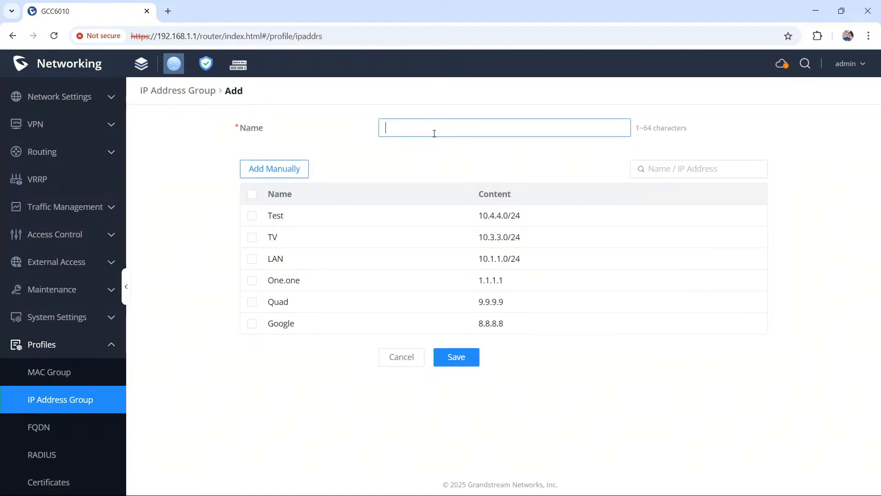
text(group)
click(295, 171)
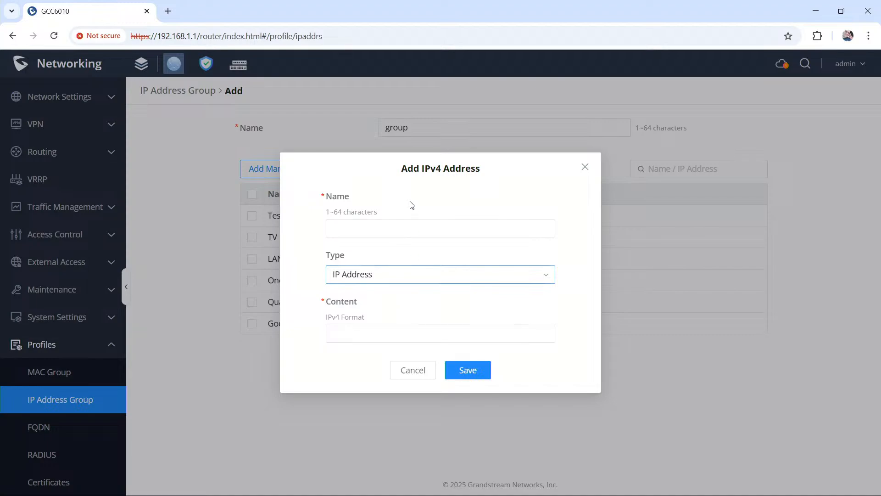
click(424, 368)
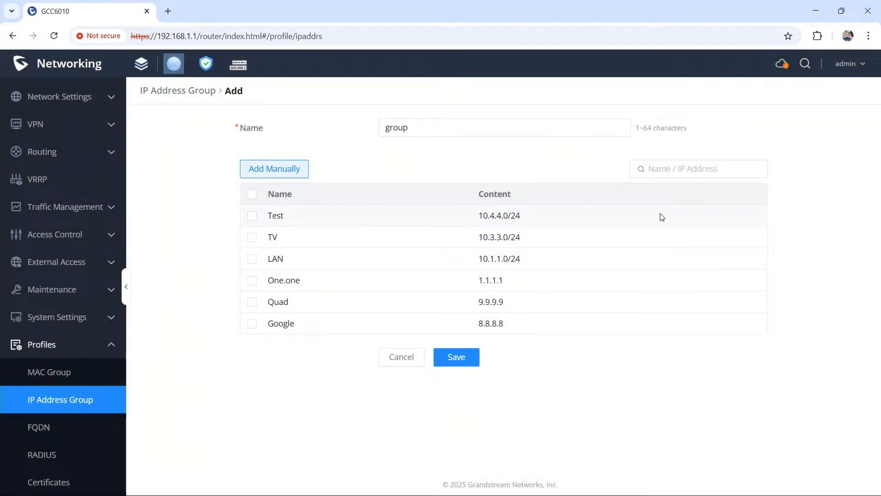
drag(546, 213, 266, 224)
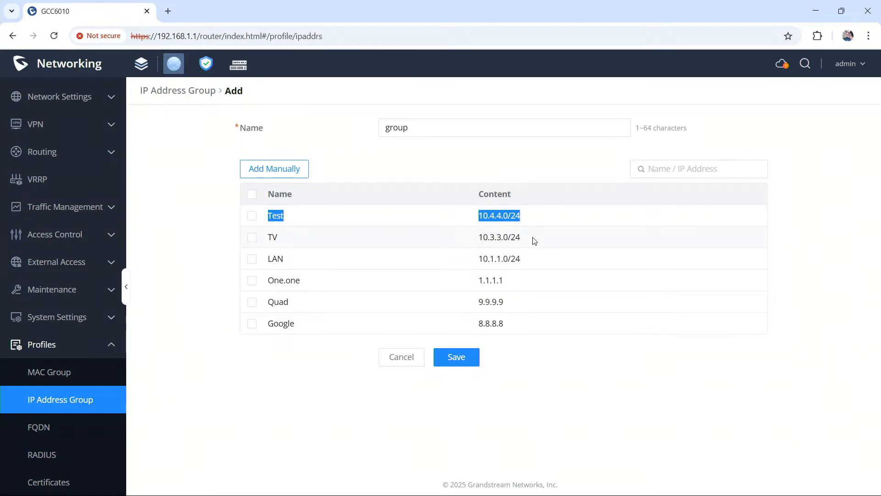
drag(535, 241, 275, 236)
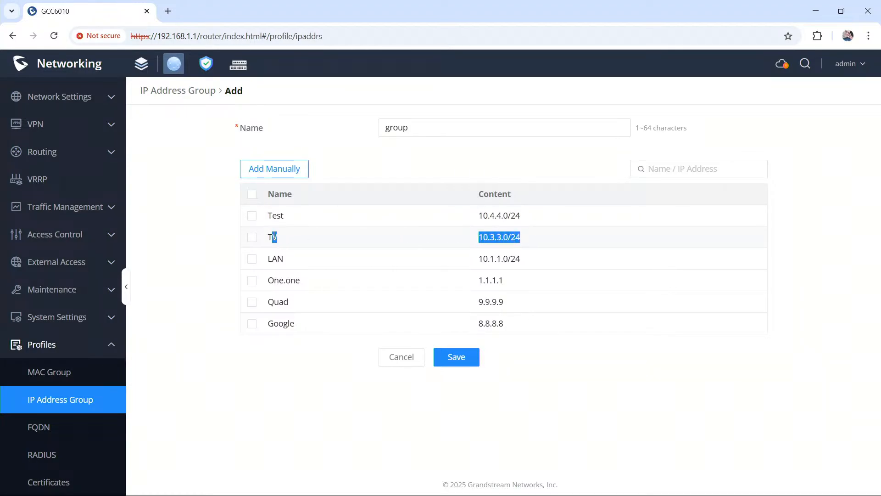
click(561, 254)
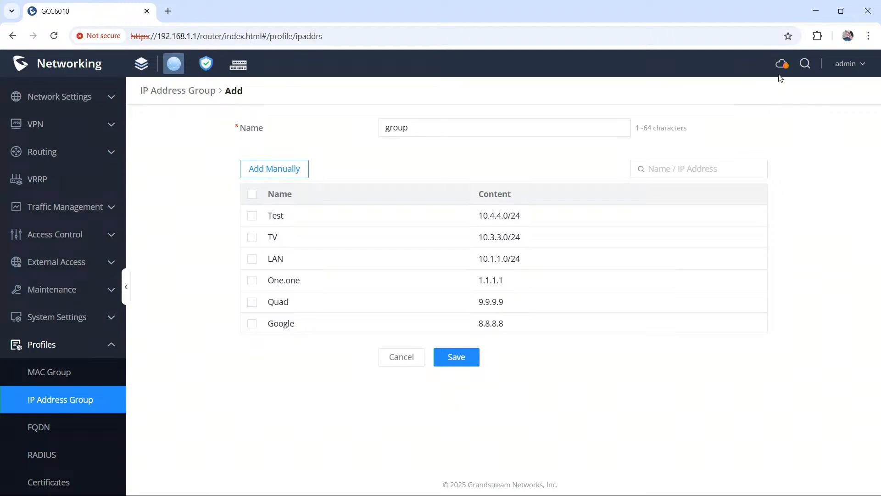
Step: Check the GDMS Networking / GWN Manager connection diagnostics and return to the Networking overview
mouse_move(782, 67)
click(782, 66)
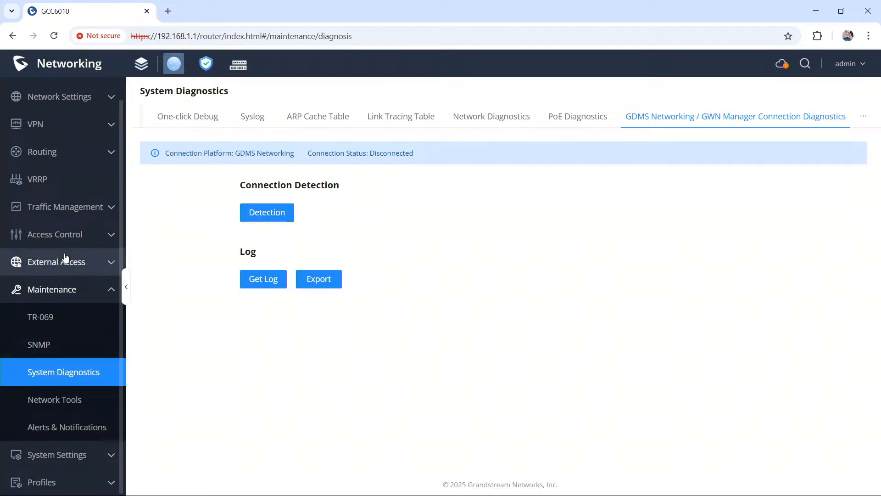
scroll(64, 254, up, 1)
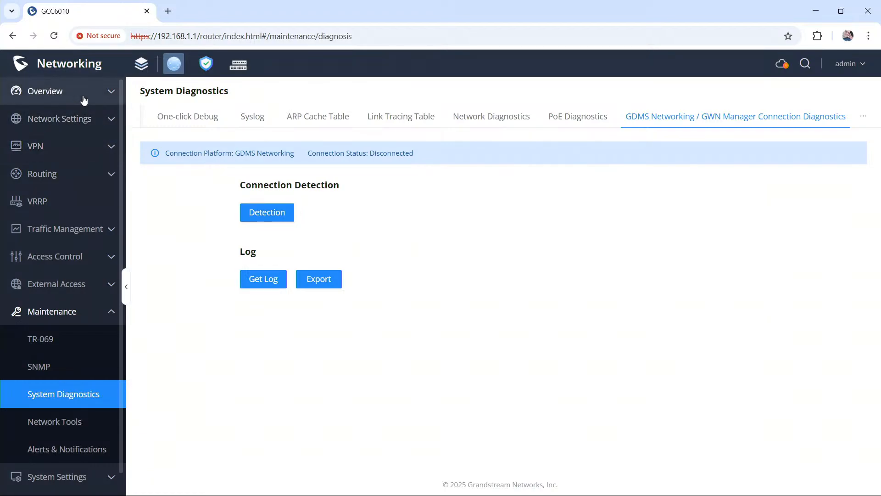
click(83, 99)
click(86, 118)
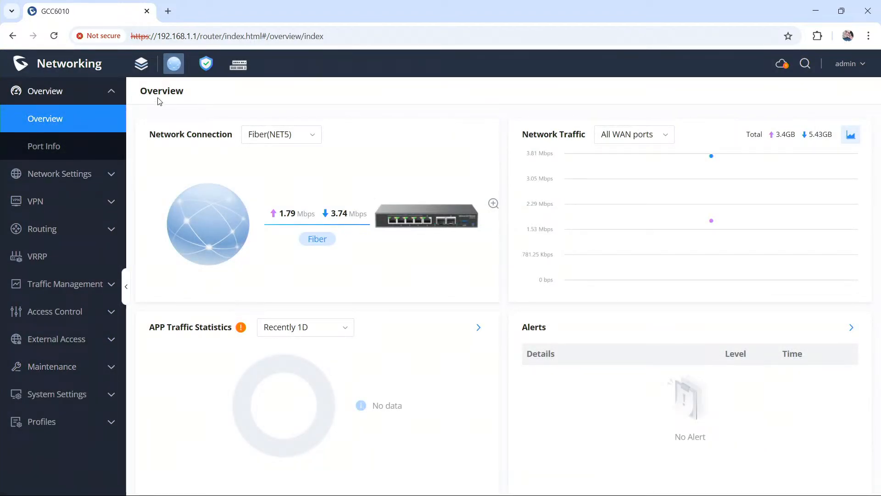
Step: View the Firewall overview and the Clients list in the Network Nodes module
click(212, 64)
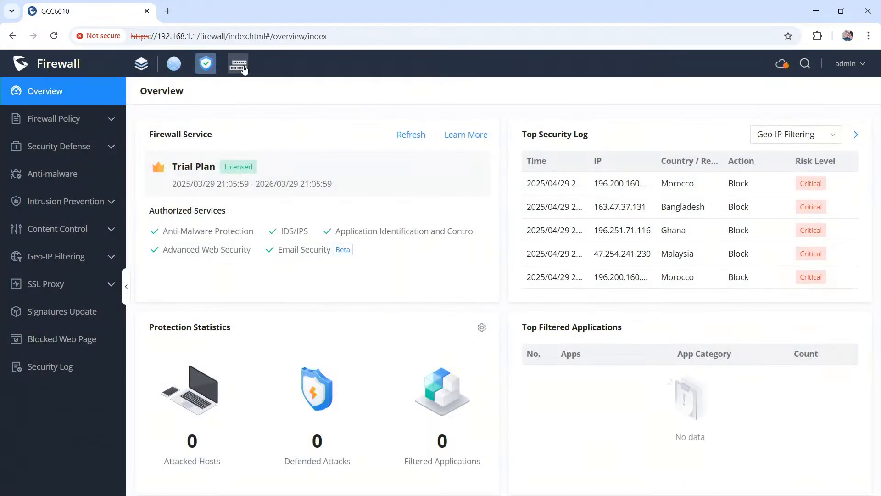
click(243, 67)
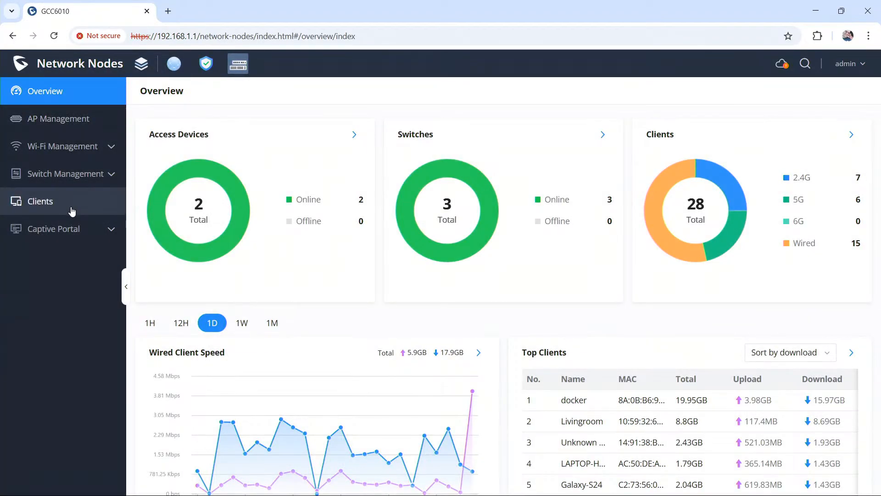
click(71, 212)
mouse_move(315, 132)
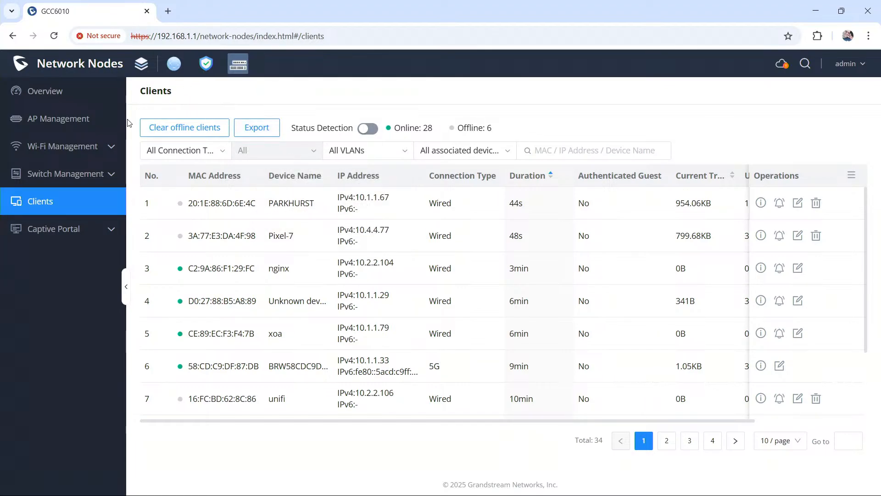
Step: Switch to the Networking module and view the VPN Remote Users page
click(175, 65)
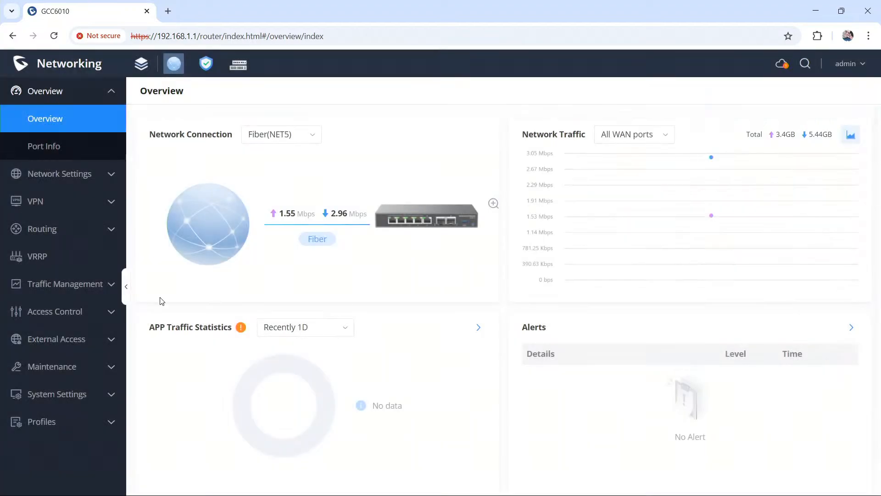
click(64, 213)
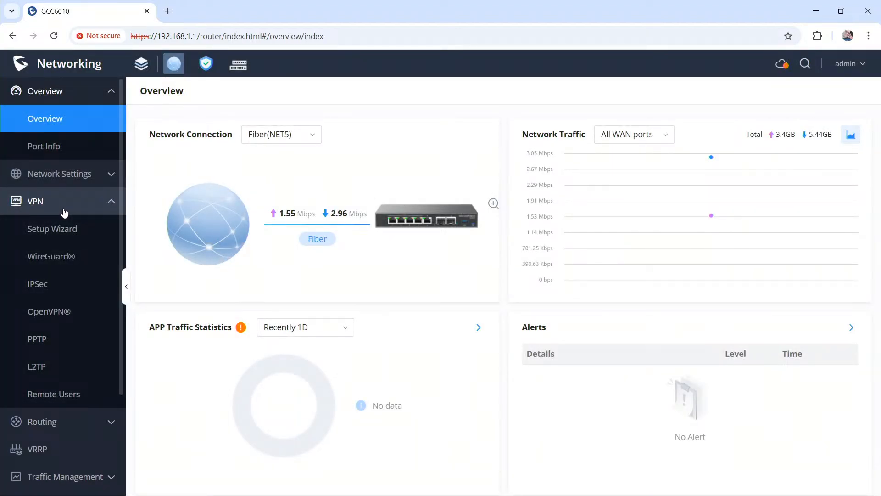
click(71, 393)
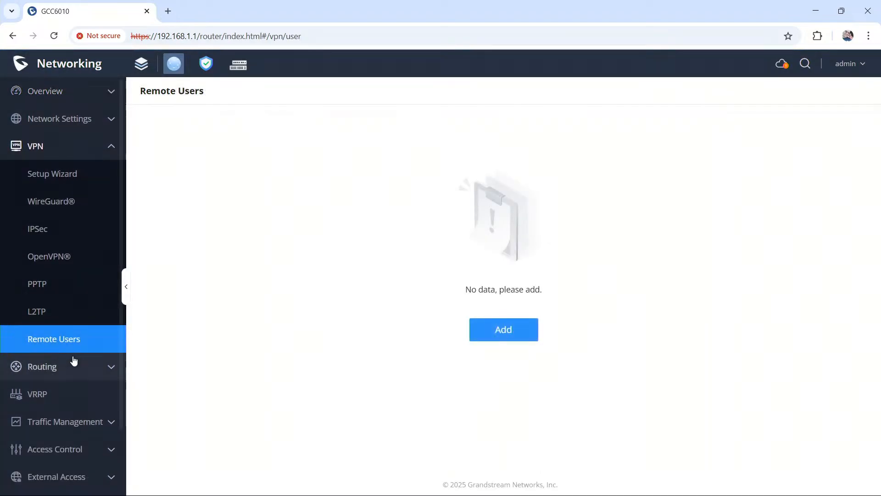
click(67, 145)
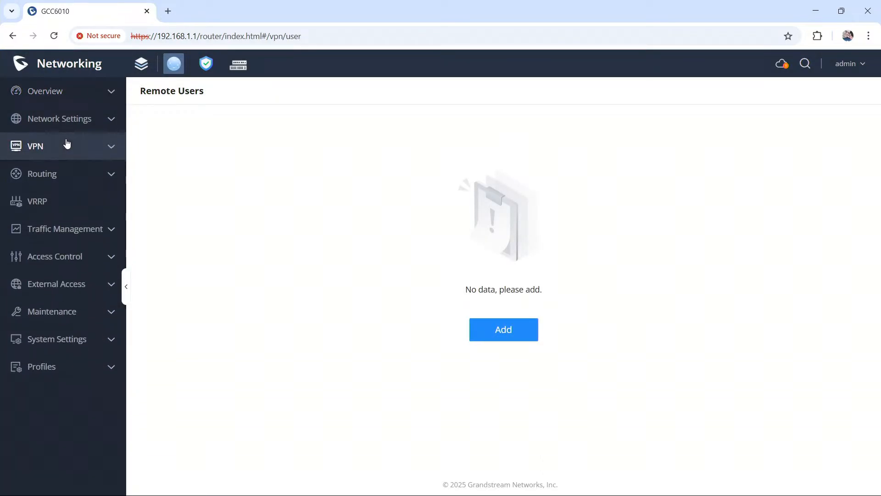
click(66, 144)
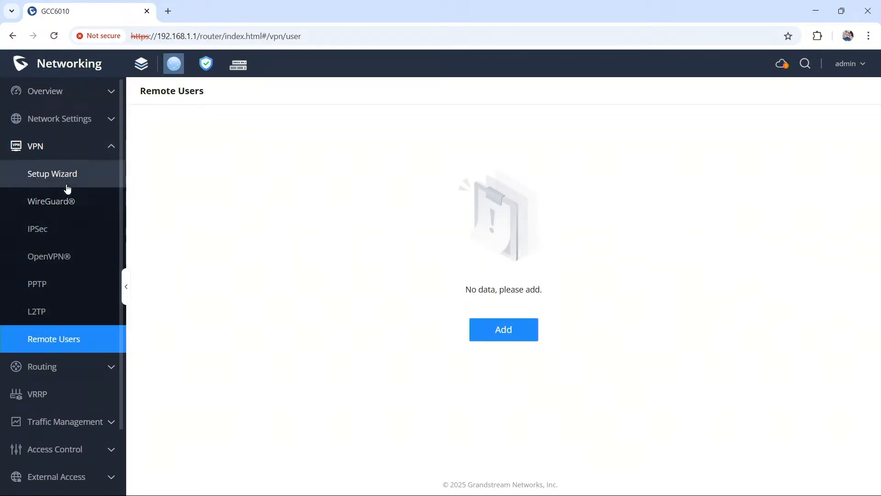
click(66, 145)
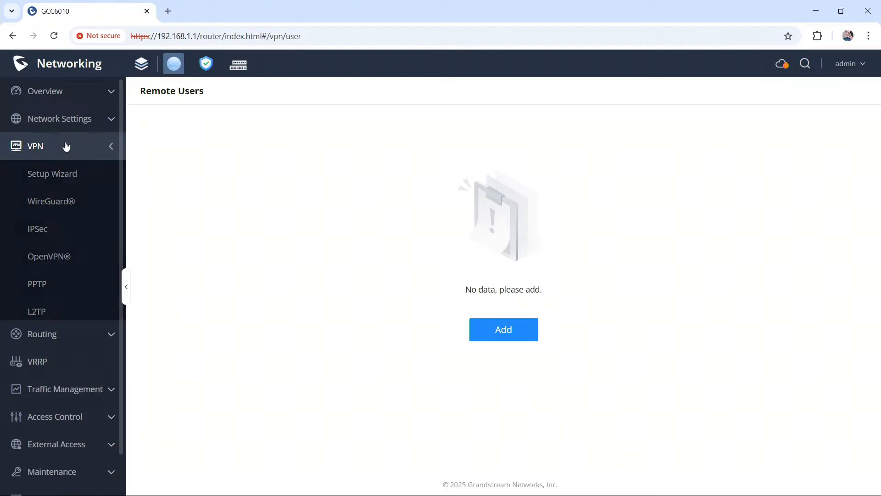
click(88, 237)
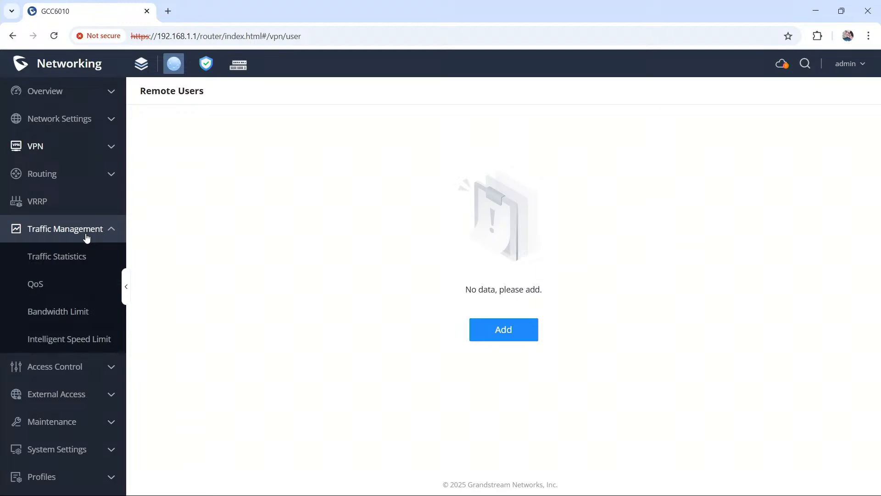
click(87, 238)
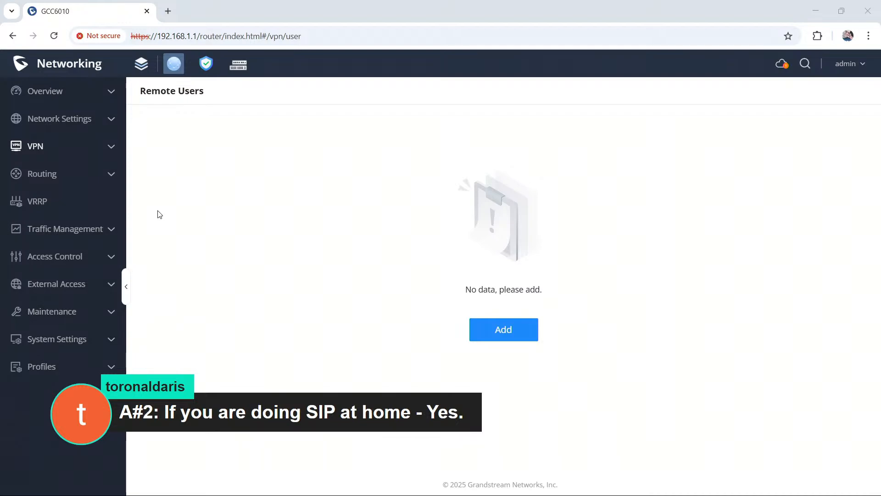
click(206, 64)
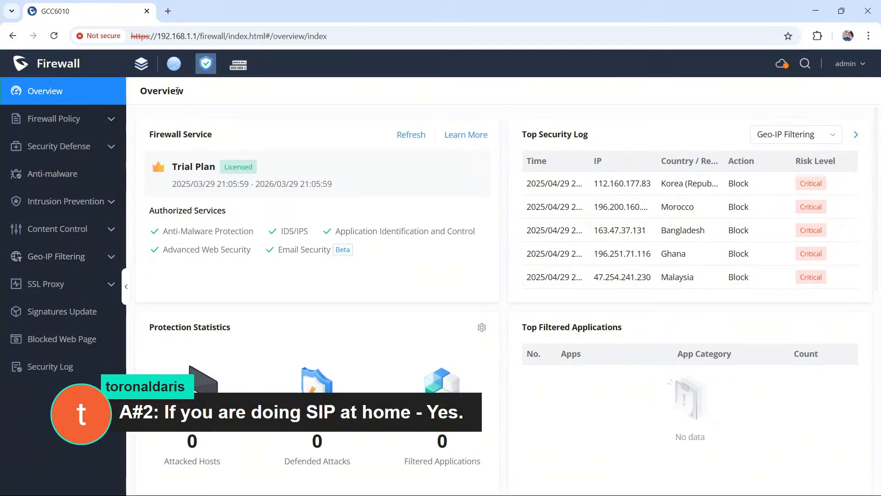
click(178, 71)
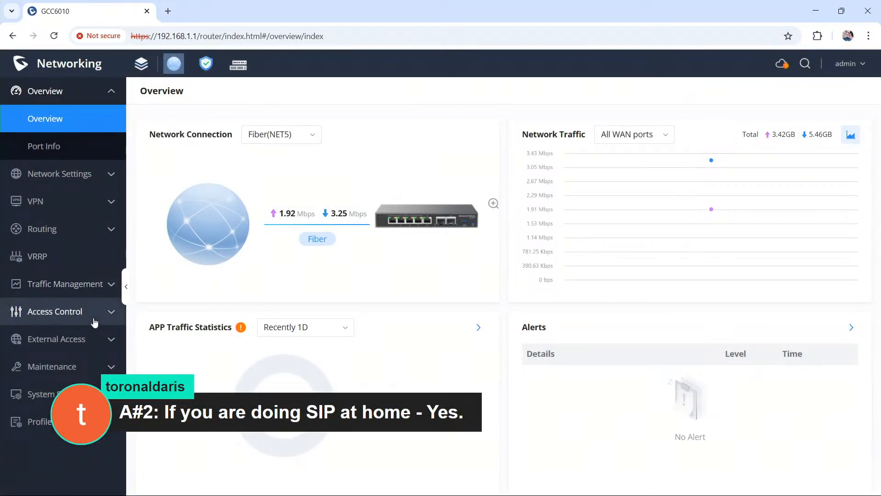
click(68, 231)
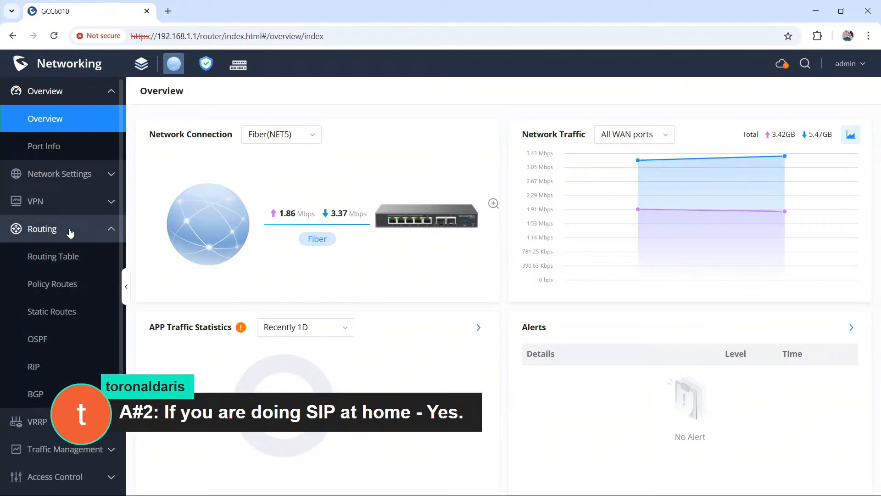
click(69, 232)
click(71, 212)
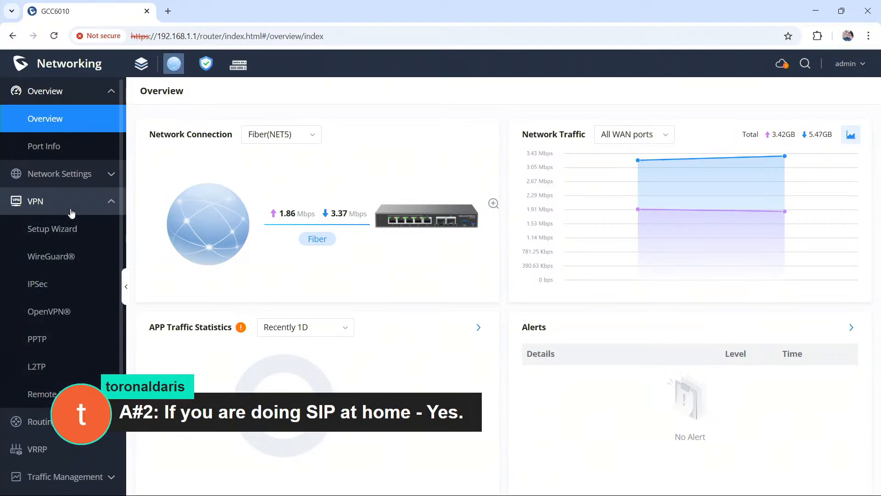
click(71, 211)
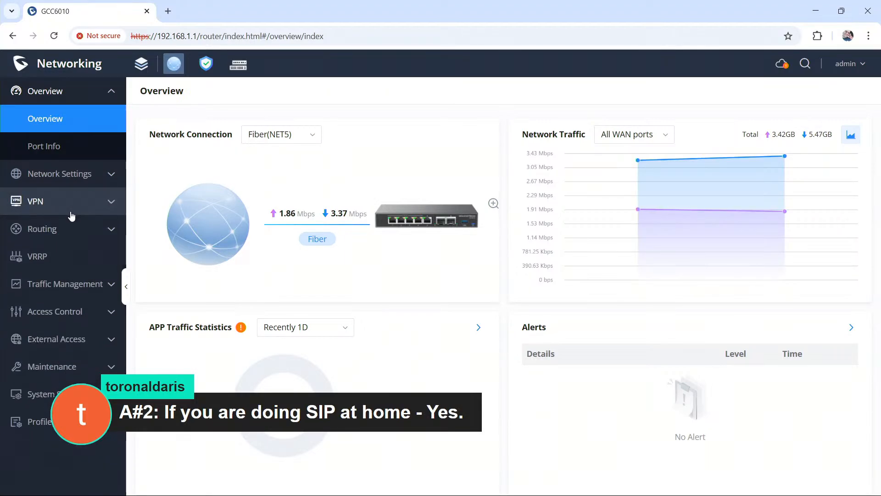
Step: Run an NSlookup of the domain youtube.com with the Network Tools under Maintenance
click(71, 370)
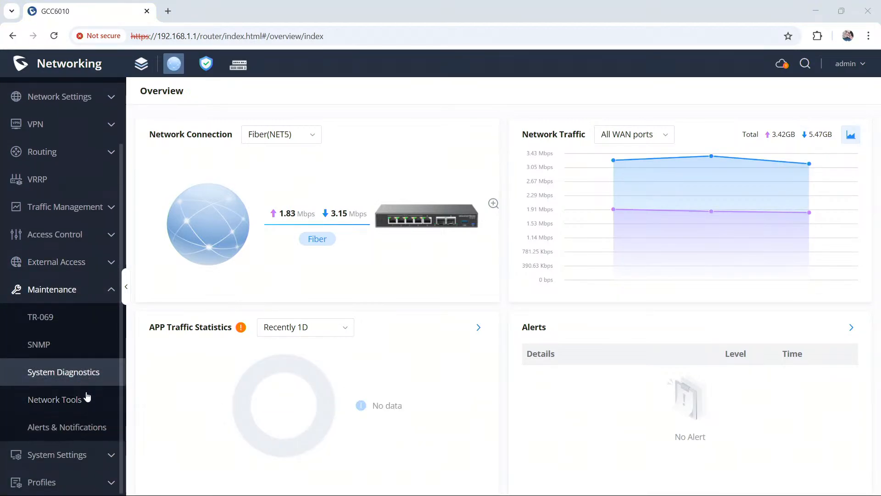
click(81, 401)
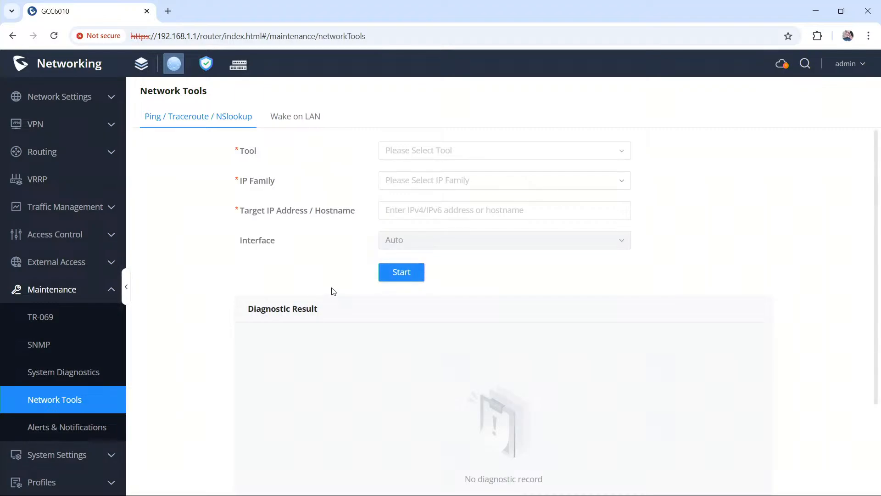
click(400, 148)
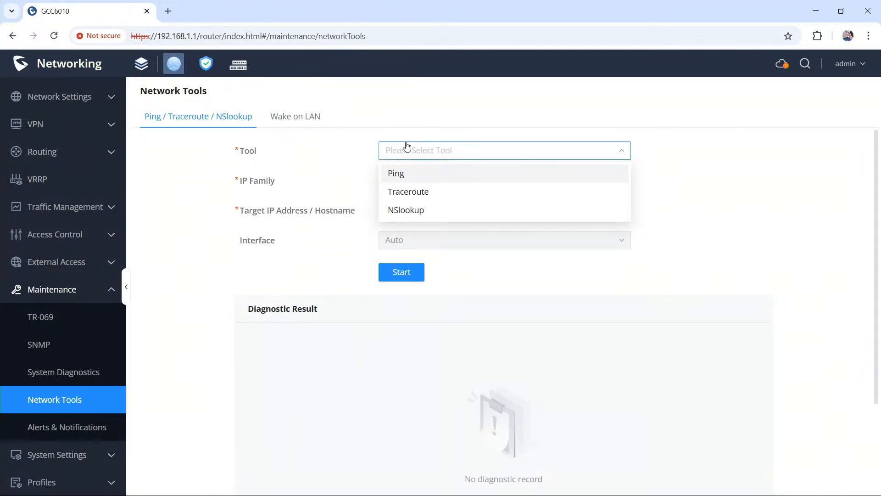
click(432, 214)
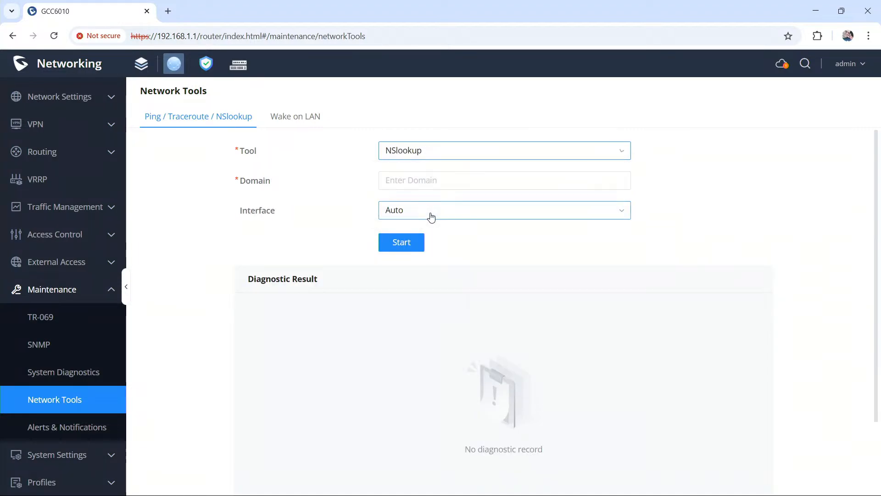
click(469, 152)
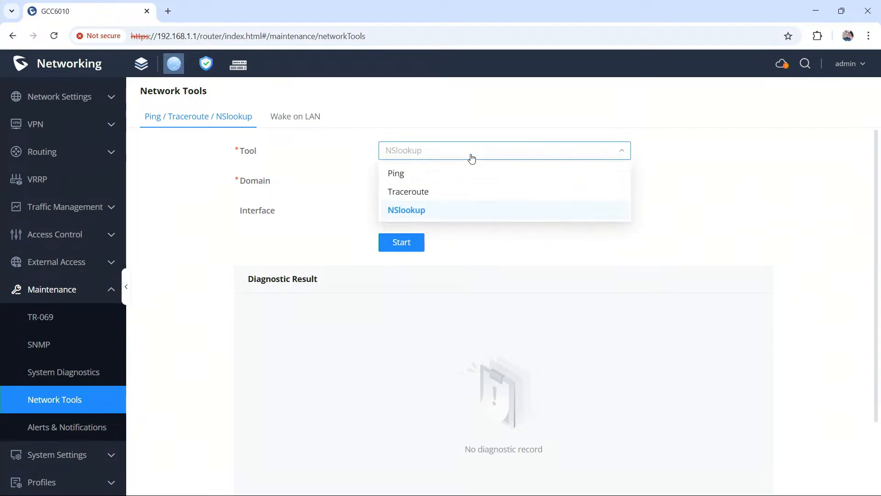
click(459, 183)
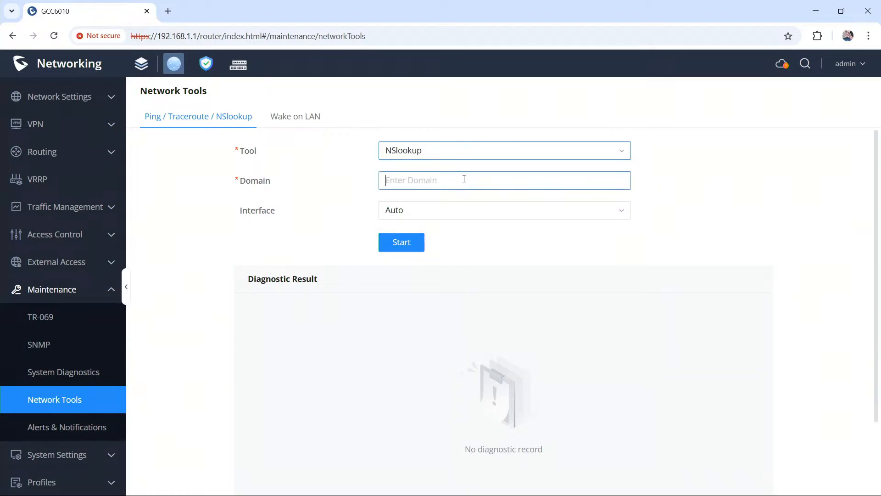
text(youtube.com)
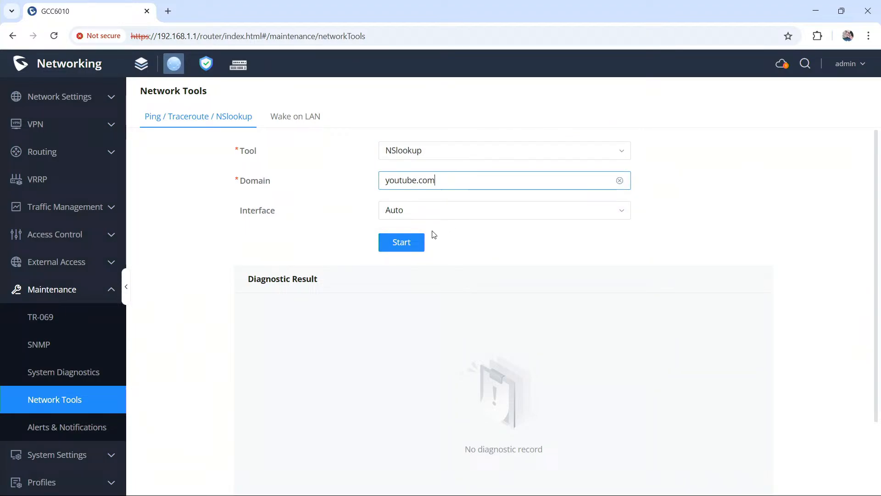
click(406, 246)
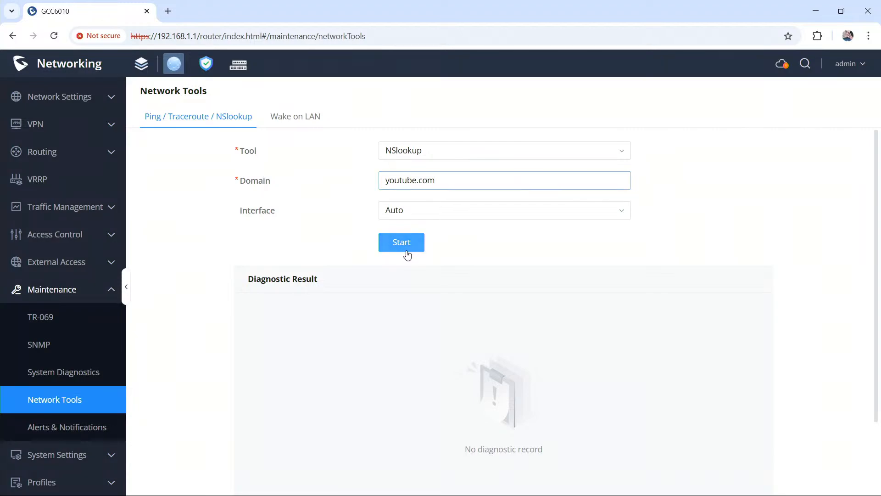
Step: Review the NSlookup diagnostic result for youtube.com and the list of available network diagnostic tools
scroll(788, 293, down, 3)
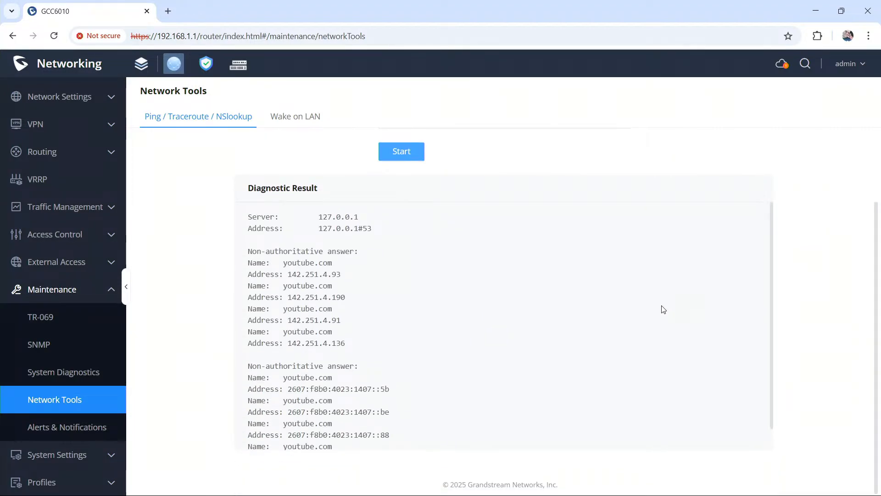
scroll(557, 311, up, 2)
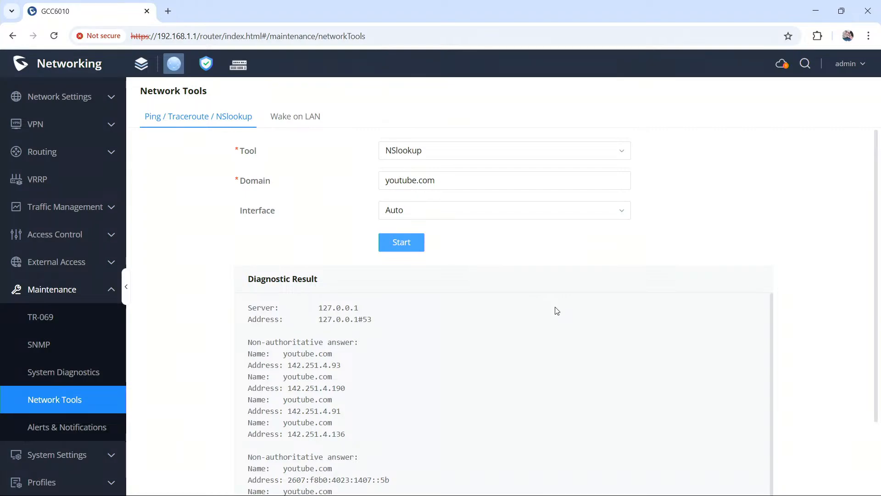
click(418, 150)
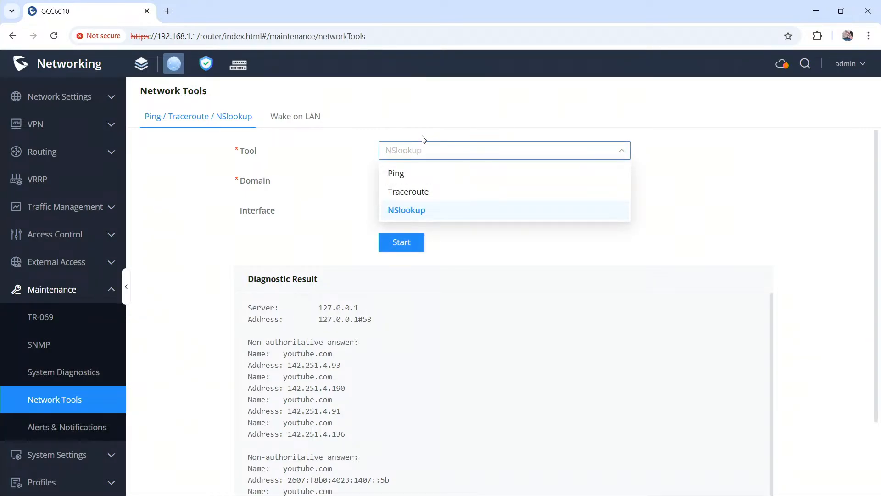
click(424, 139)
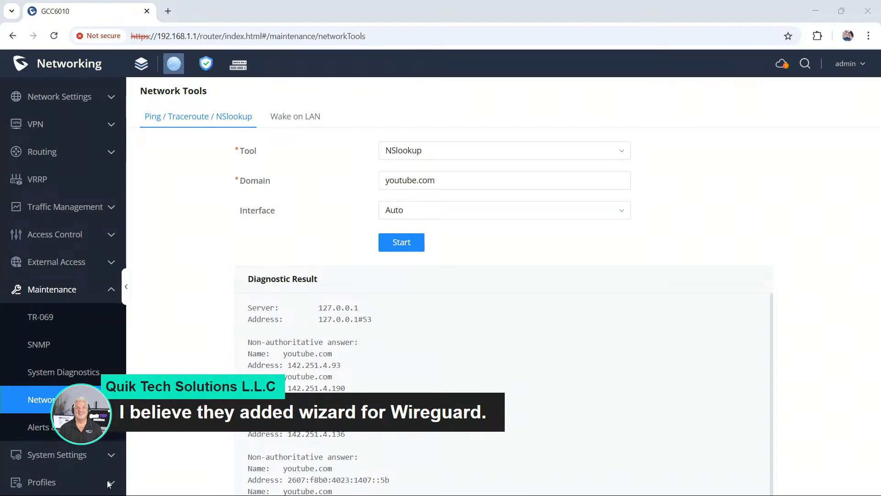
Step: Open the WireGuard configuration from the VPN Setup Wizard
click(58, 151)
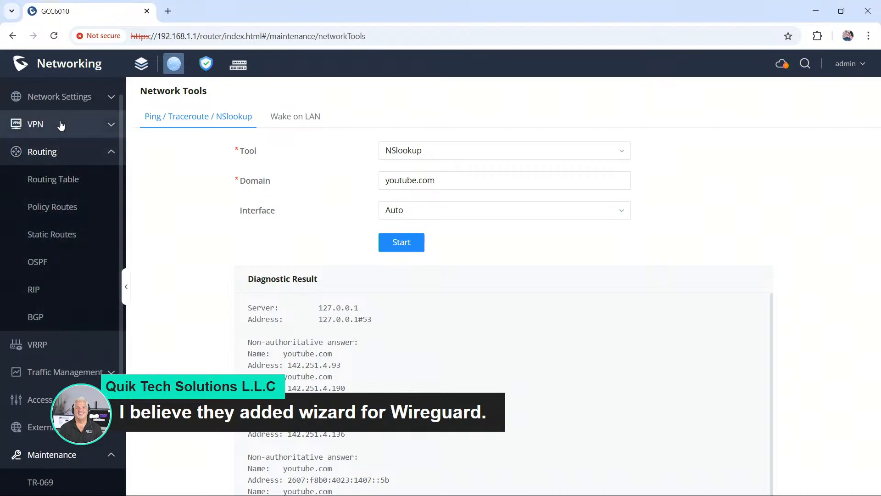
click(59, 124)
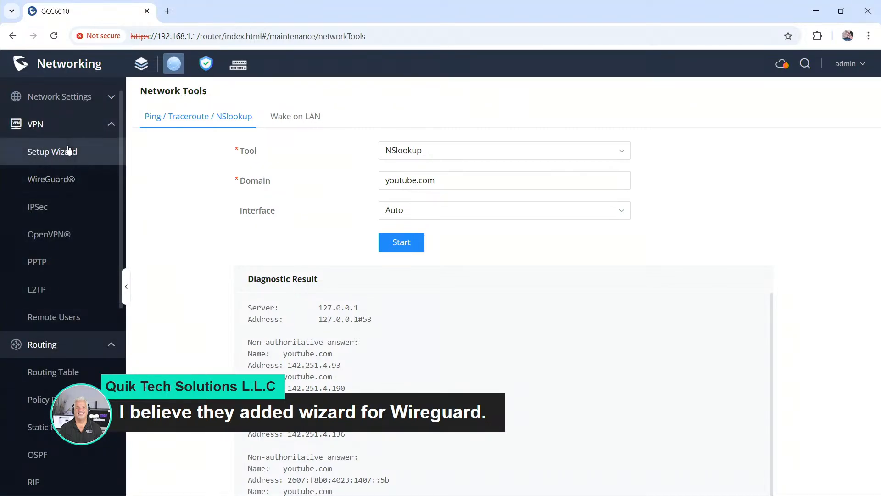
click(71, 151)
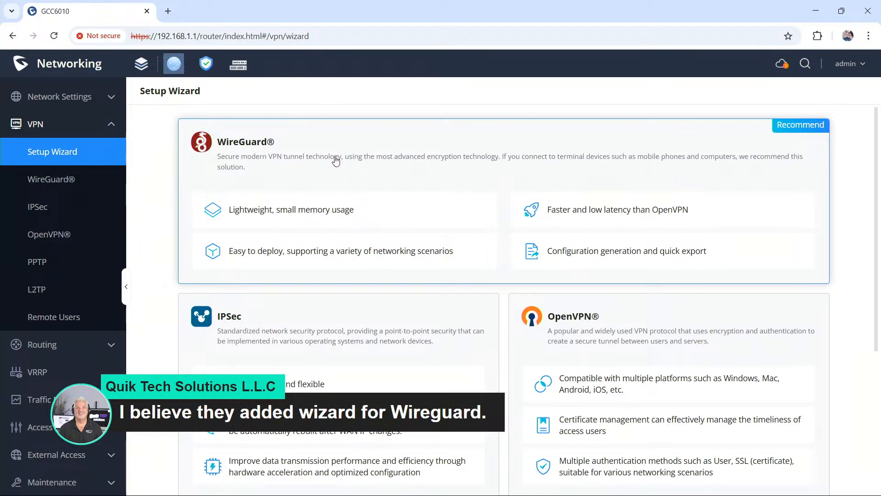
click(509, 149)
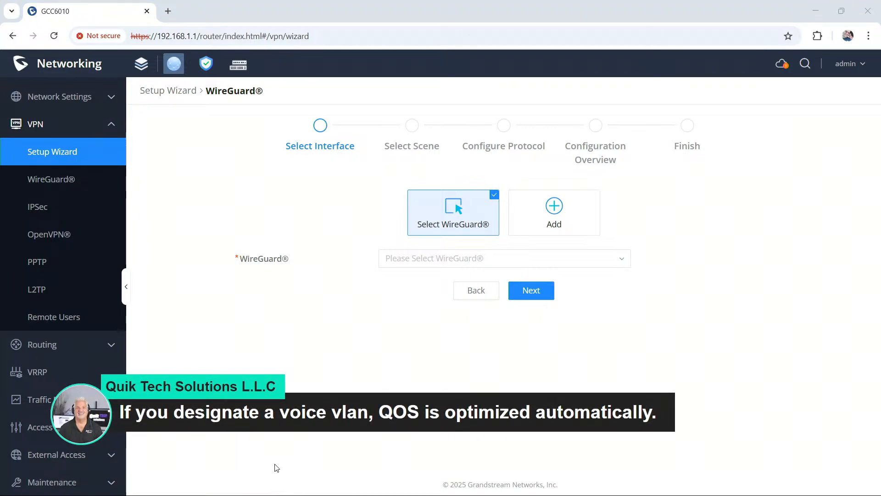
Step: Open the Voice VLAN (ID 700) for editing in the LAN settings of the Networking module
click(236, 71)
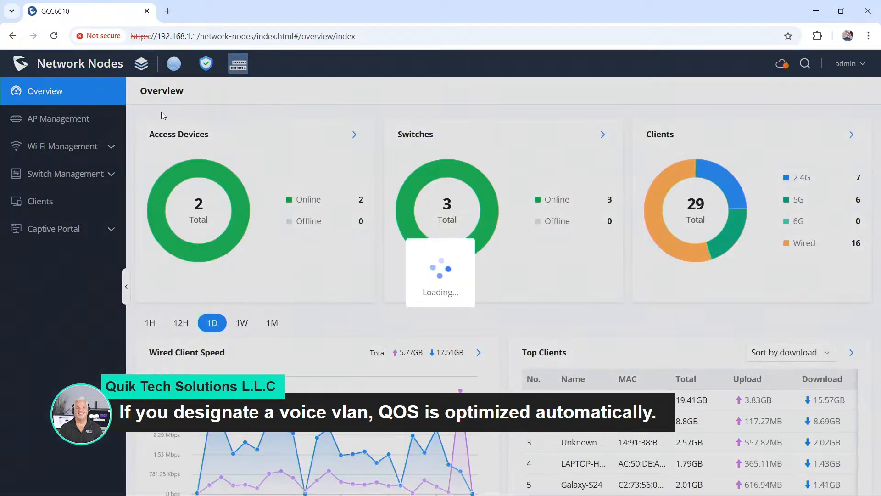
click(175, 66)
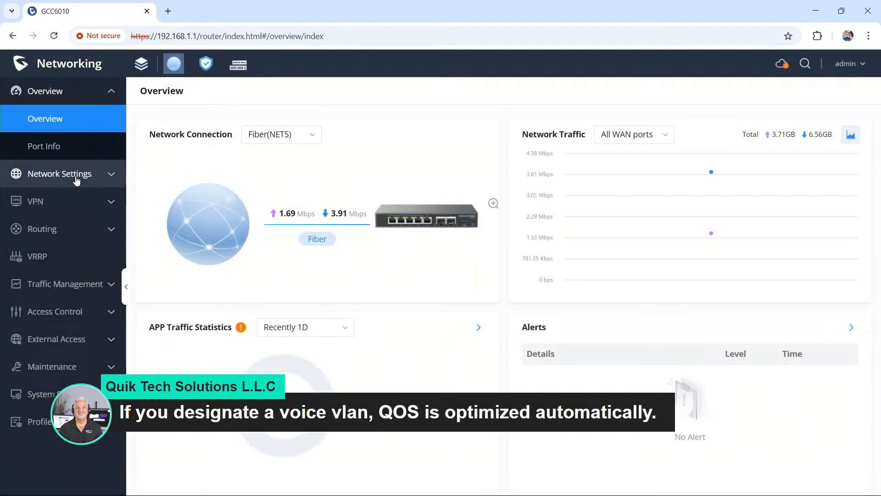
click(76, 177)
click(74, 257)
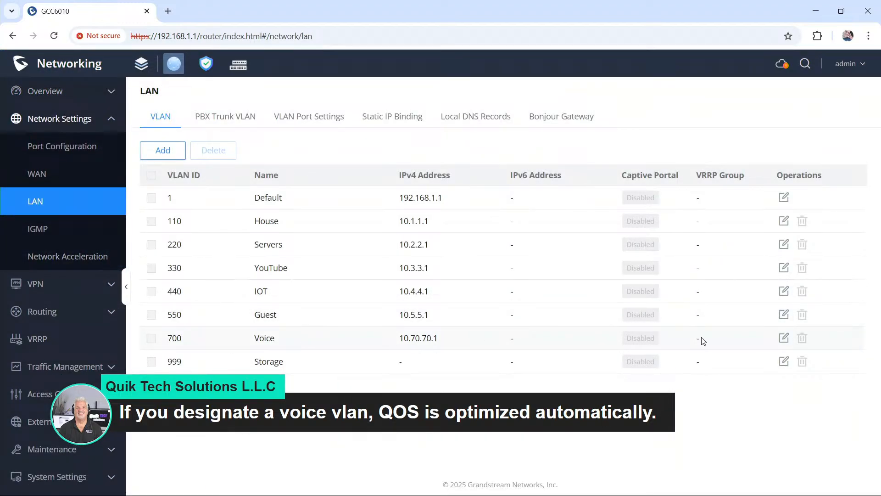
click(784, 338)
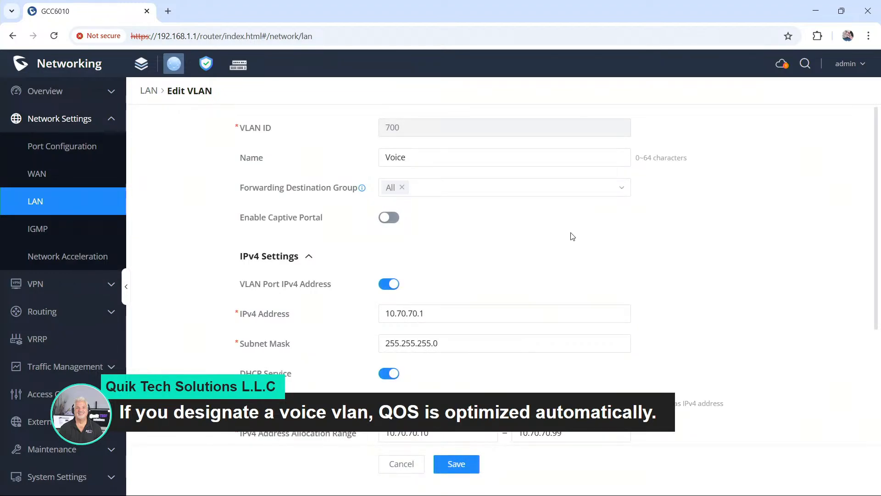
Step: Examine the Voice VLAN's general, IPv4, DHCP and IPv6 settings, and return to the VLAN list without saving
scroll(572, 236, down, 4)
scroll(572, 233, down, 3)
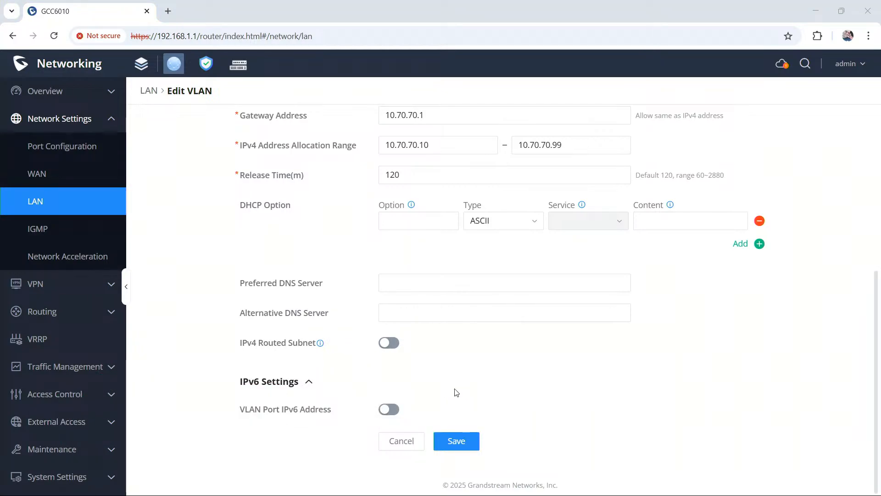
scroll(455, 388, up, 5)
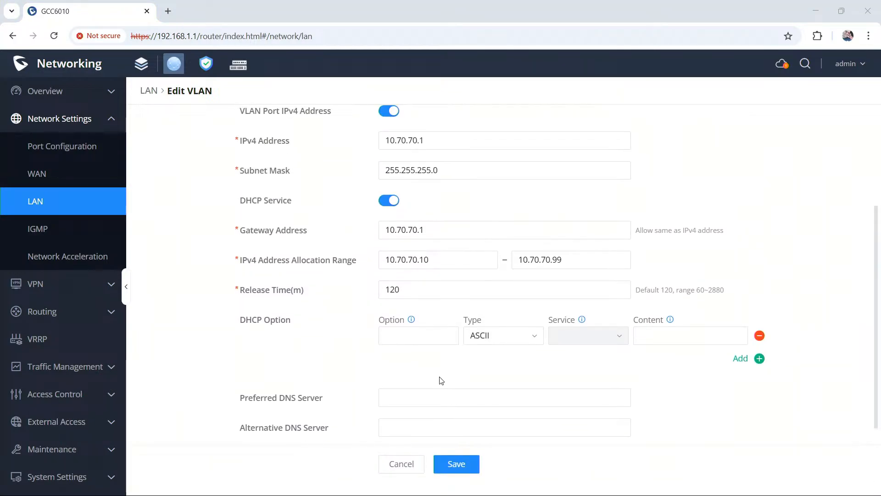
scroll(440, 380, up, 2)
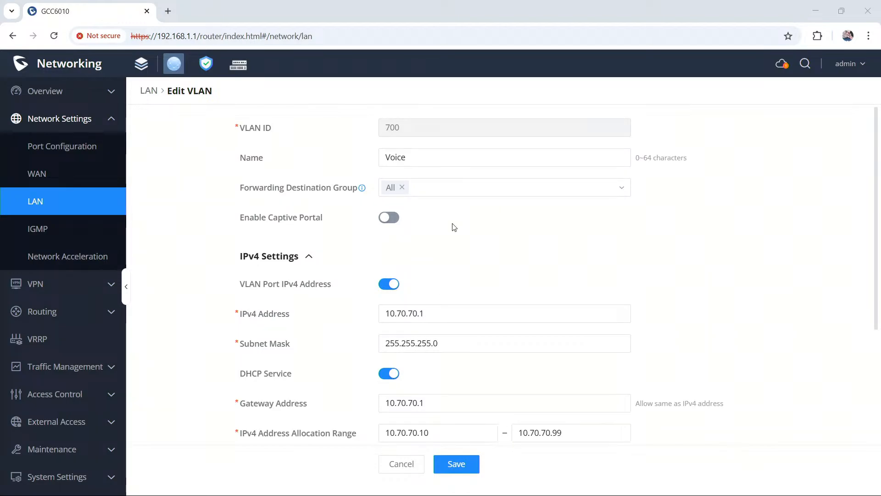
scroll(459, 225, down, 4)
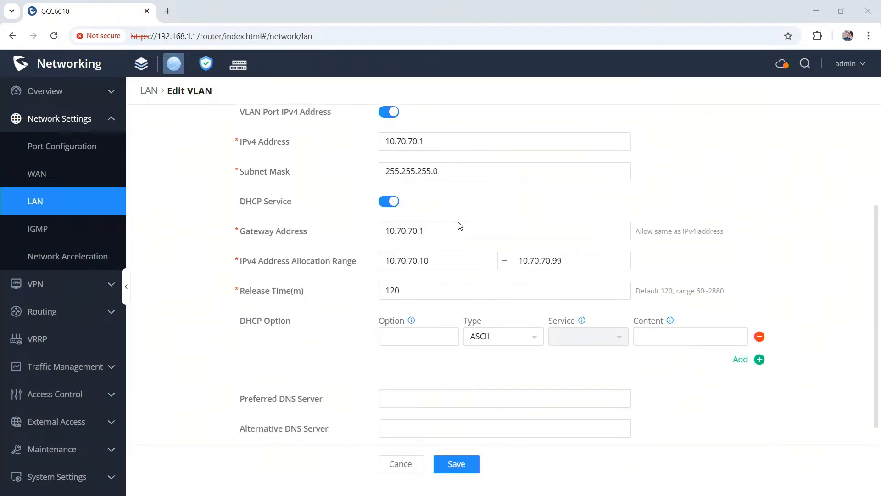
scroll(460, 225, down, 3)
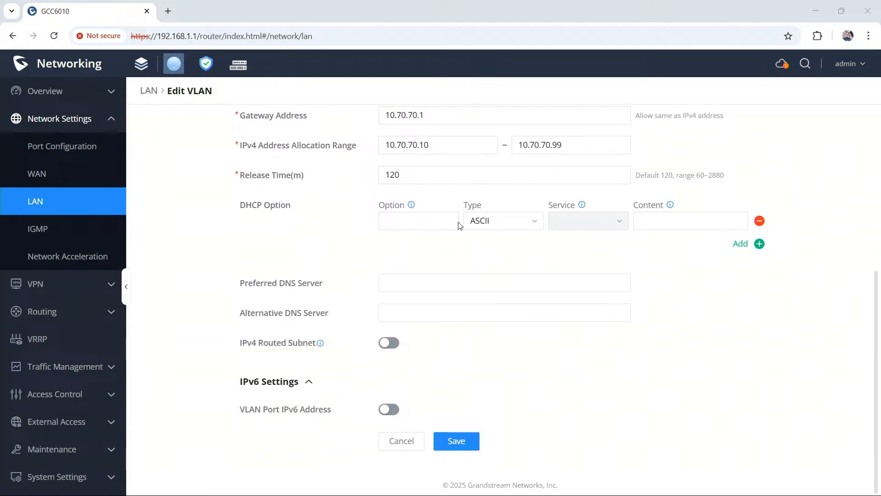
scroll(459, 225, up, 6)
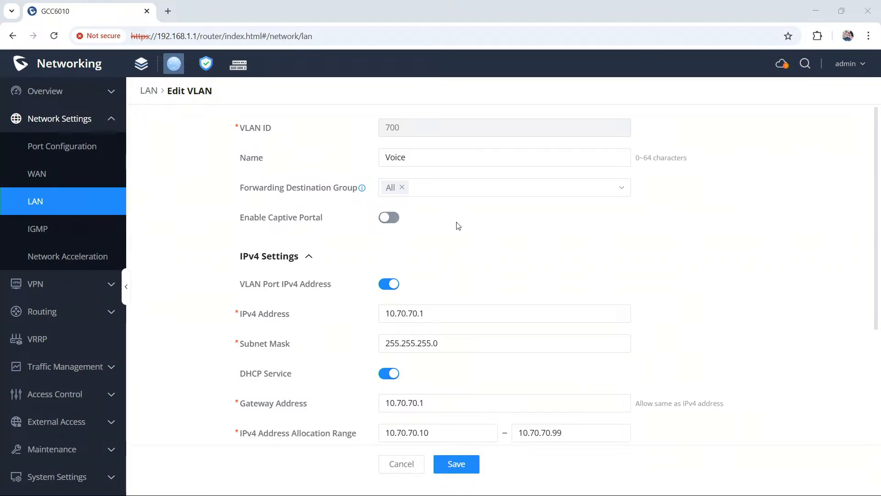
click(65, 209)
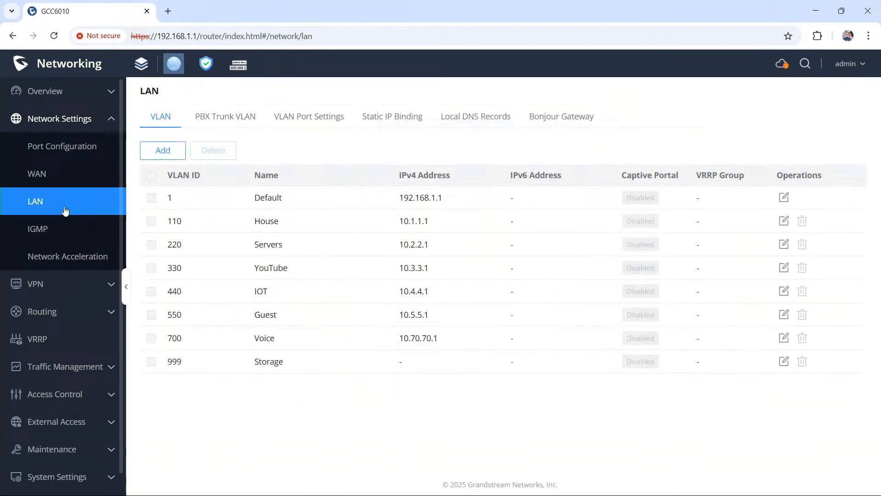
Step: View the PBX Trunk VLAN and VLAN Port Settings of the LAN, and return to the VLAN list
click(241, 121)
click(301, 123)
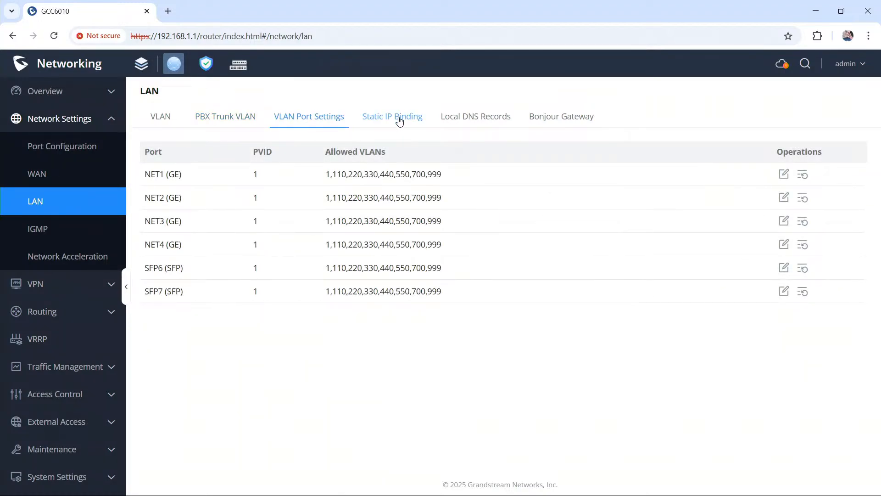
click(160, 124)
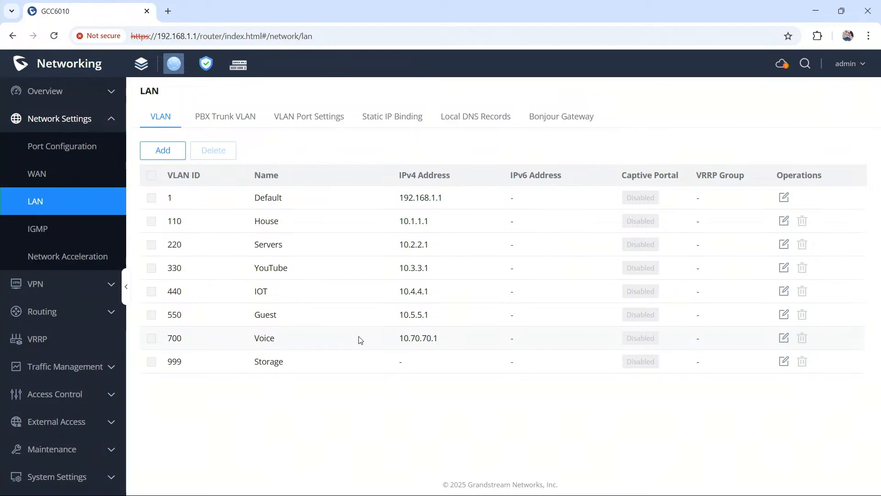
Step: Review the Port Configuration page, including the port settings and PoE configuration
click(75, 156)
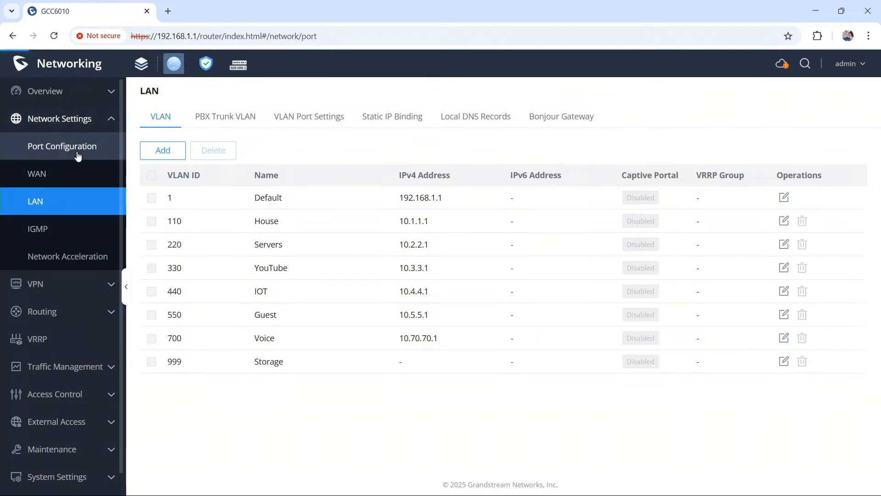
scroll(197, 284, down, 5)
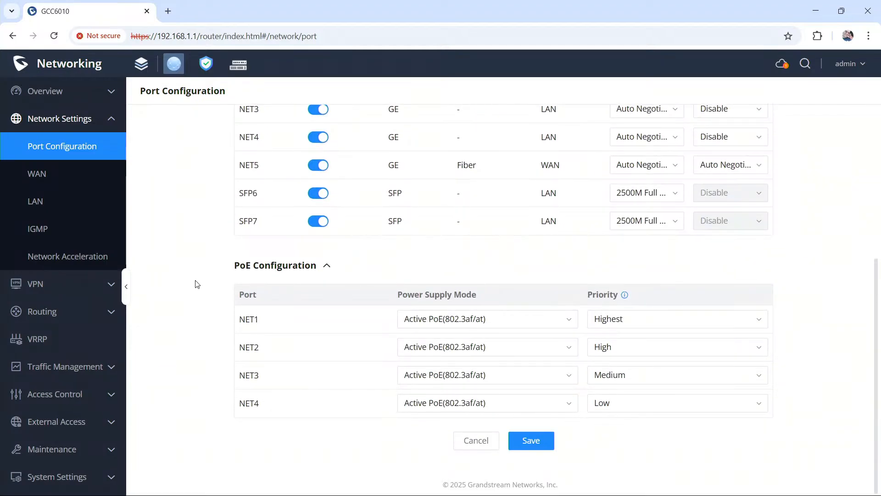
scroll(196, 284, up, 5)
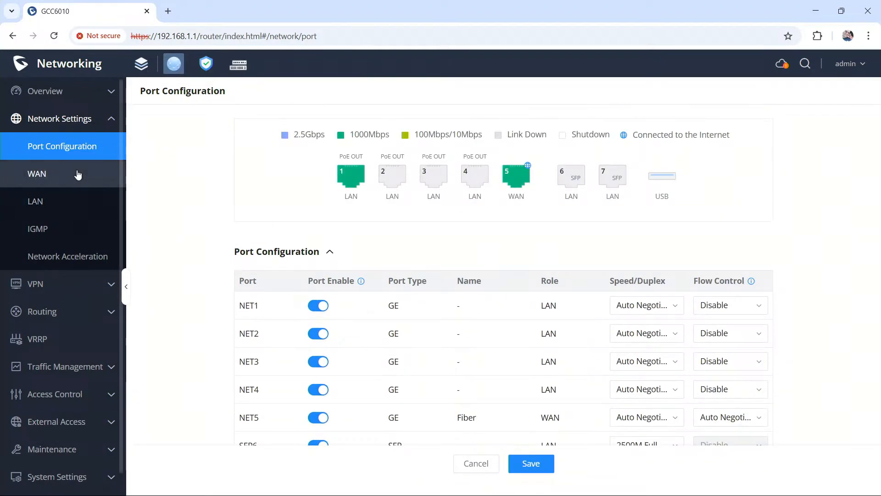
Step: View the Network Acceleration and IGMP settings, and go back to the LAN page
click(92, 255)
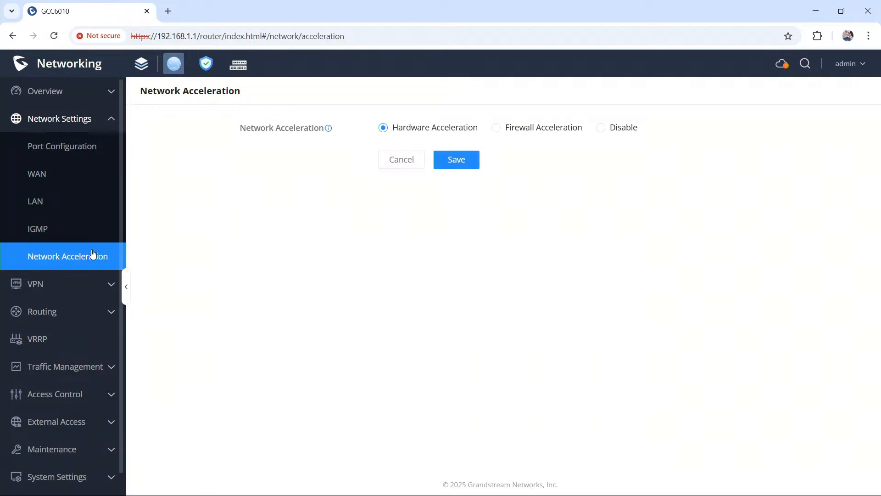
click(79, 236)
click(73, 200)
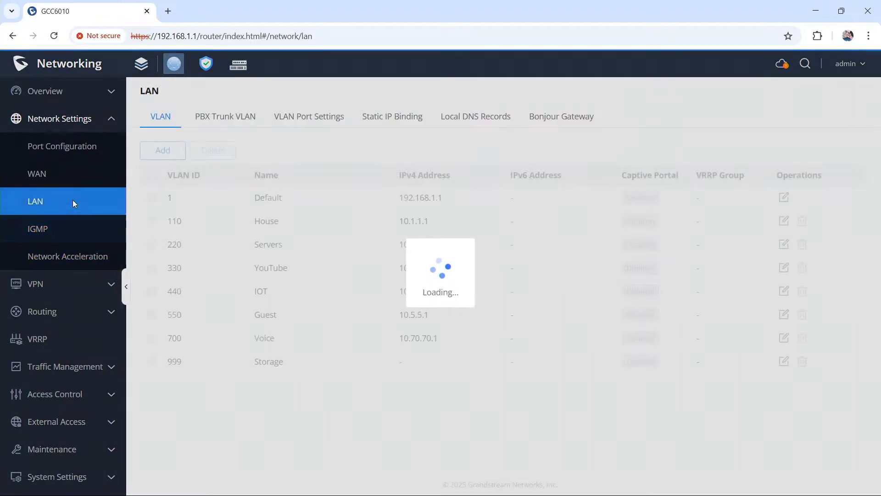